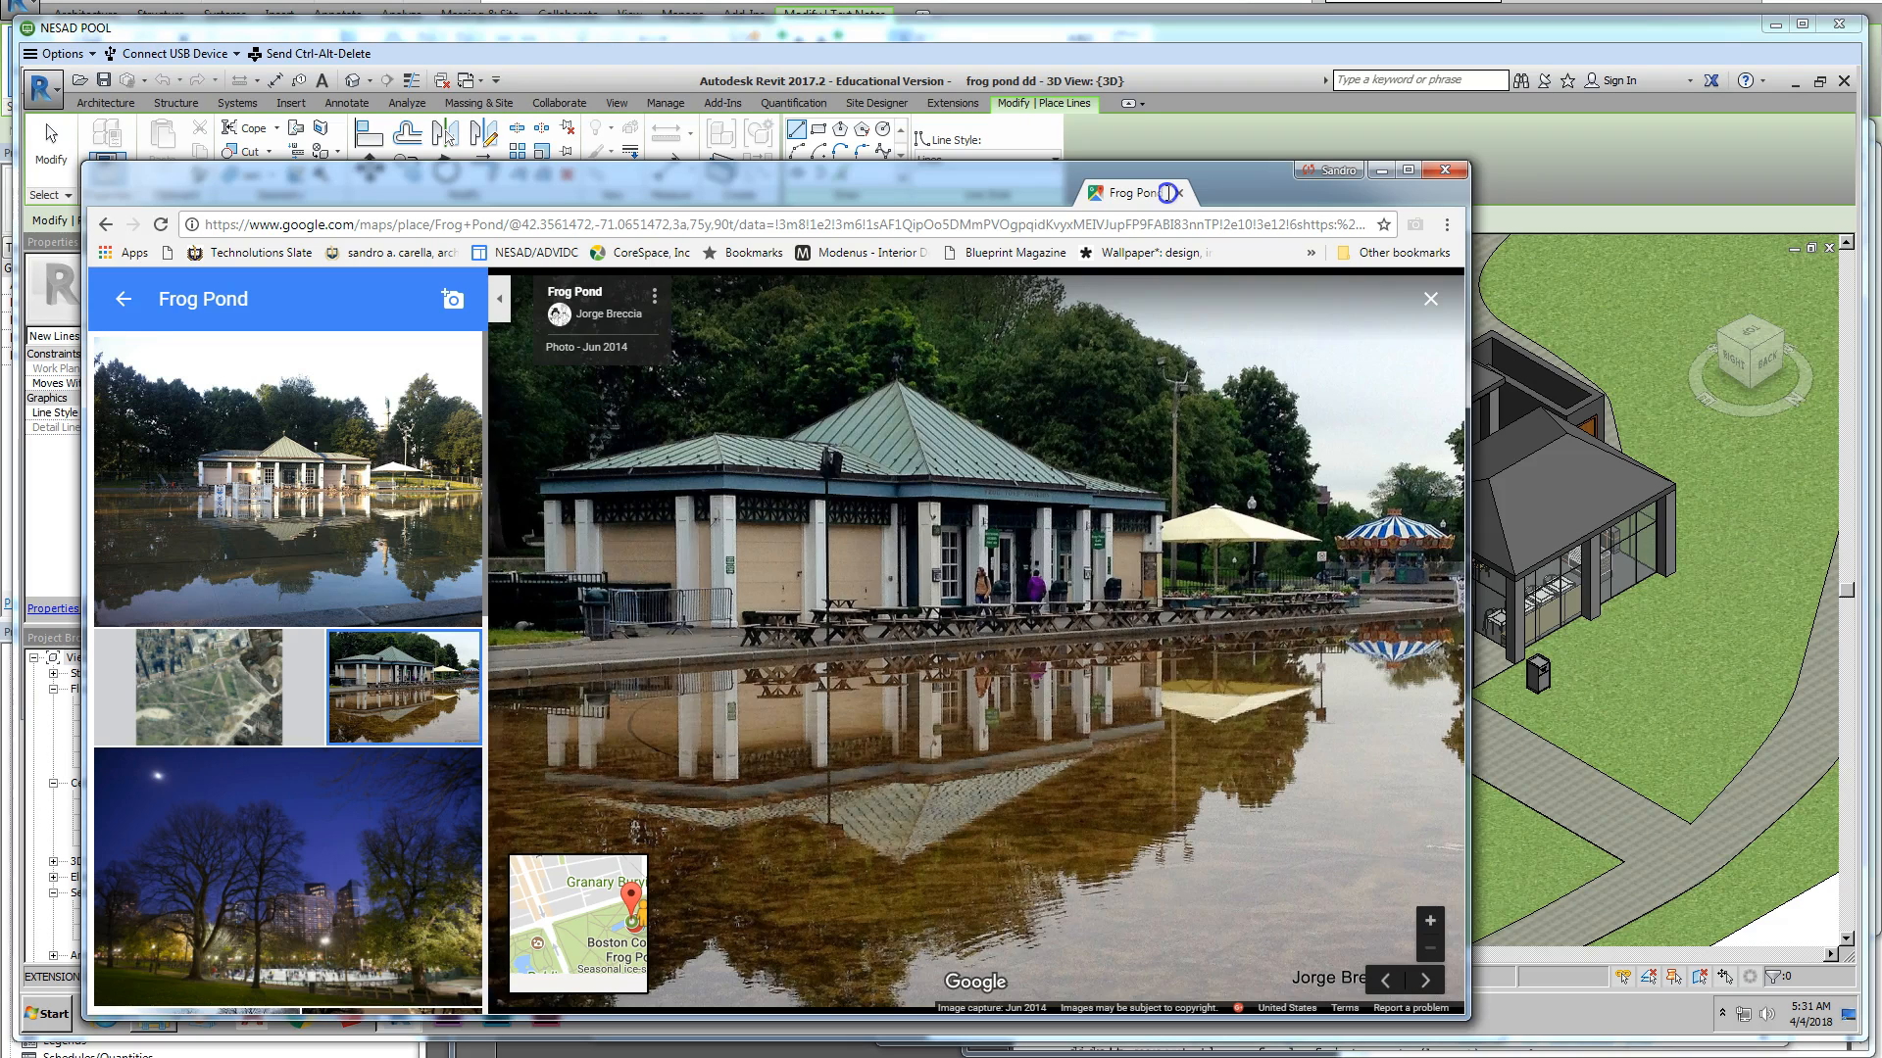
Step: Enlarge the browser window to examine the Frog Pond pavilion photo, and return to the Revit model
drag(1167, 193, 1192, 191)
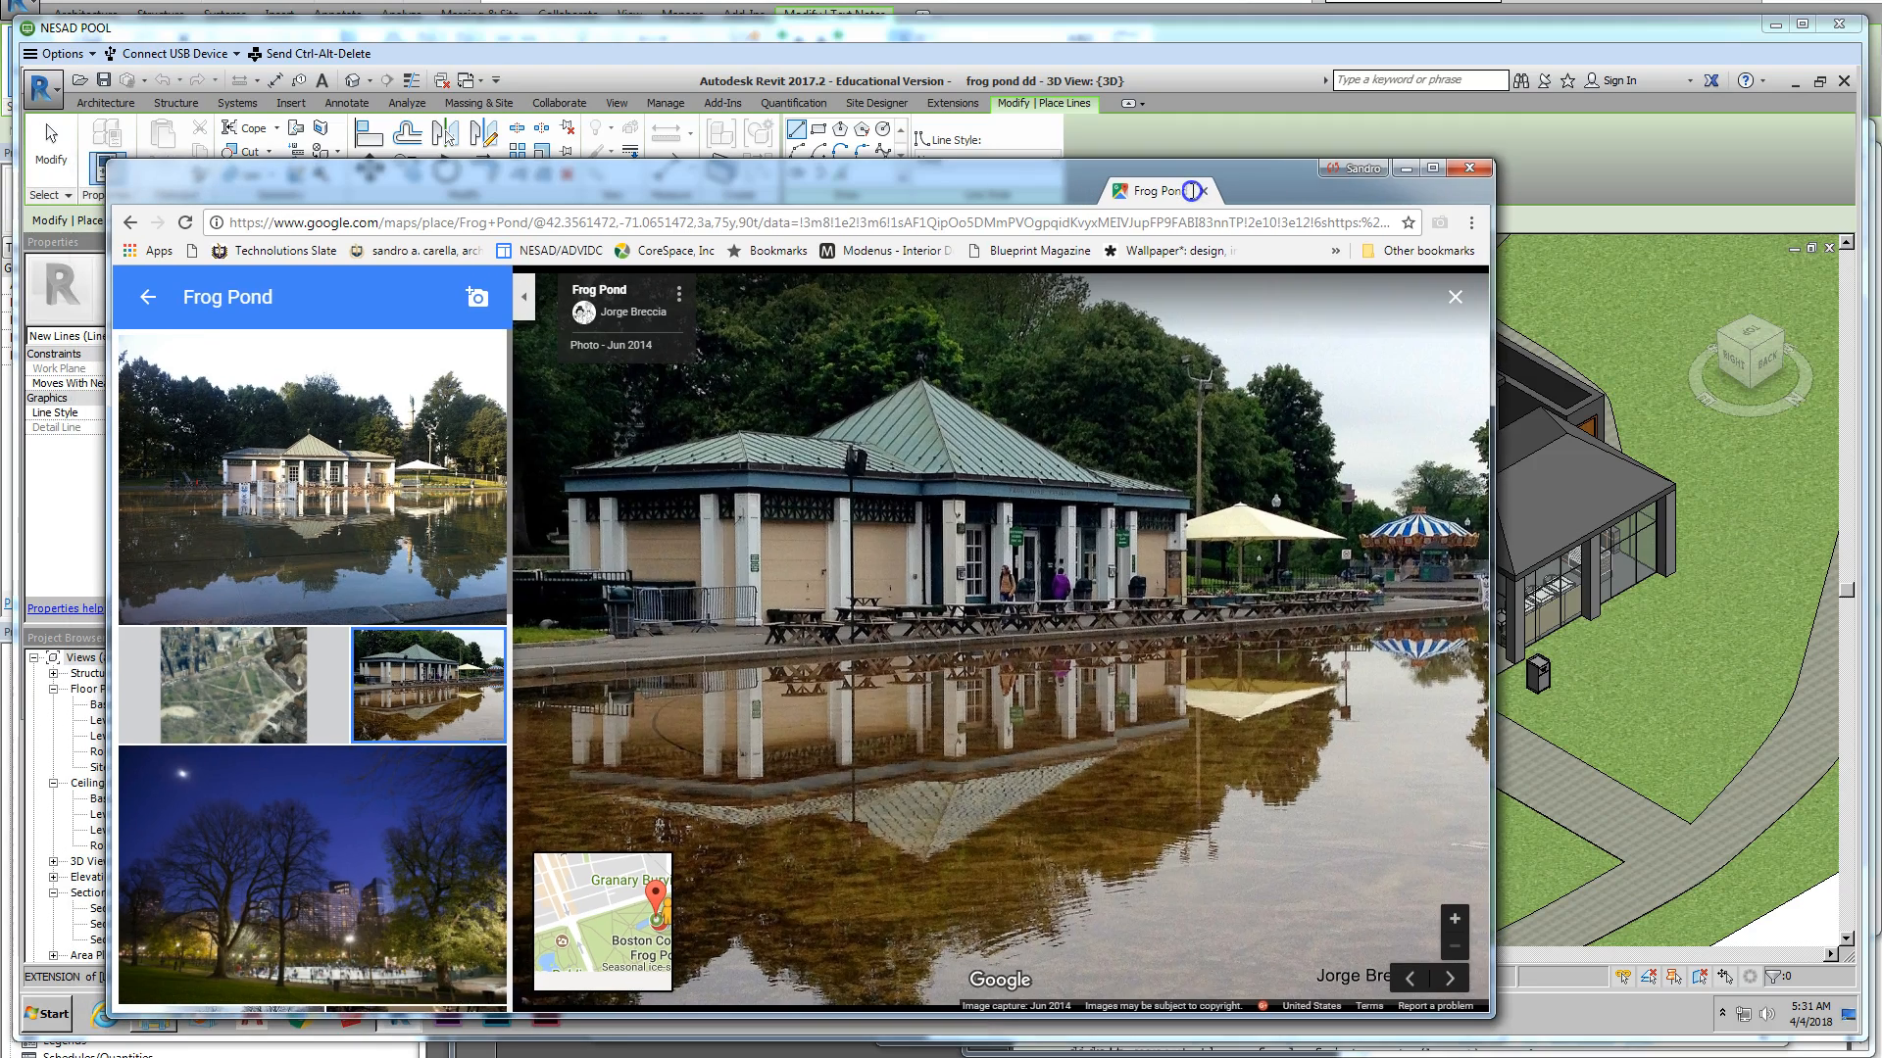
double_click(1192, 191)
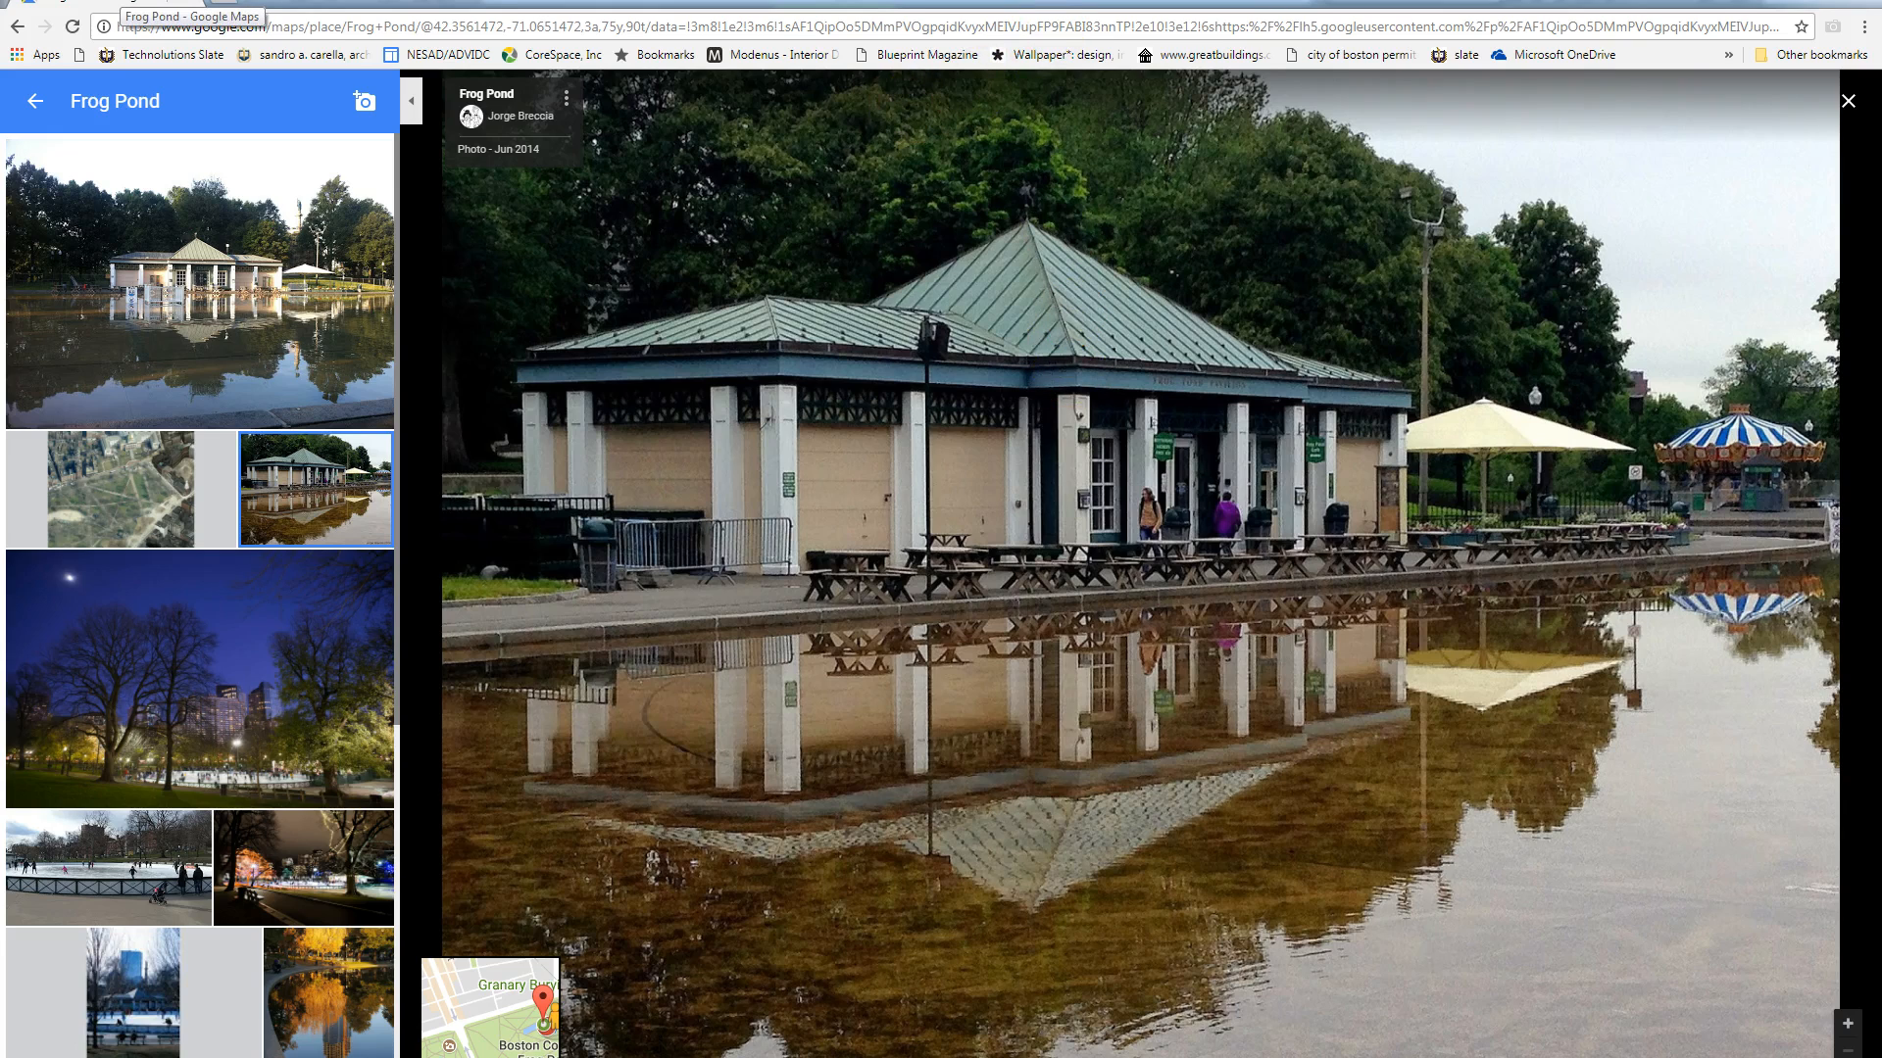
drag(119, 3, 0, 3)
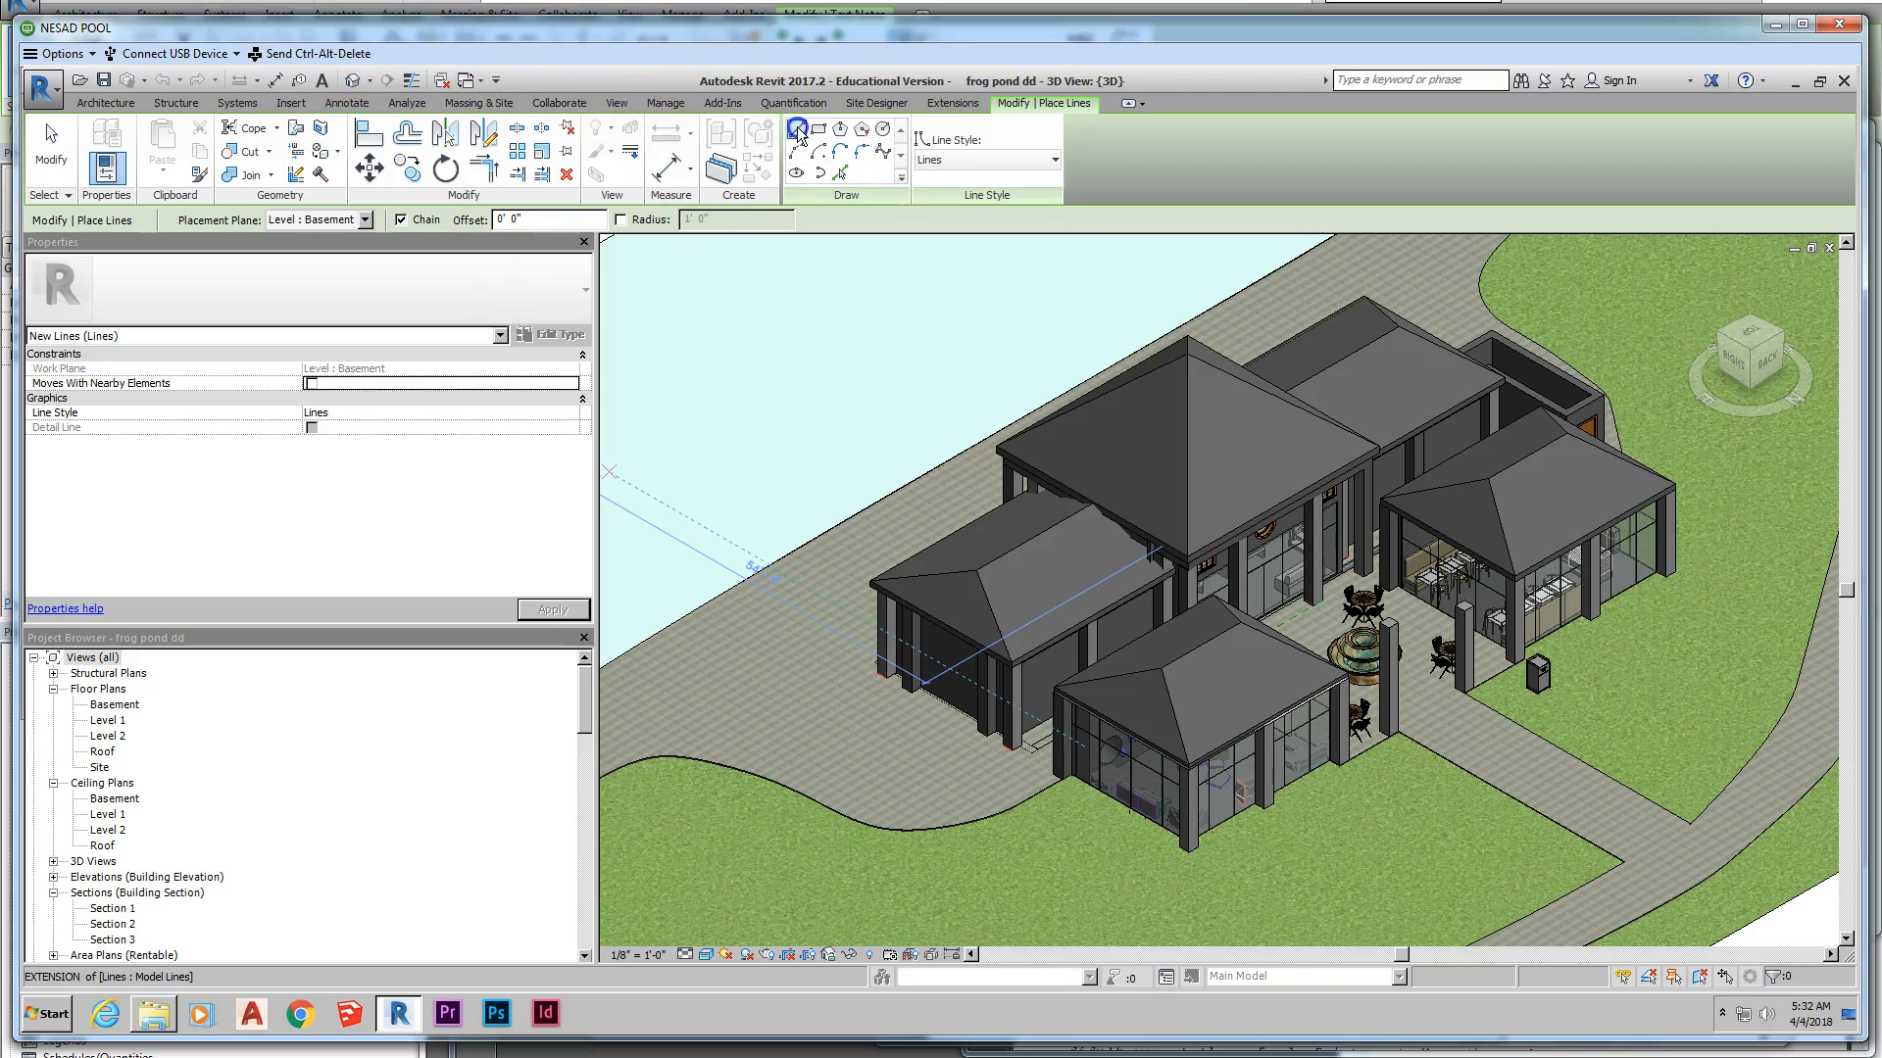
click(1171, 755)
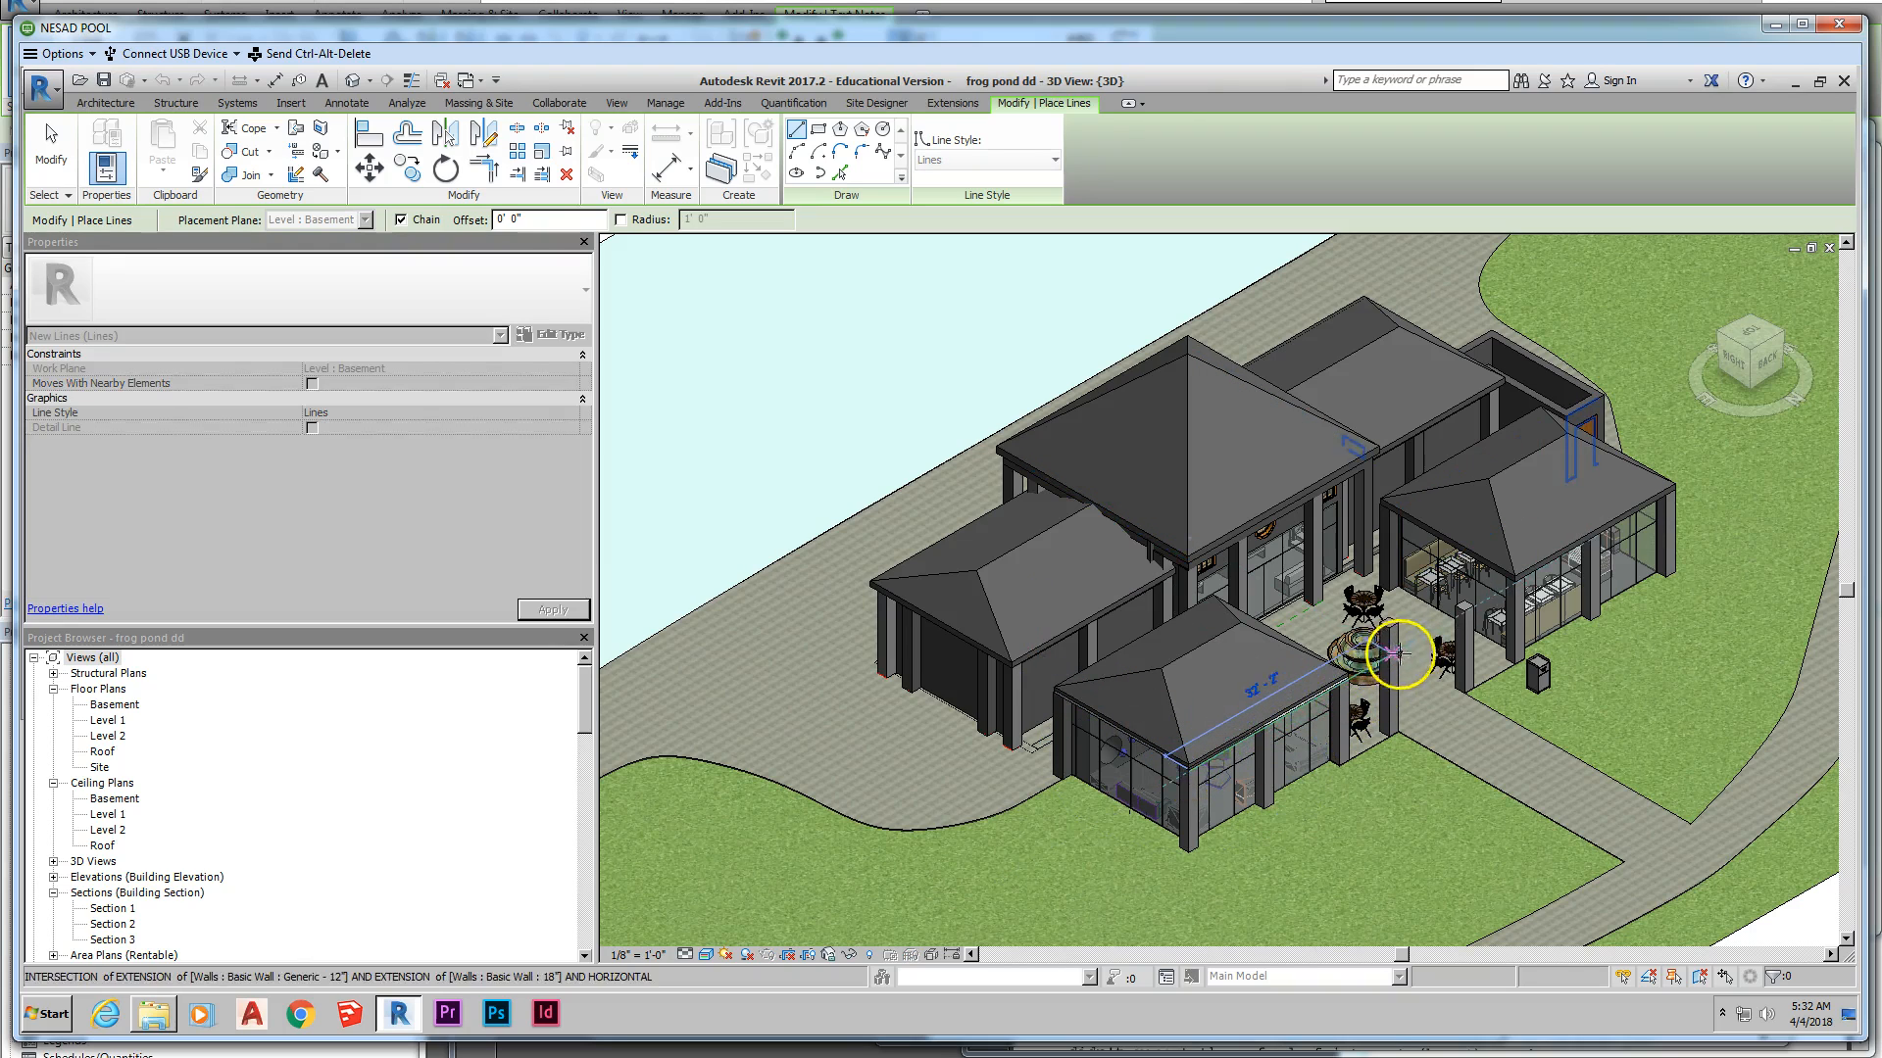
click(1674, 494)
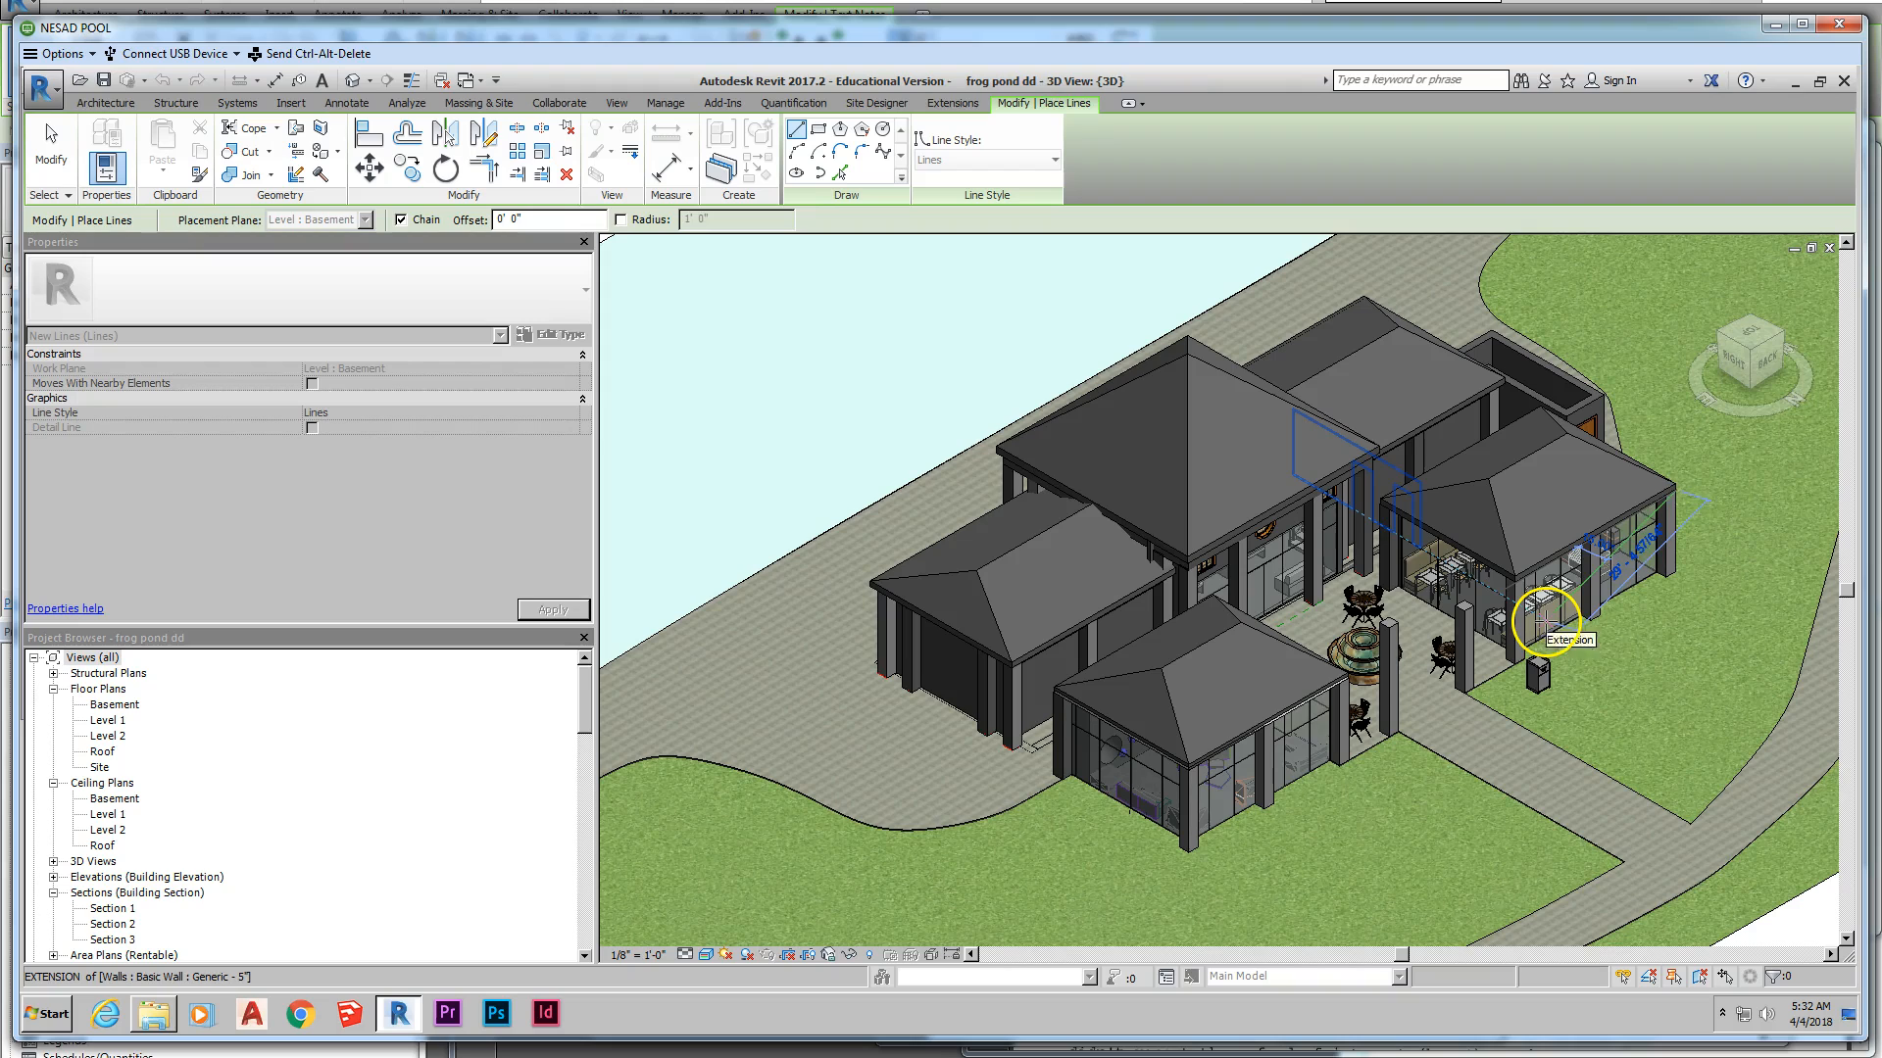
click(1191, 771)
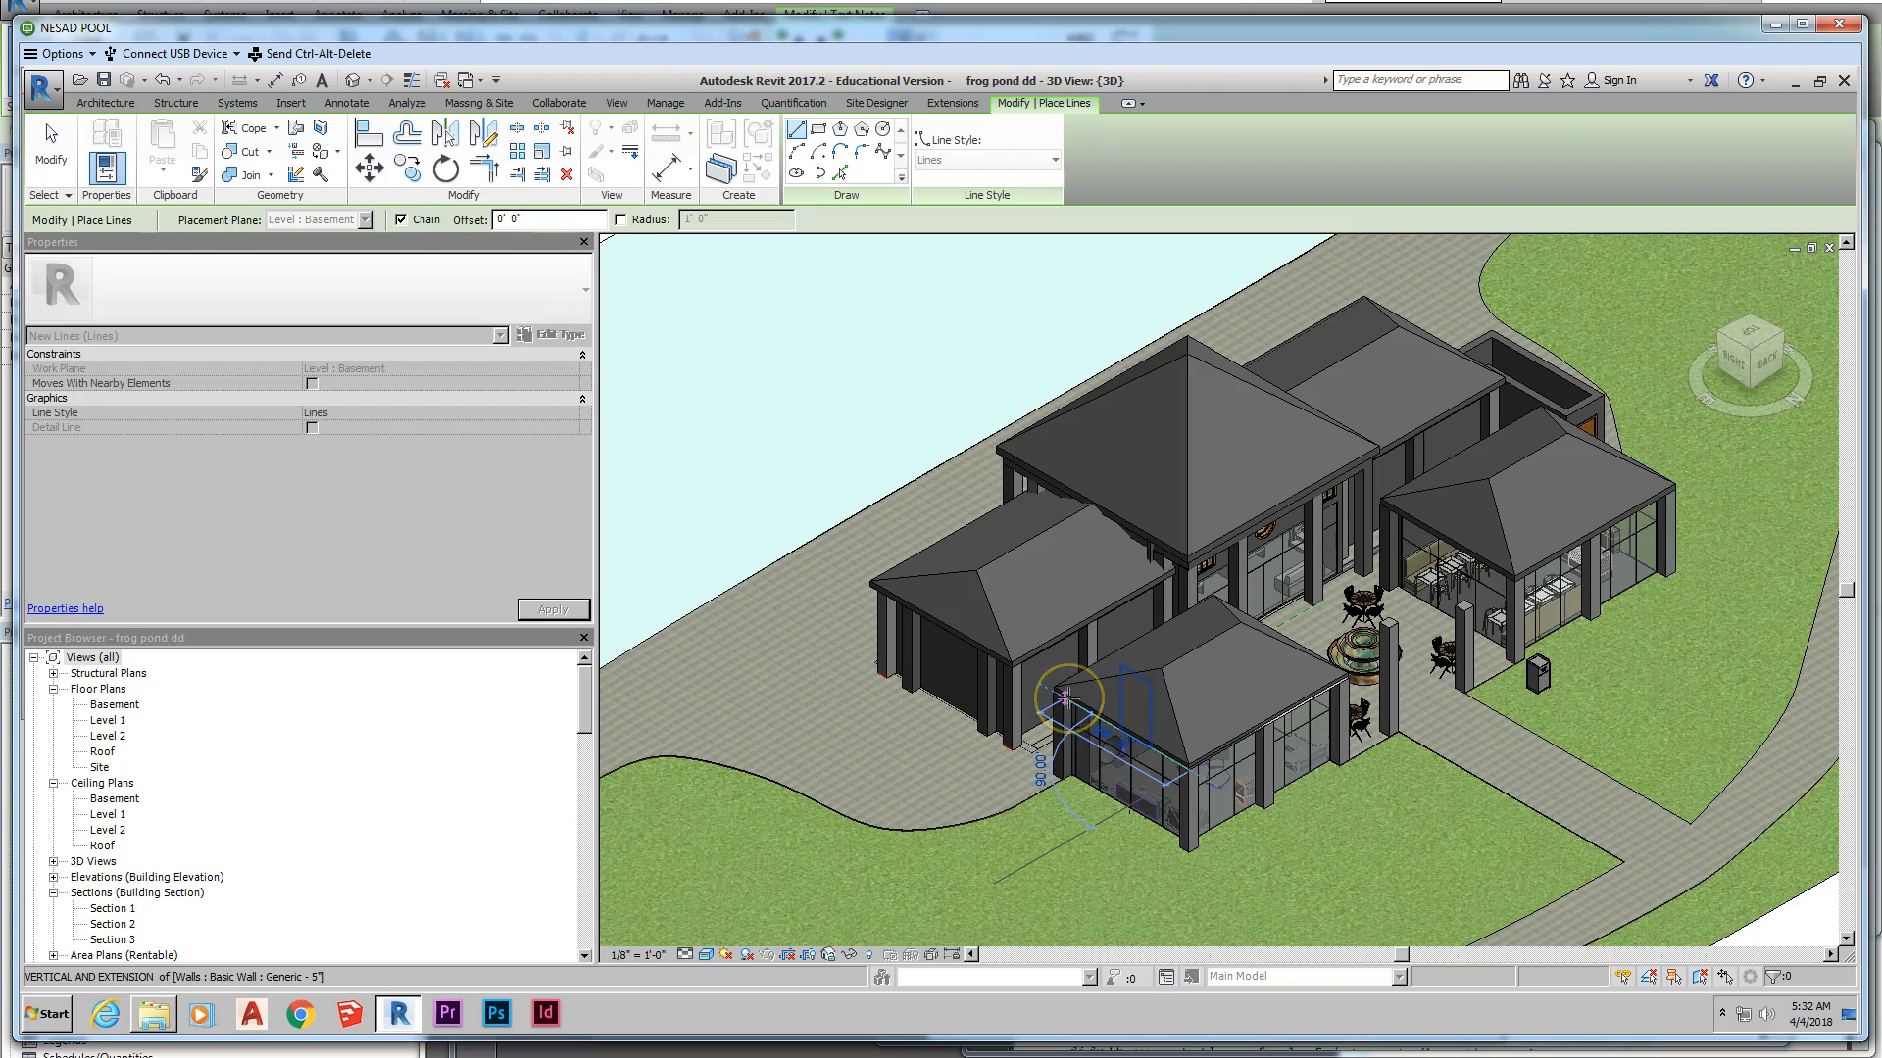
key(Escape)
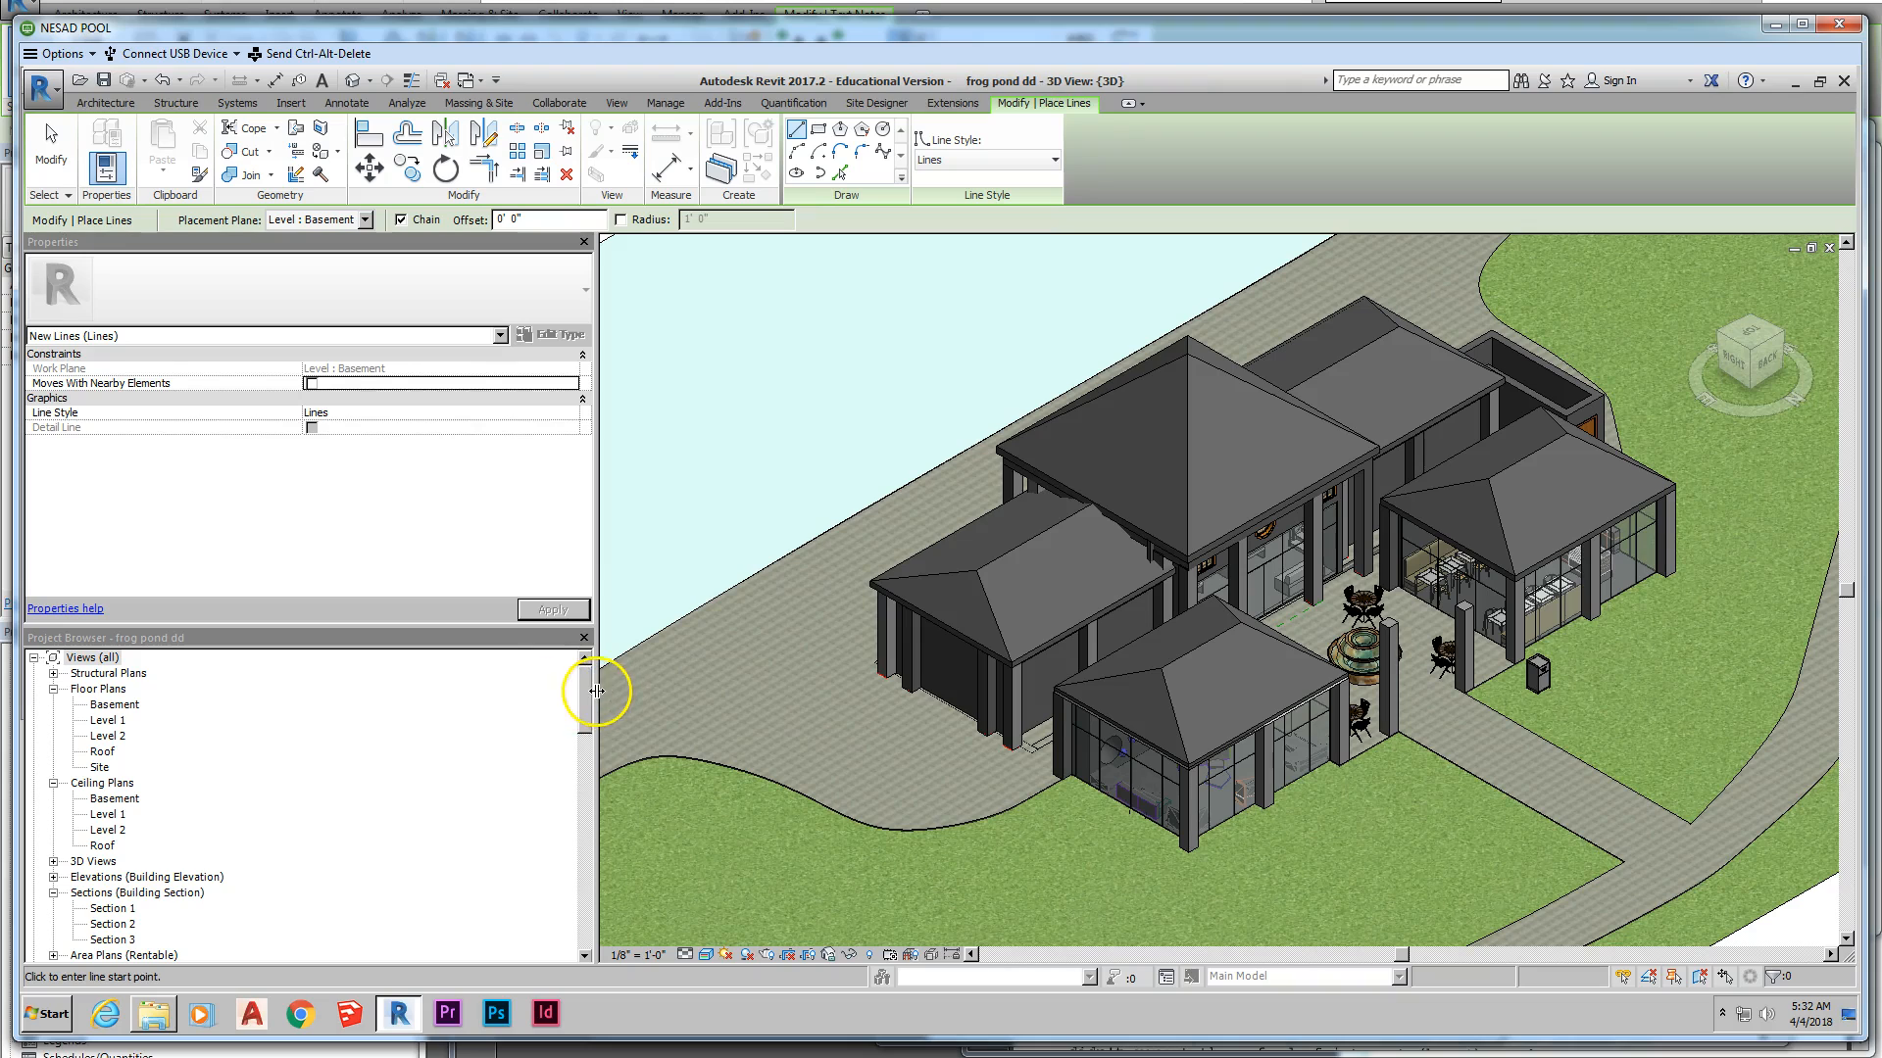
key(ctrl+Tab)
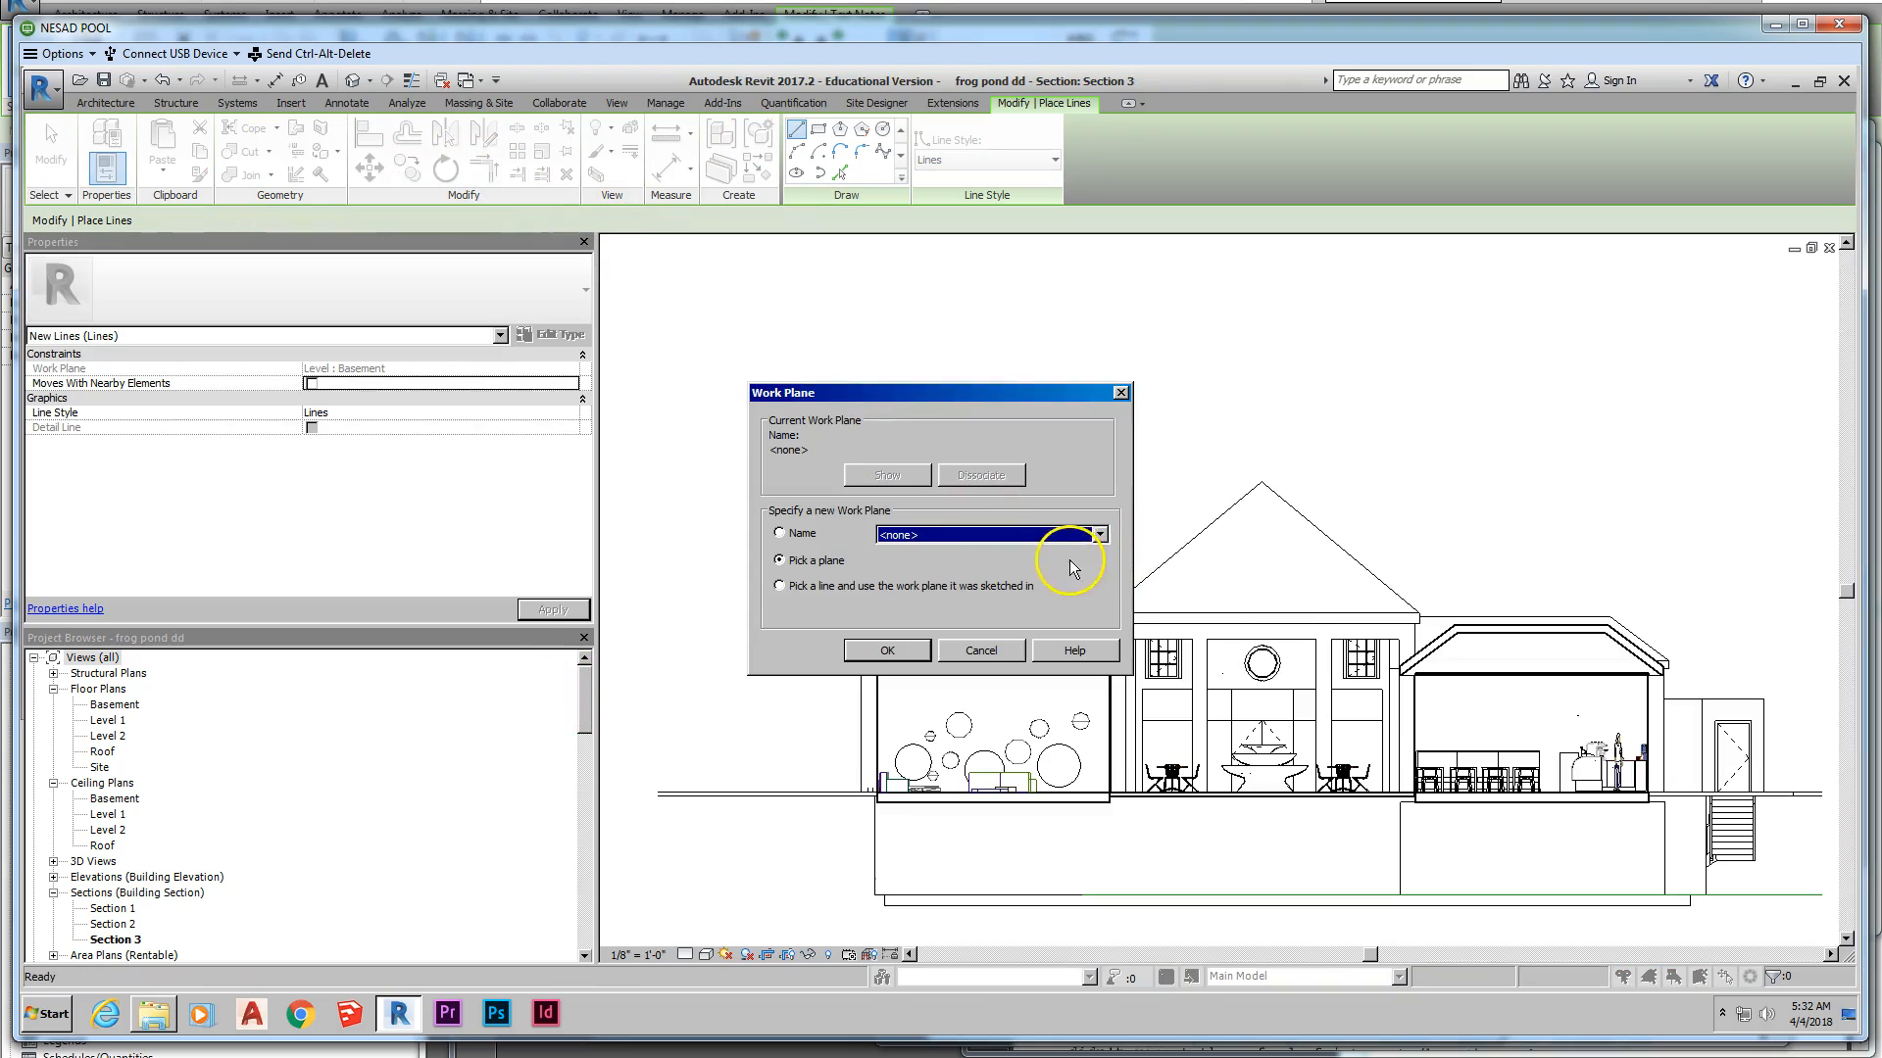
click(982, 651)
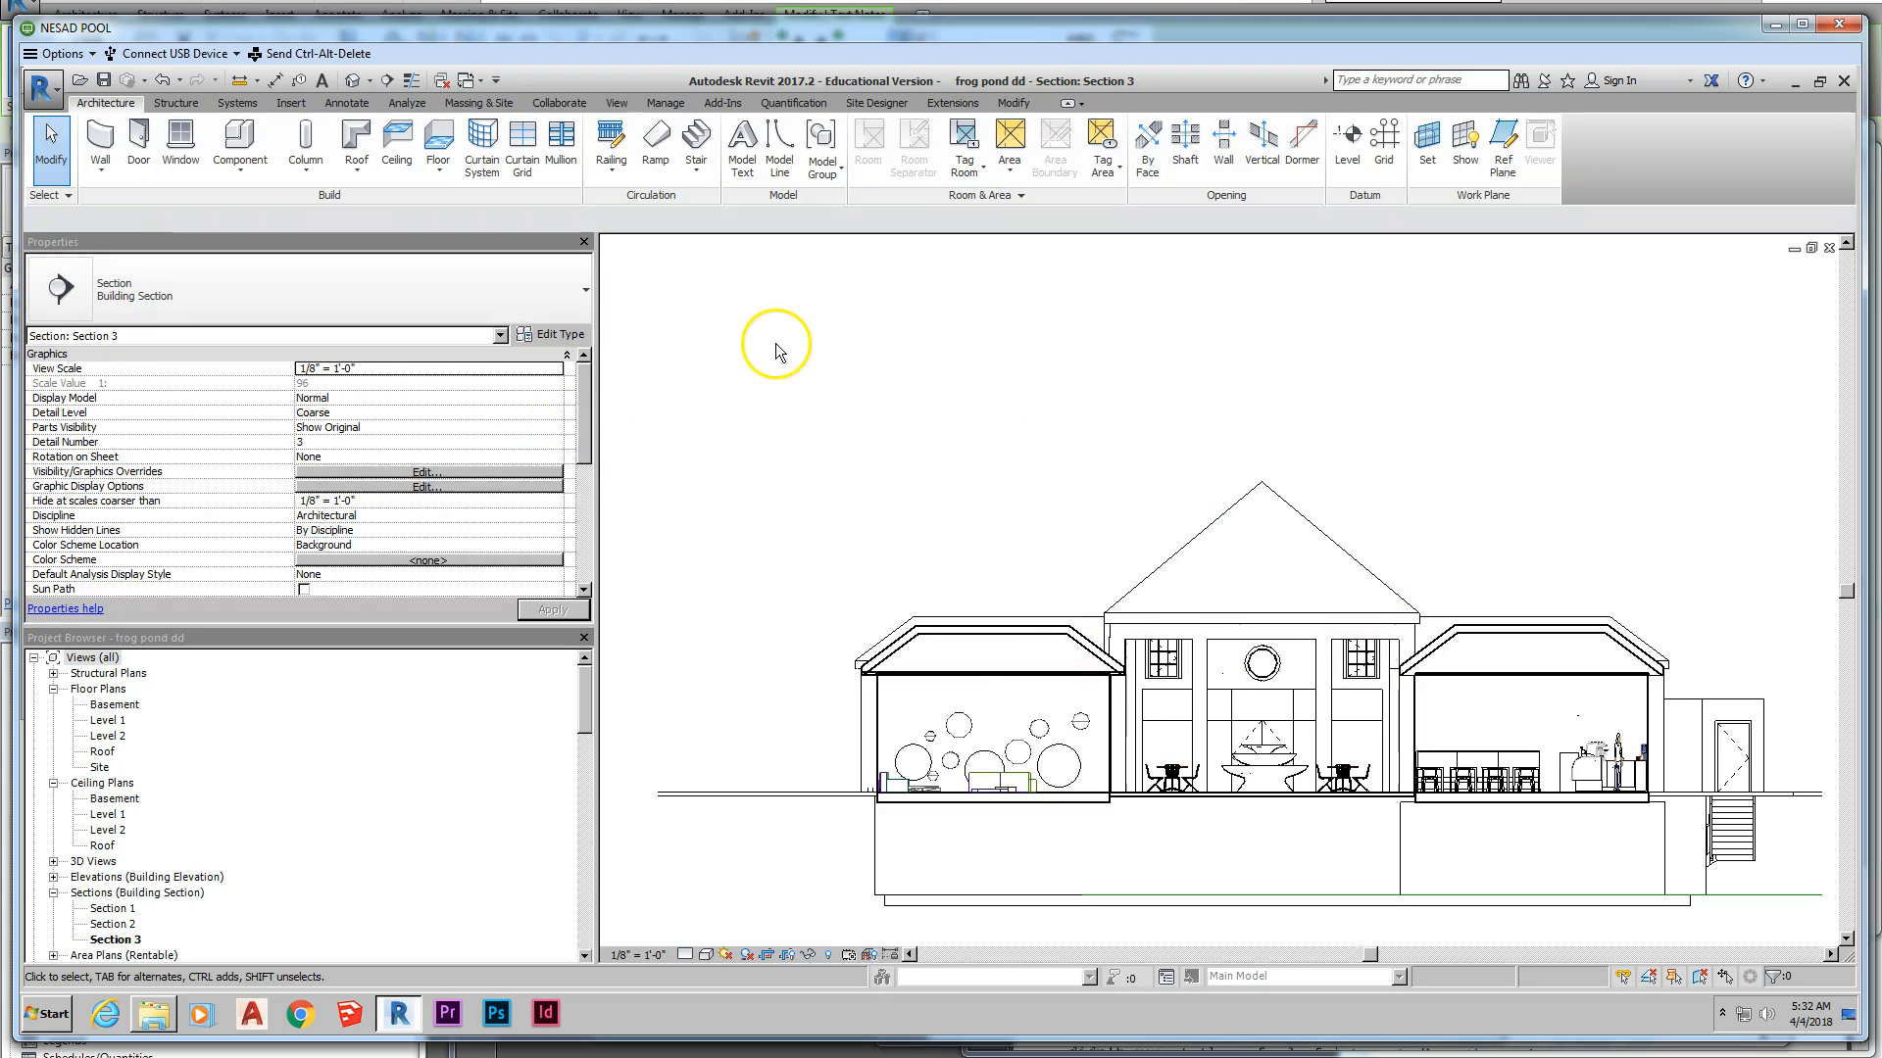
Step: Open the Level 1 floor plan and bring the whole building with its section lines into view
key(ctrl+Tab)
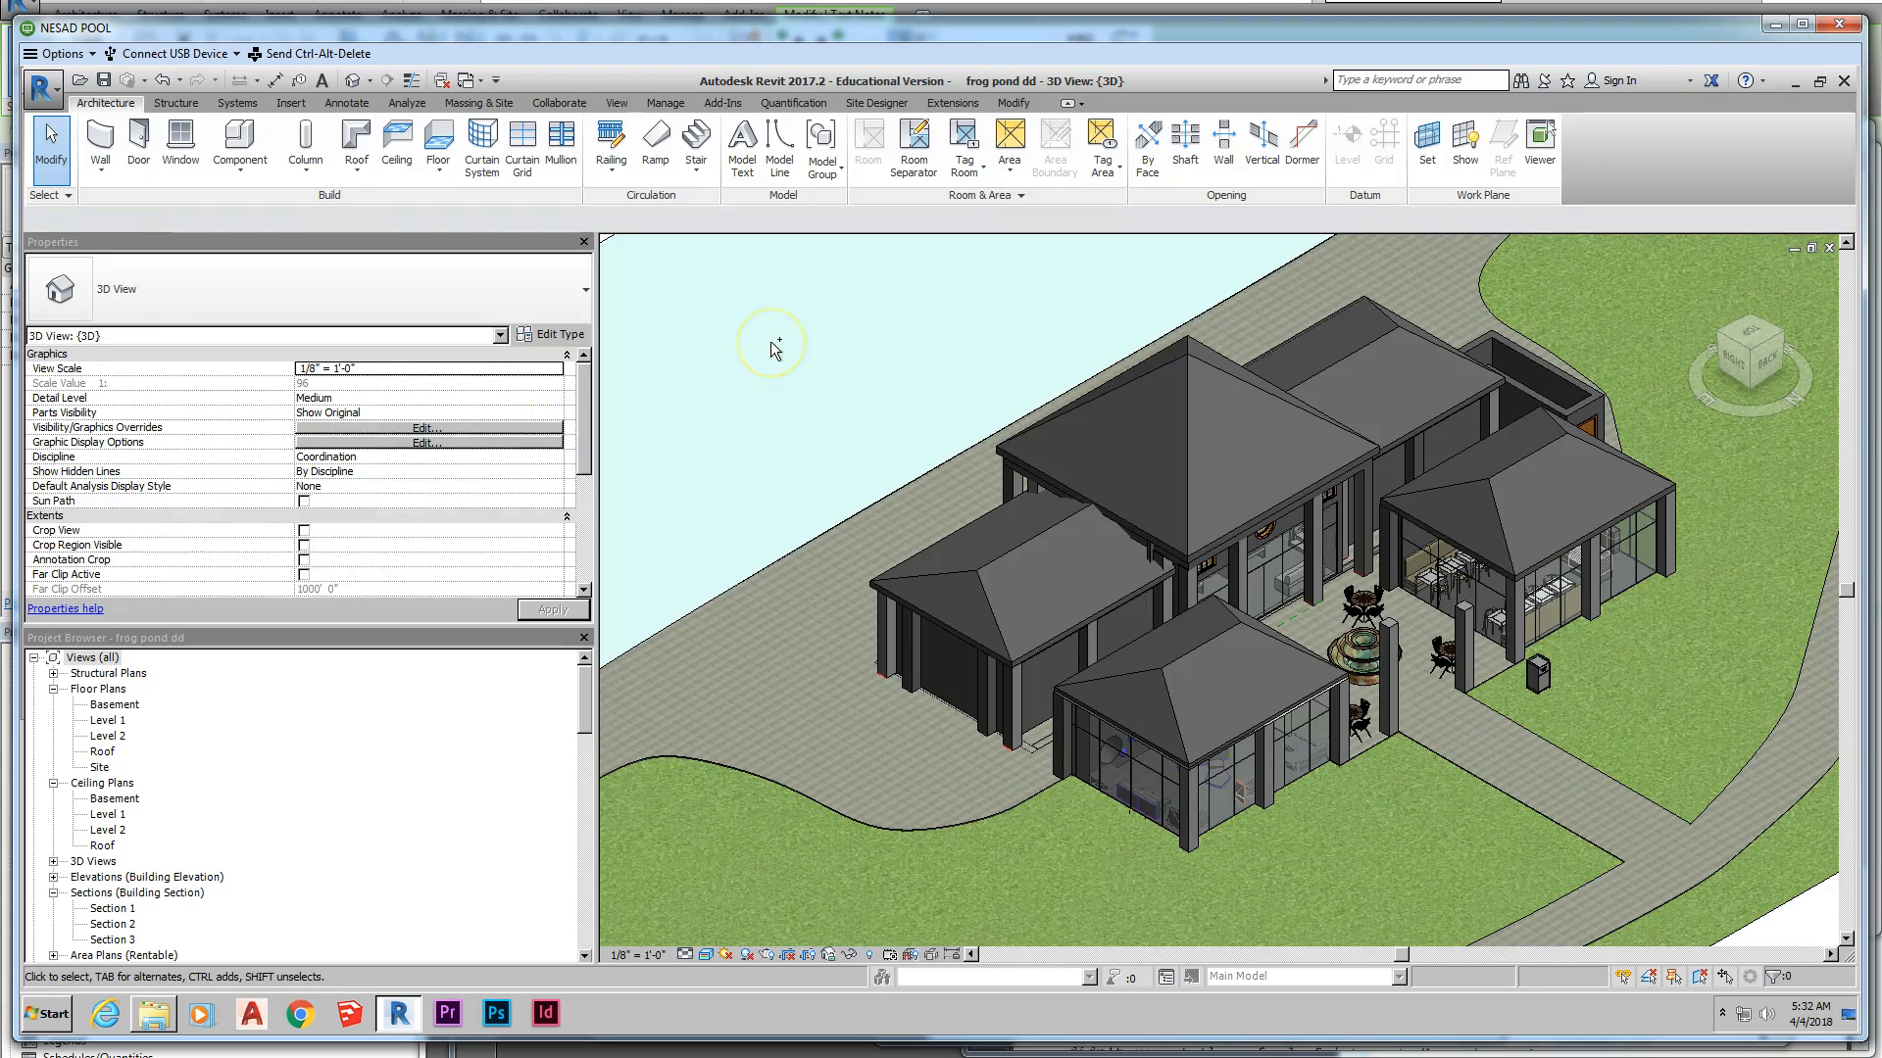
key(ctrl+Tab)
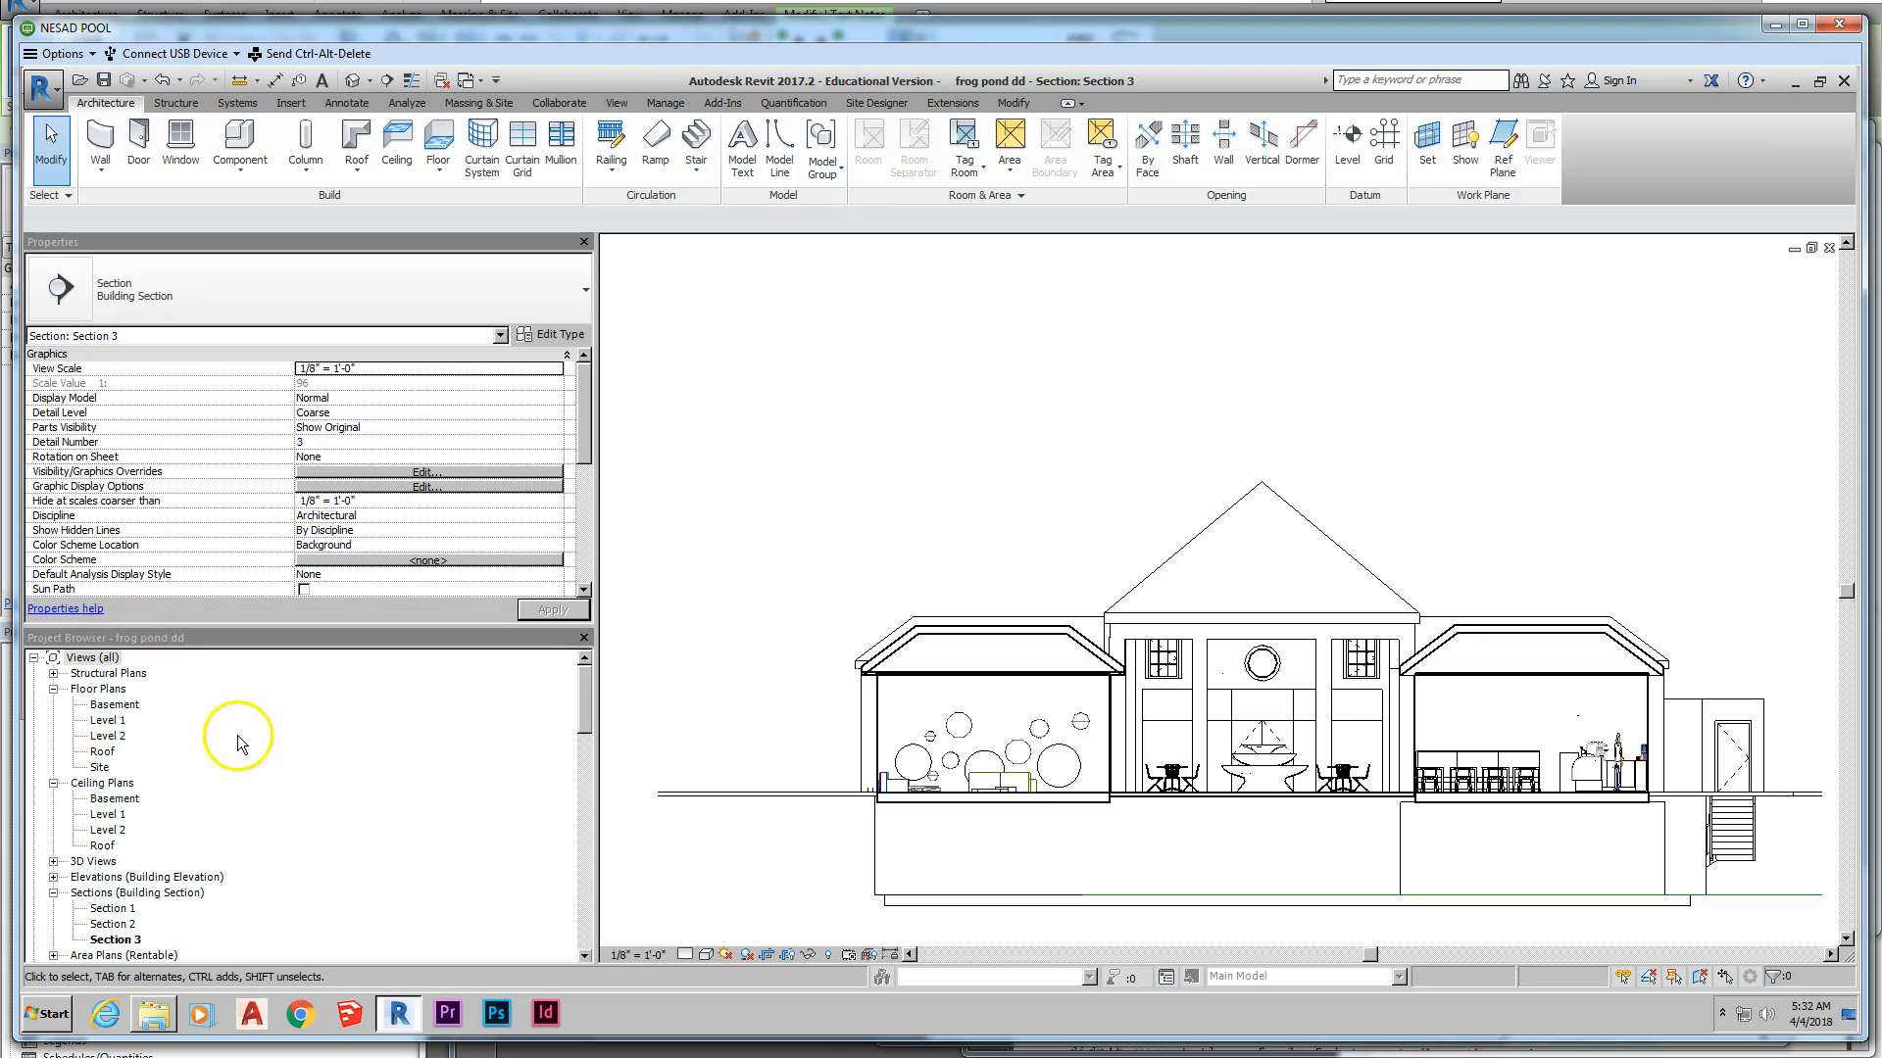
double_click(107, 721)
scroll(1294, 519, up, 7)
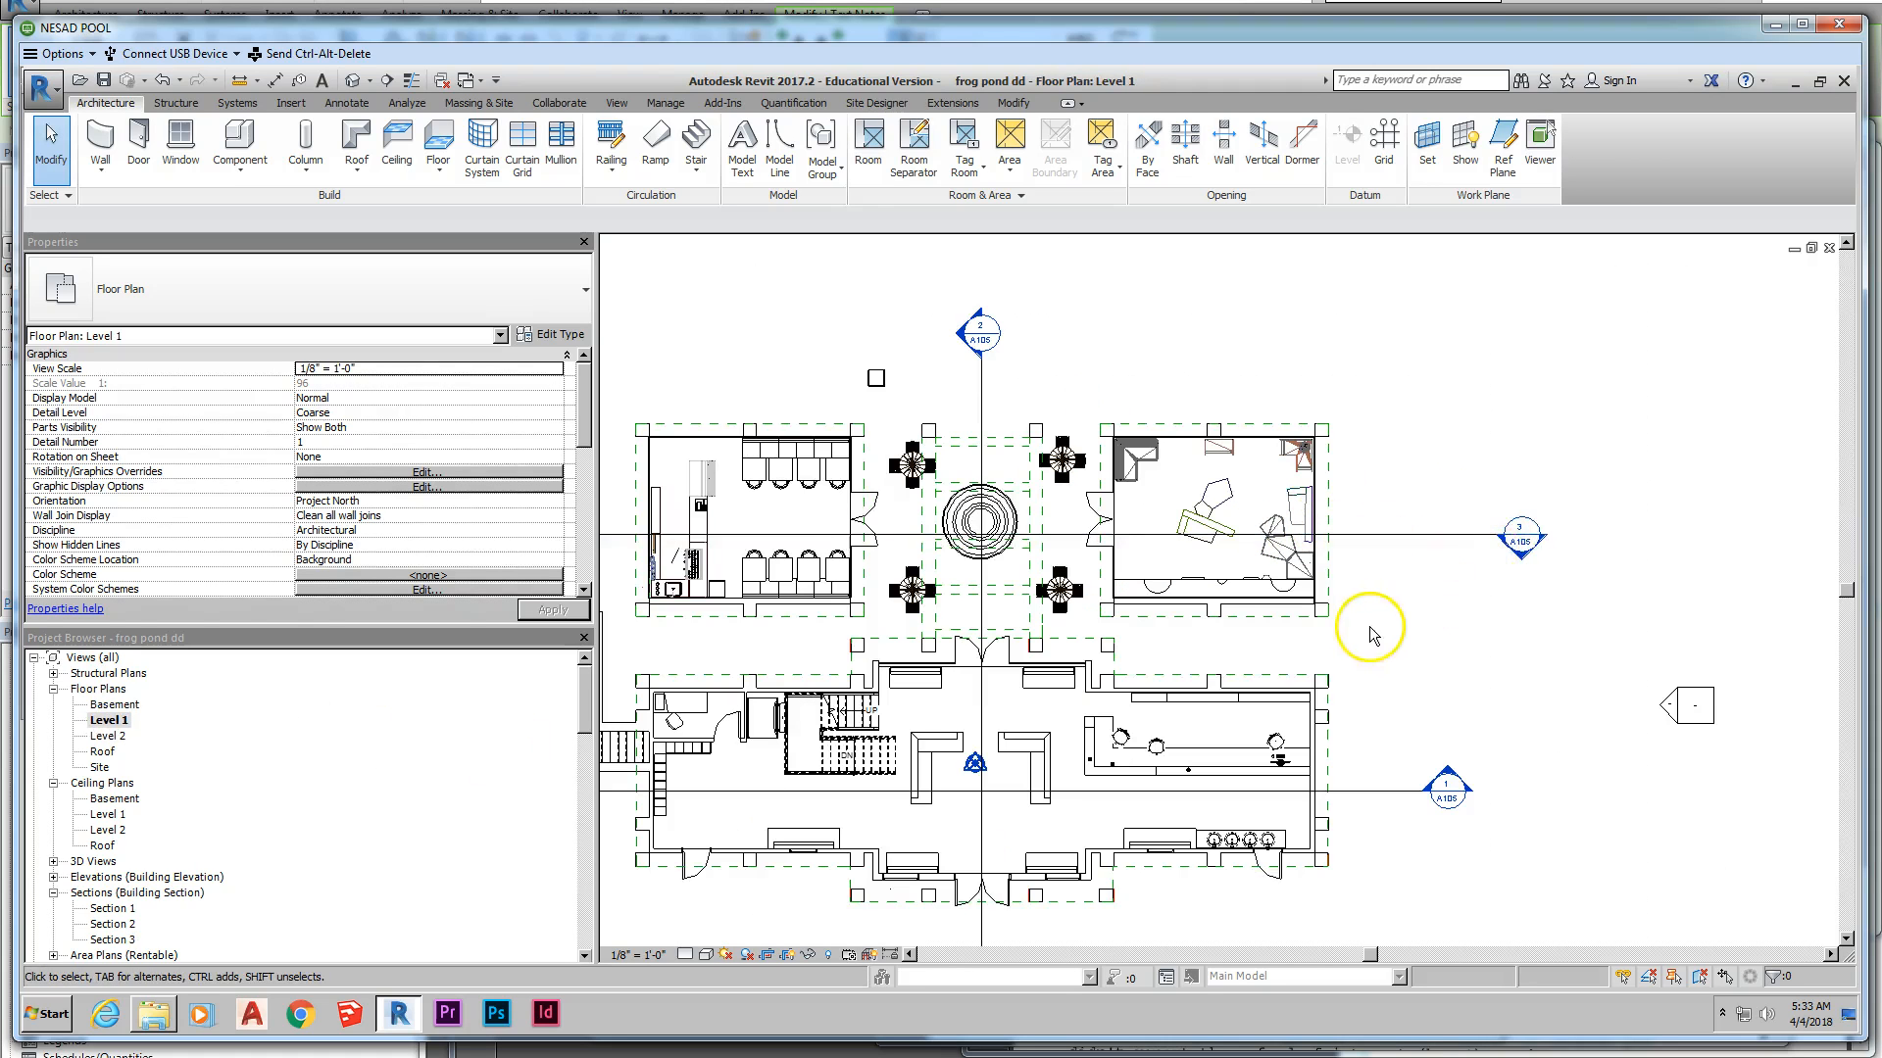
scroll(1372, 612, down, 2)
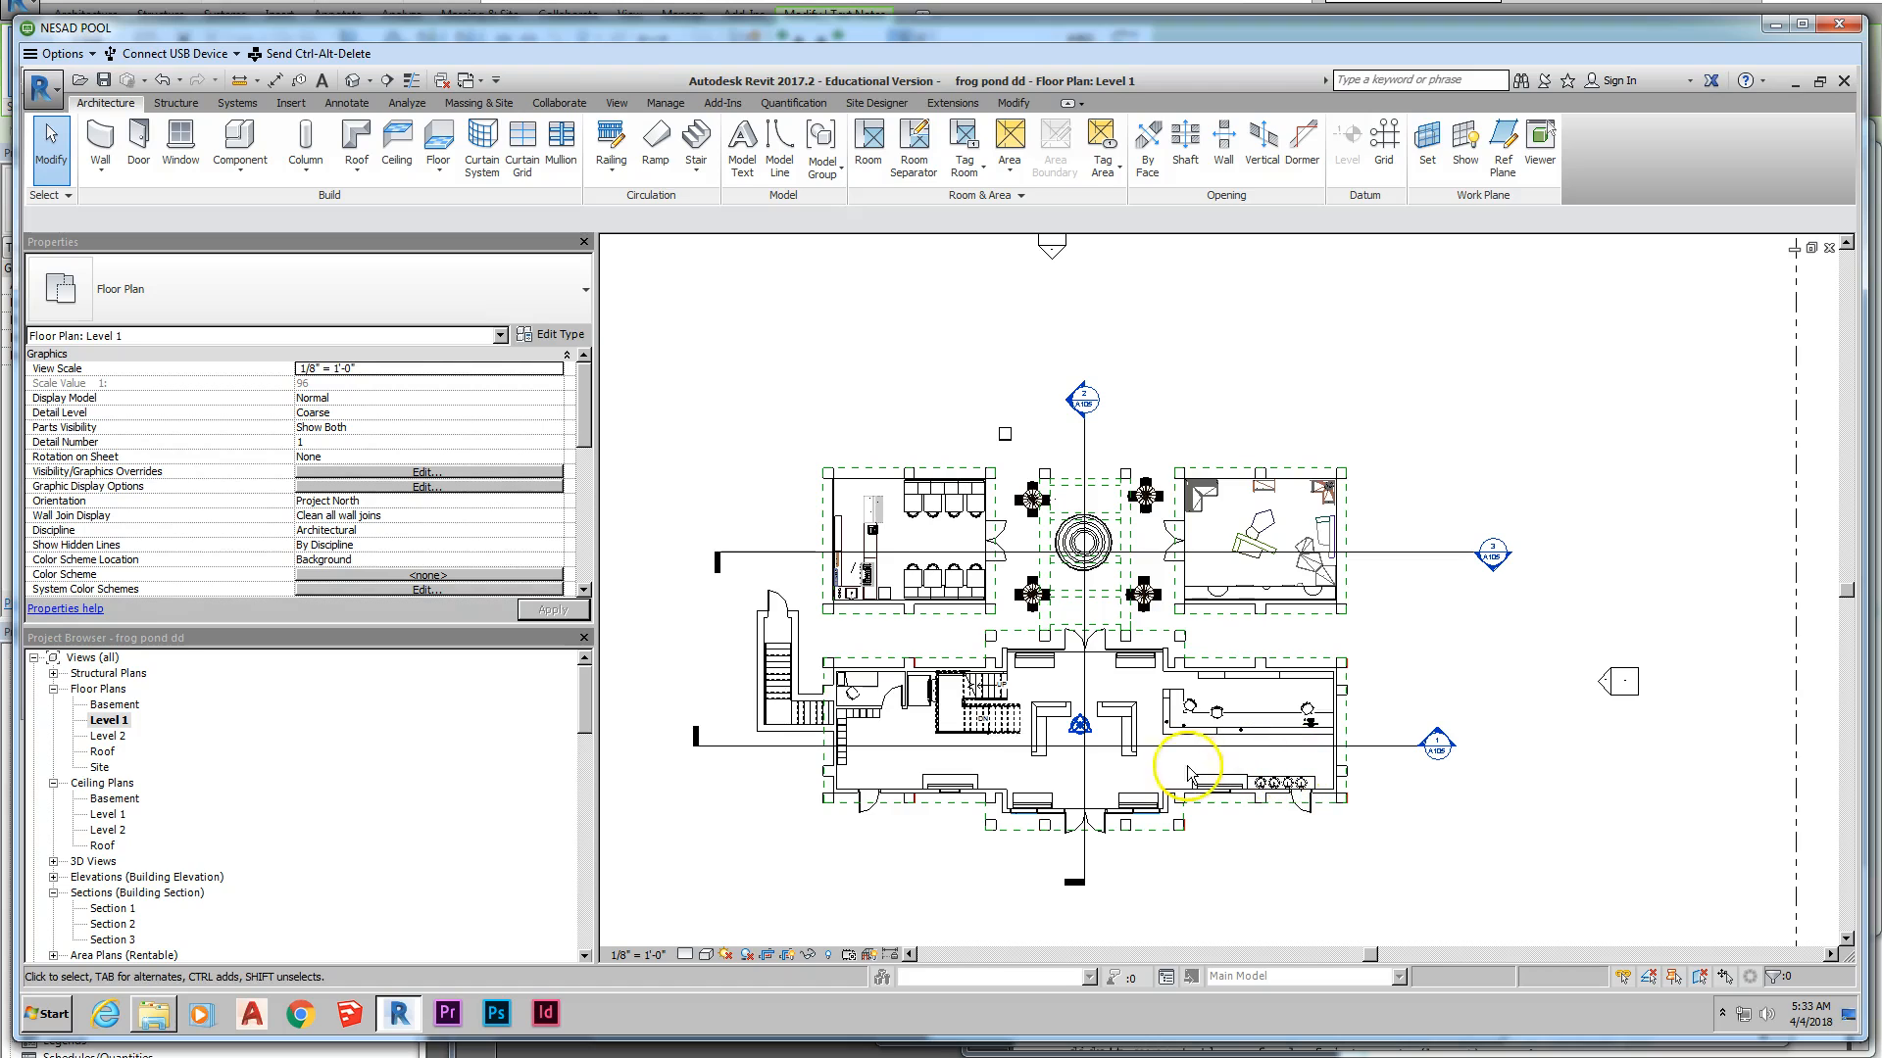
Step: Move the Section 1 line toward the courtyard so it cuts through the interior stairs, and open its section view
click(936, 748)
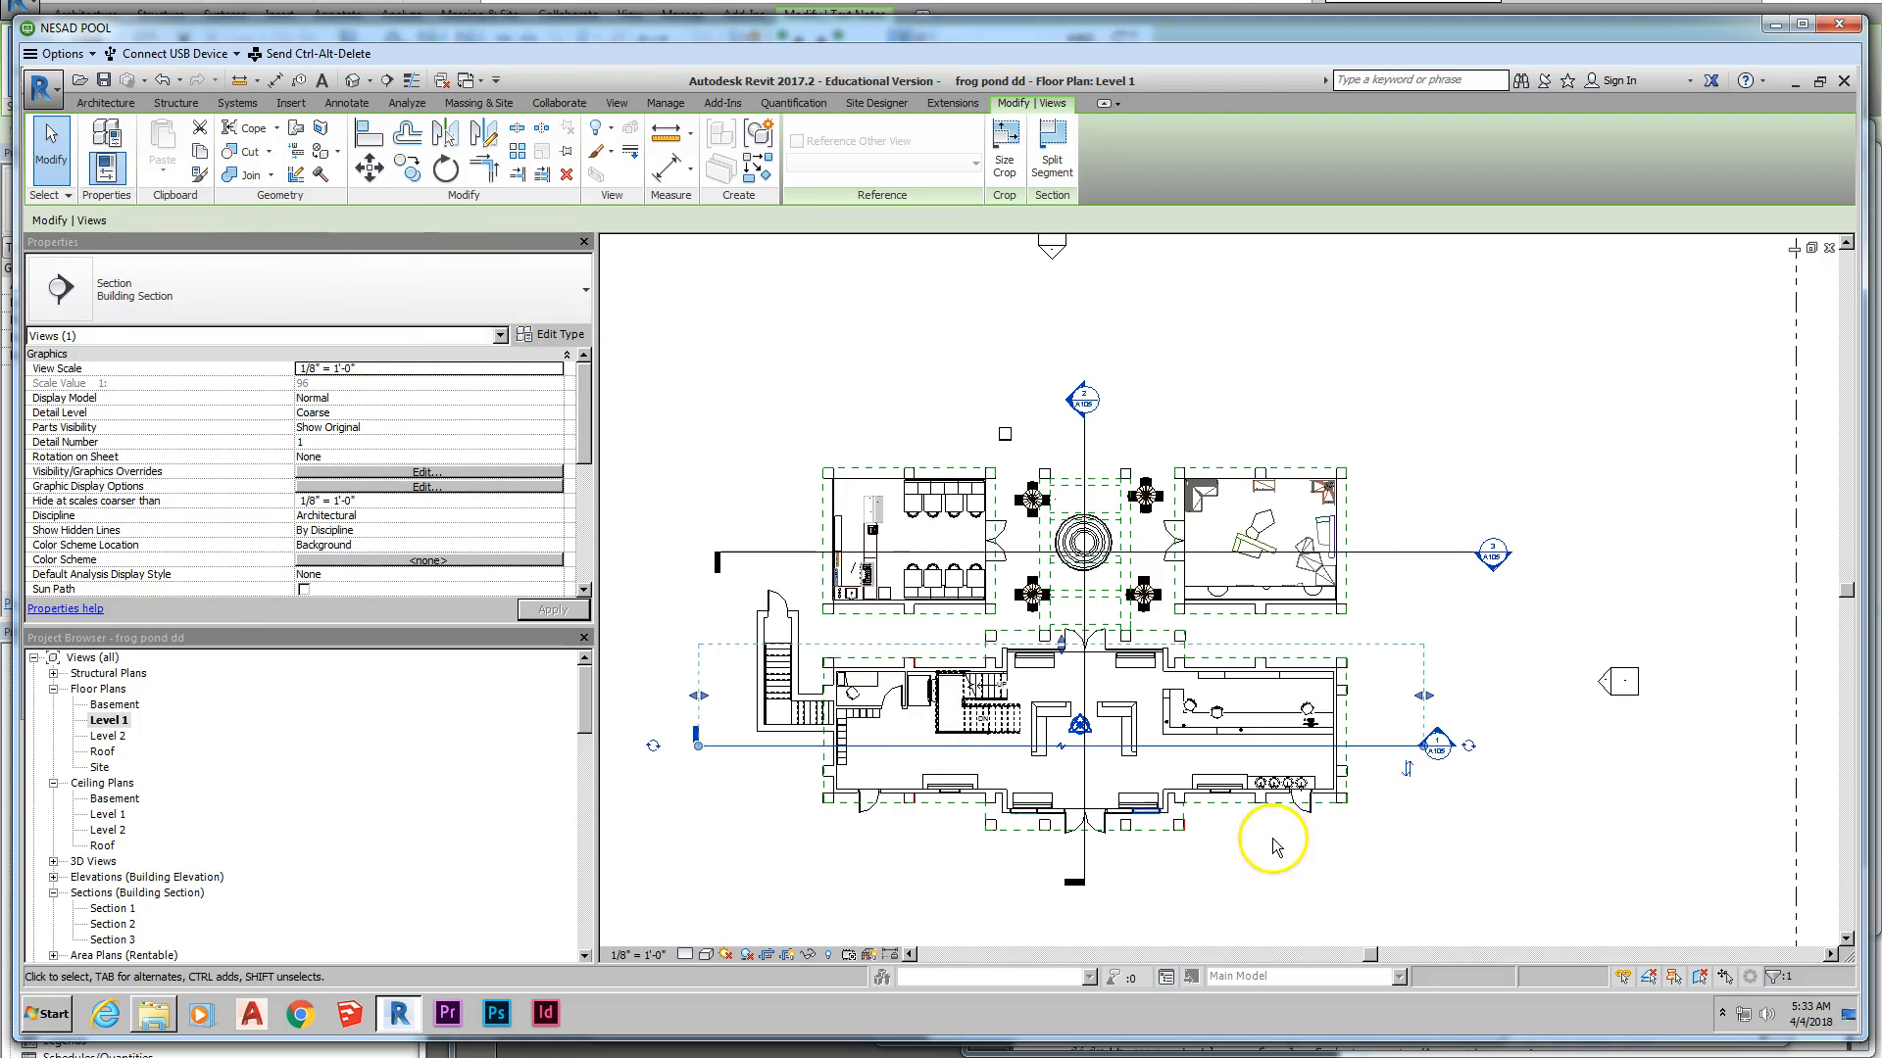
drag(1375, 745, 1376, 723)
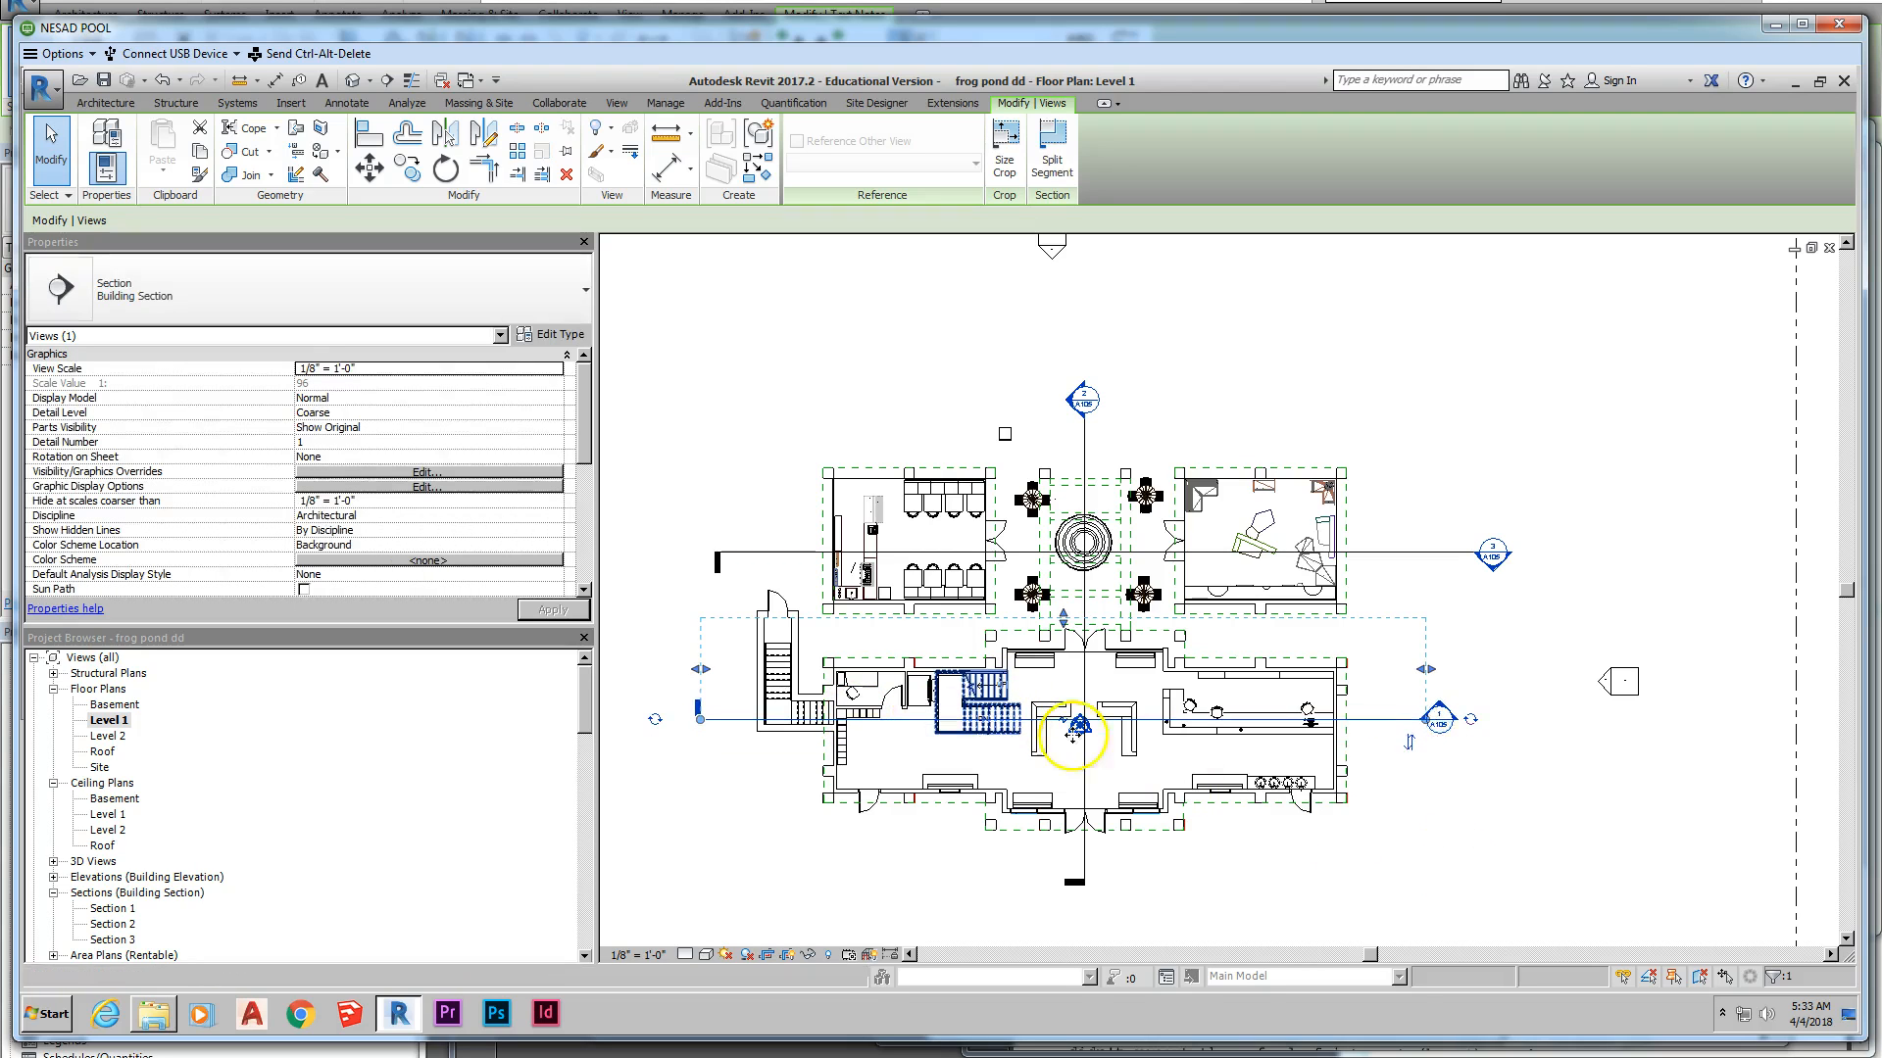
scroll(1041, 766, up, 2)
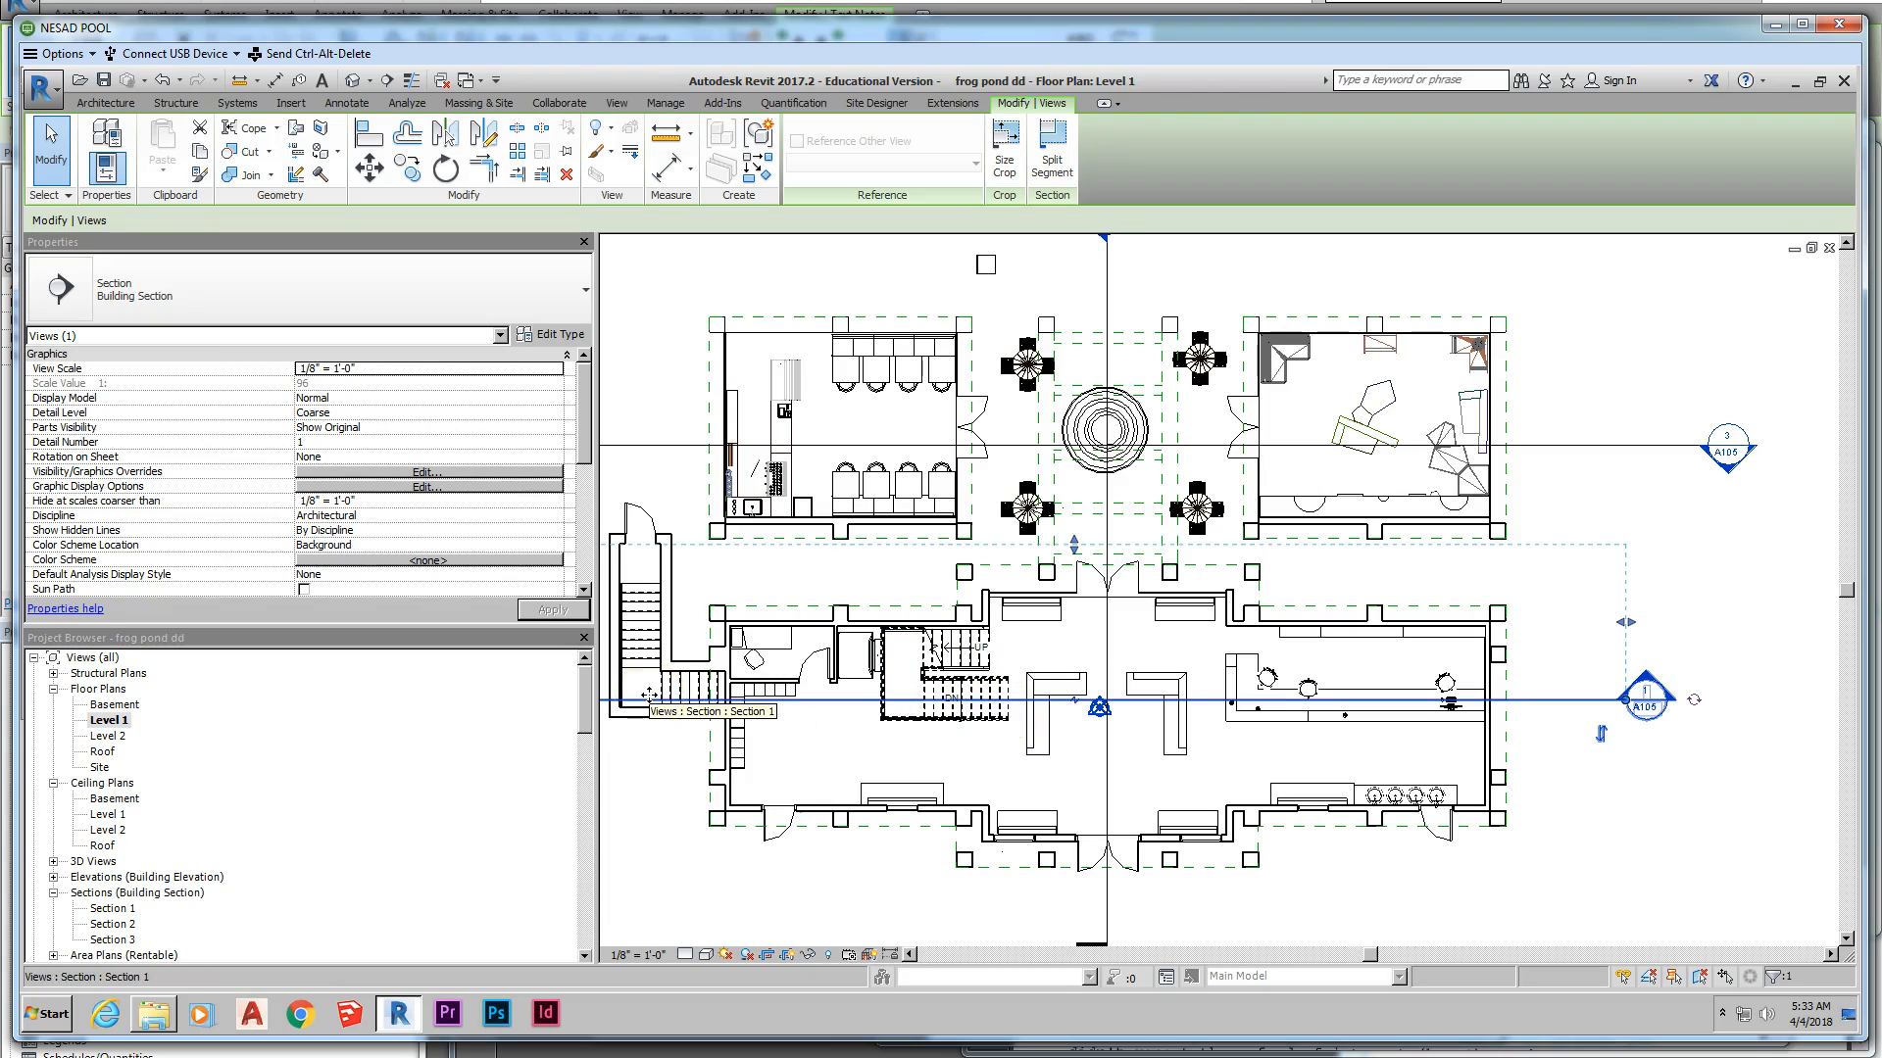
scroll(1562, 781, down, 1)
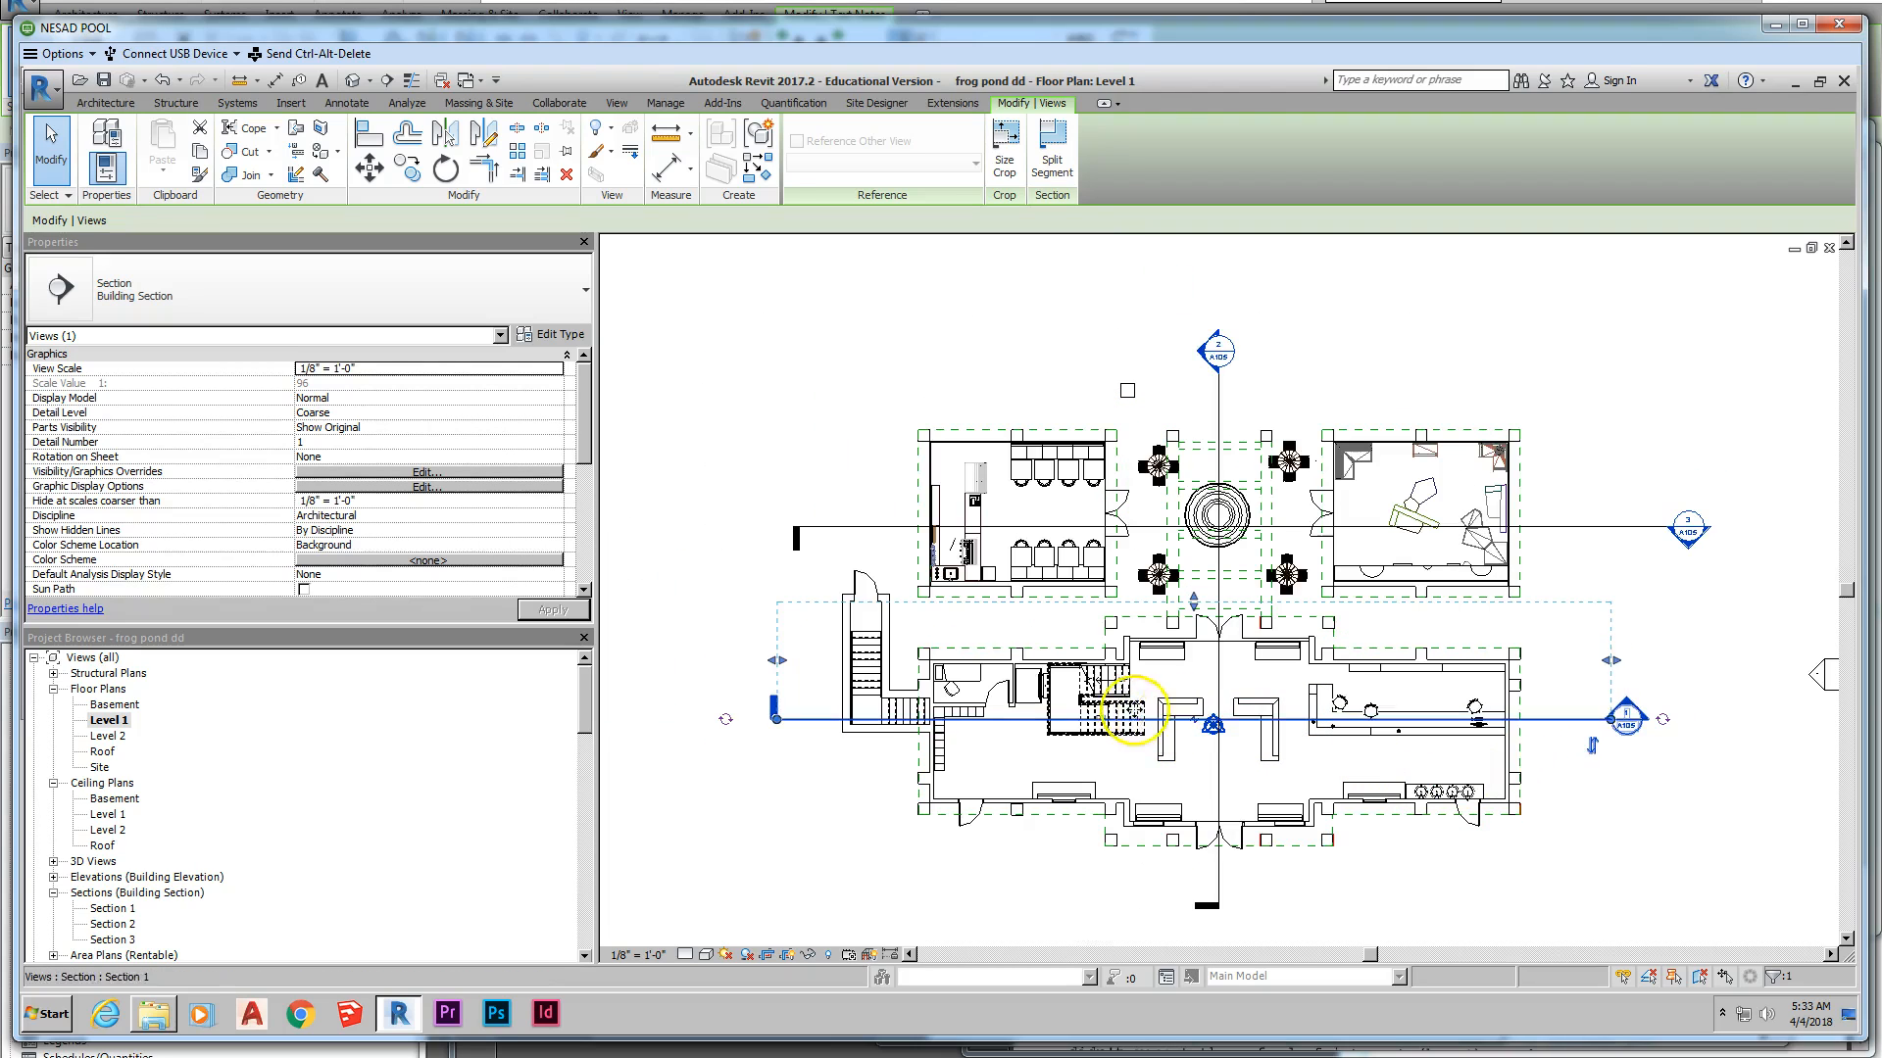
right_click(1583, 721)
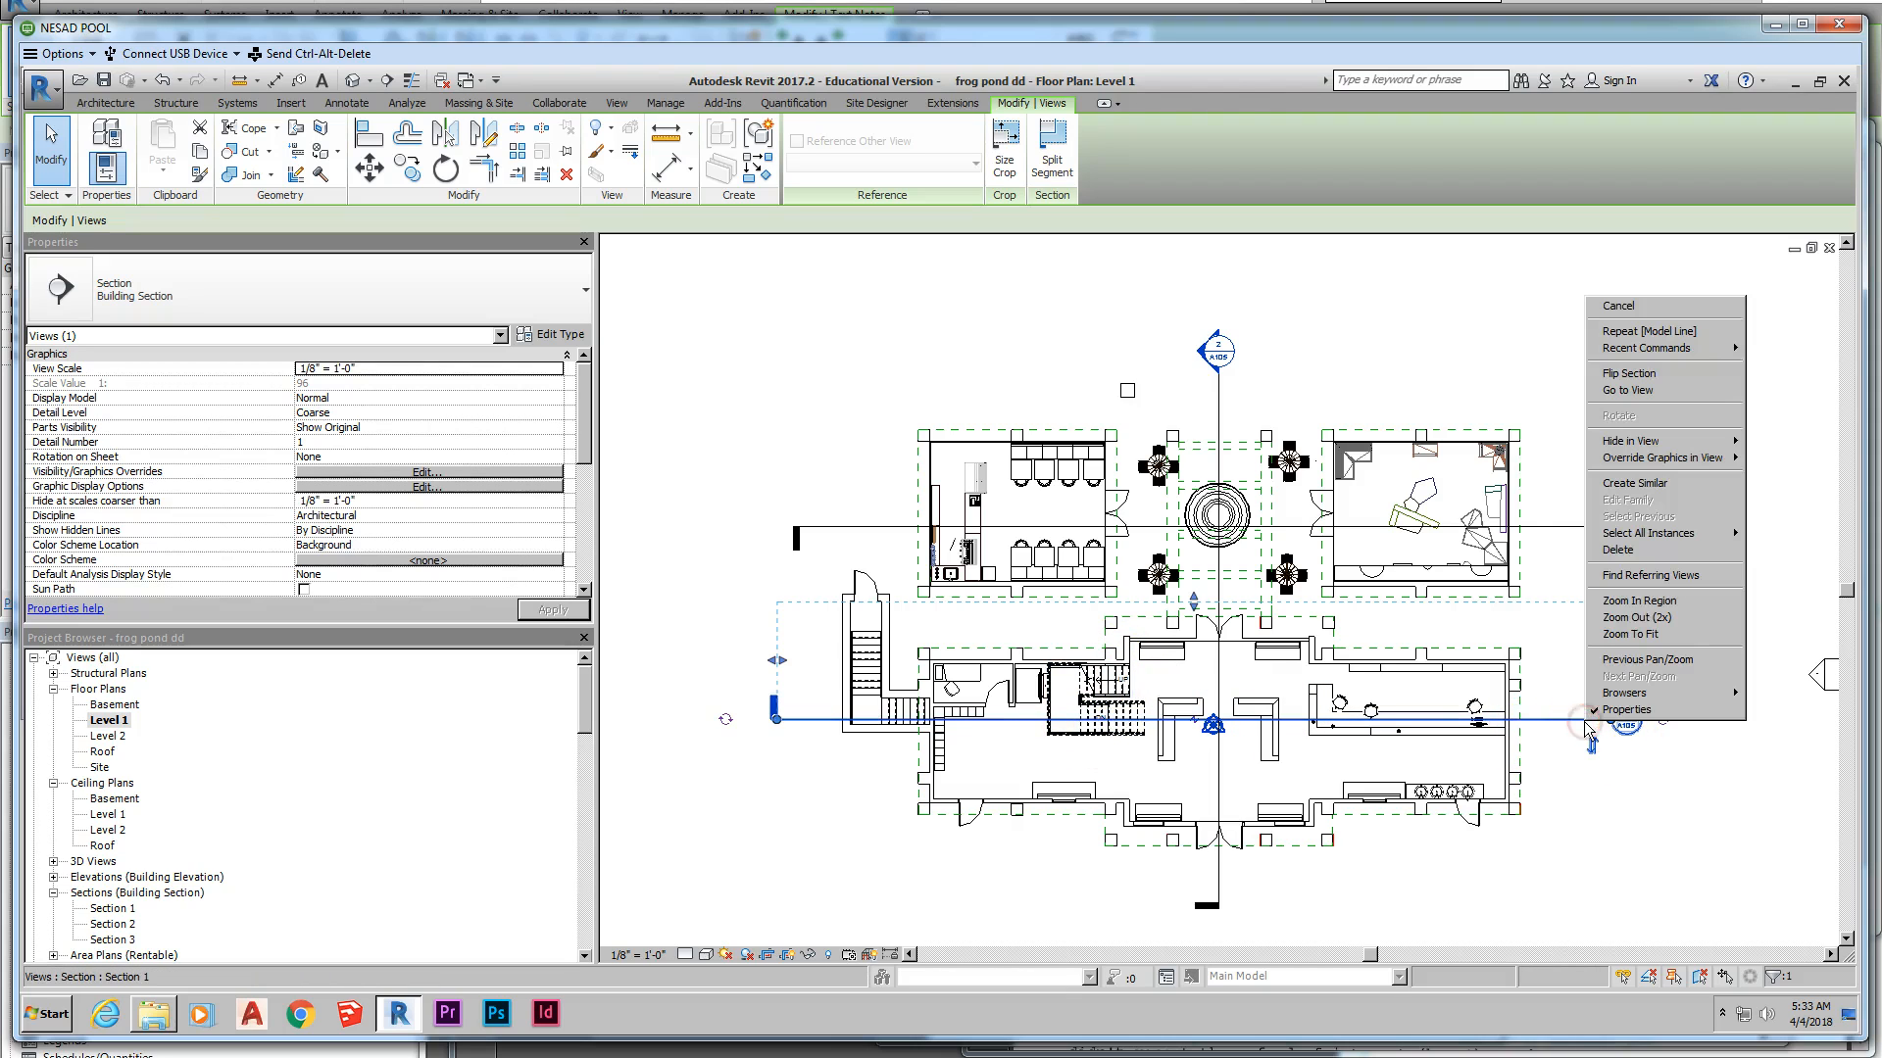
click(1656, 393)
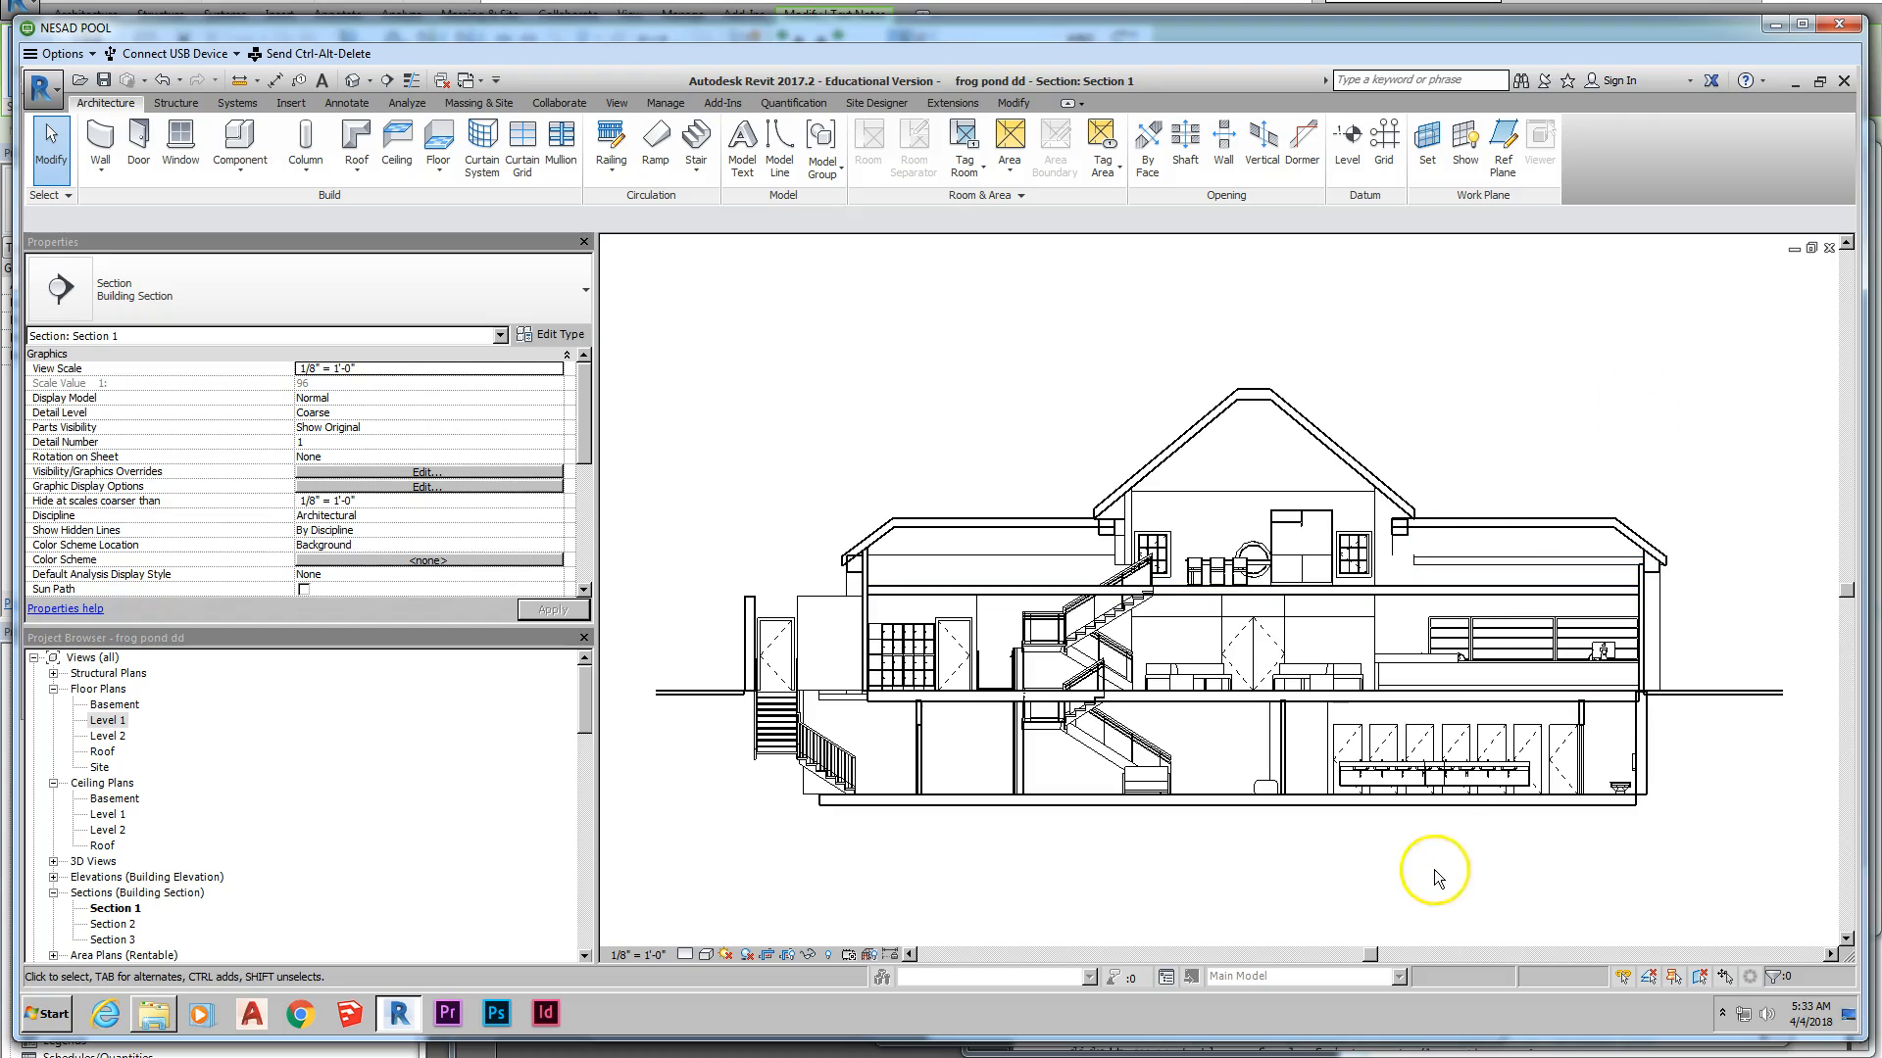
Step: Edit the boundary of the Level 1 Generic - 12" floor, choosing the Level 1 floor plan as the sketch view
scroll(1255, 835, up, 1)
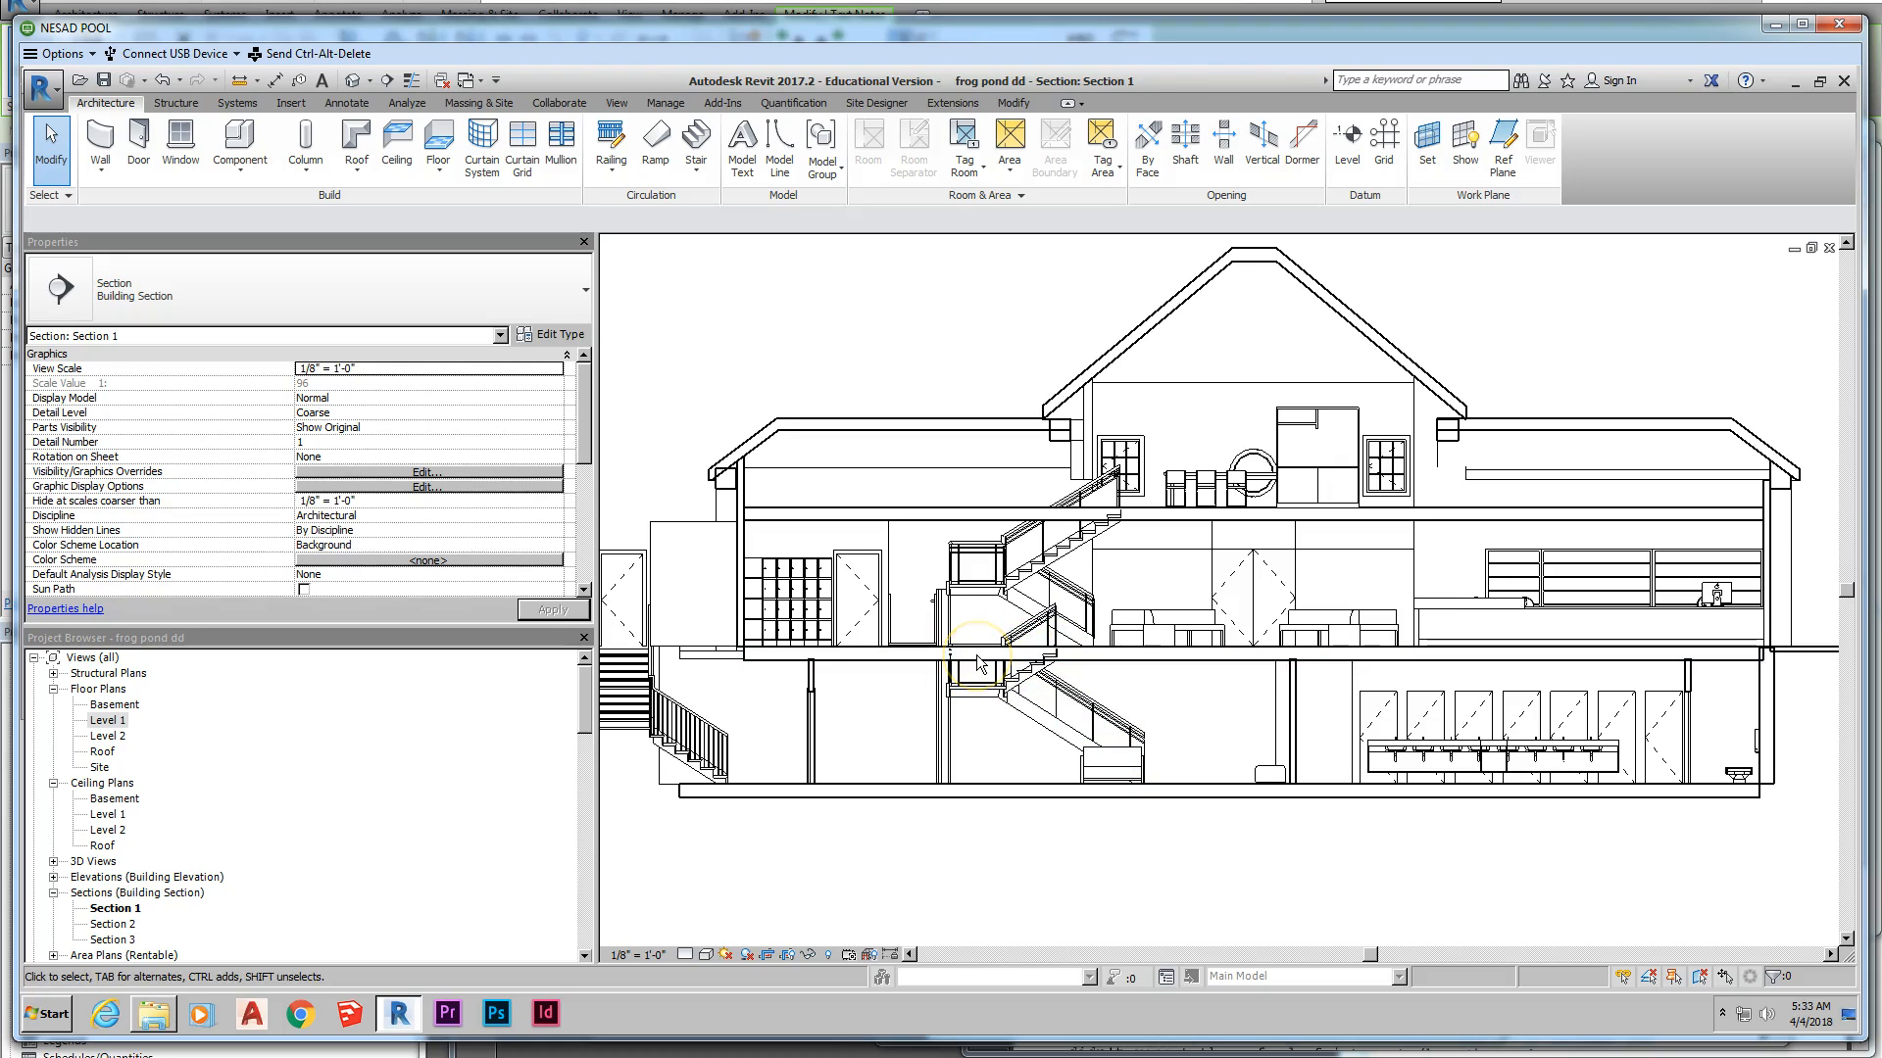
click(1159, 663)
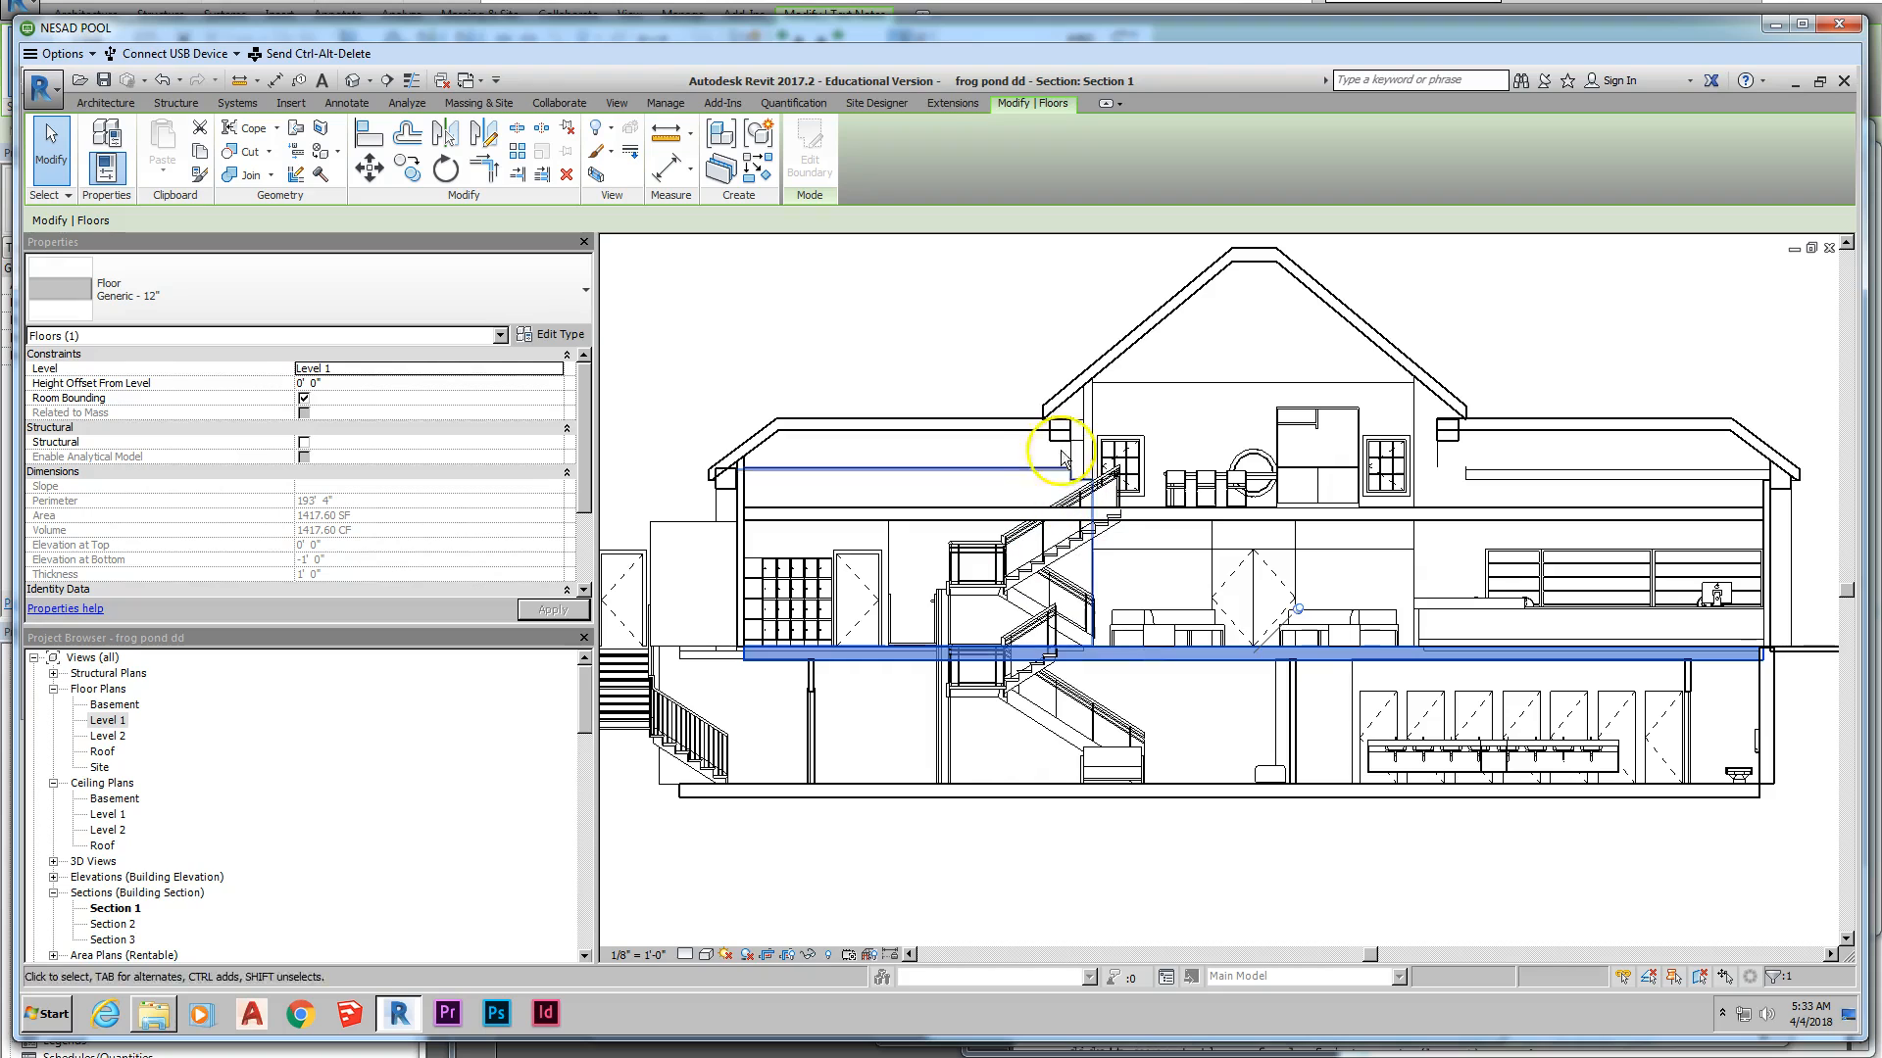
scroll(1350, 849, down, 2)
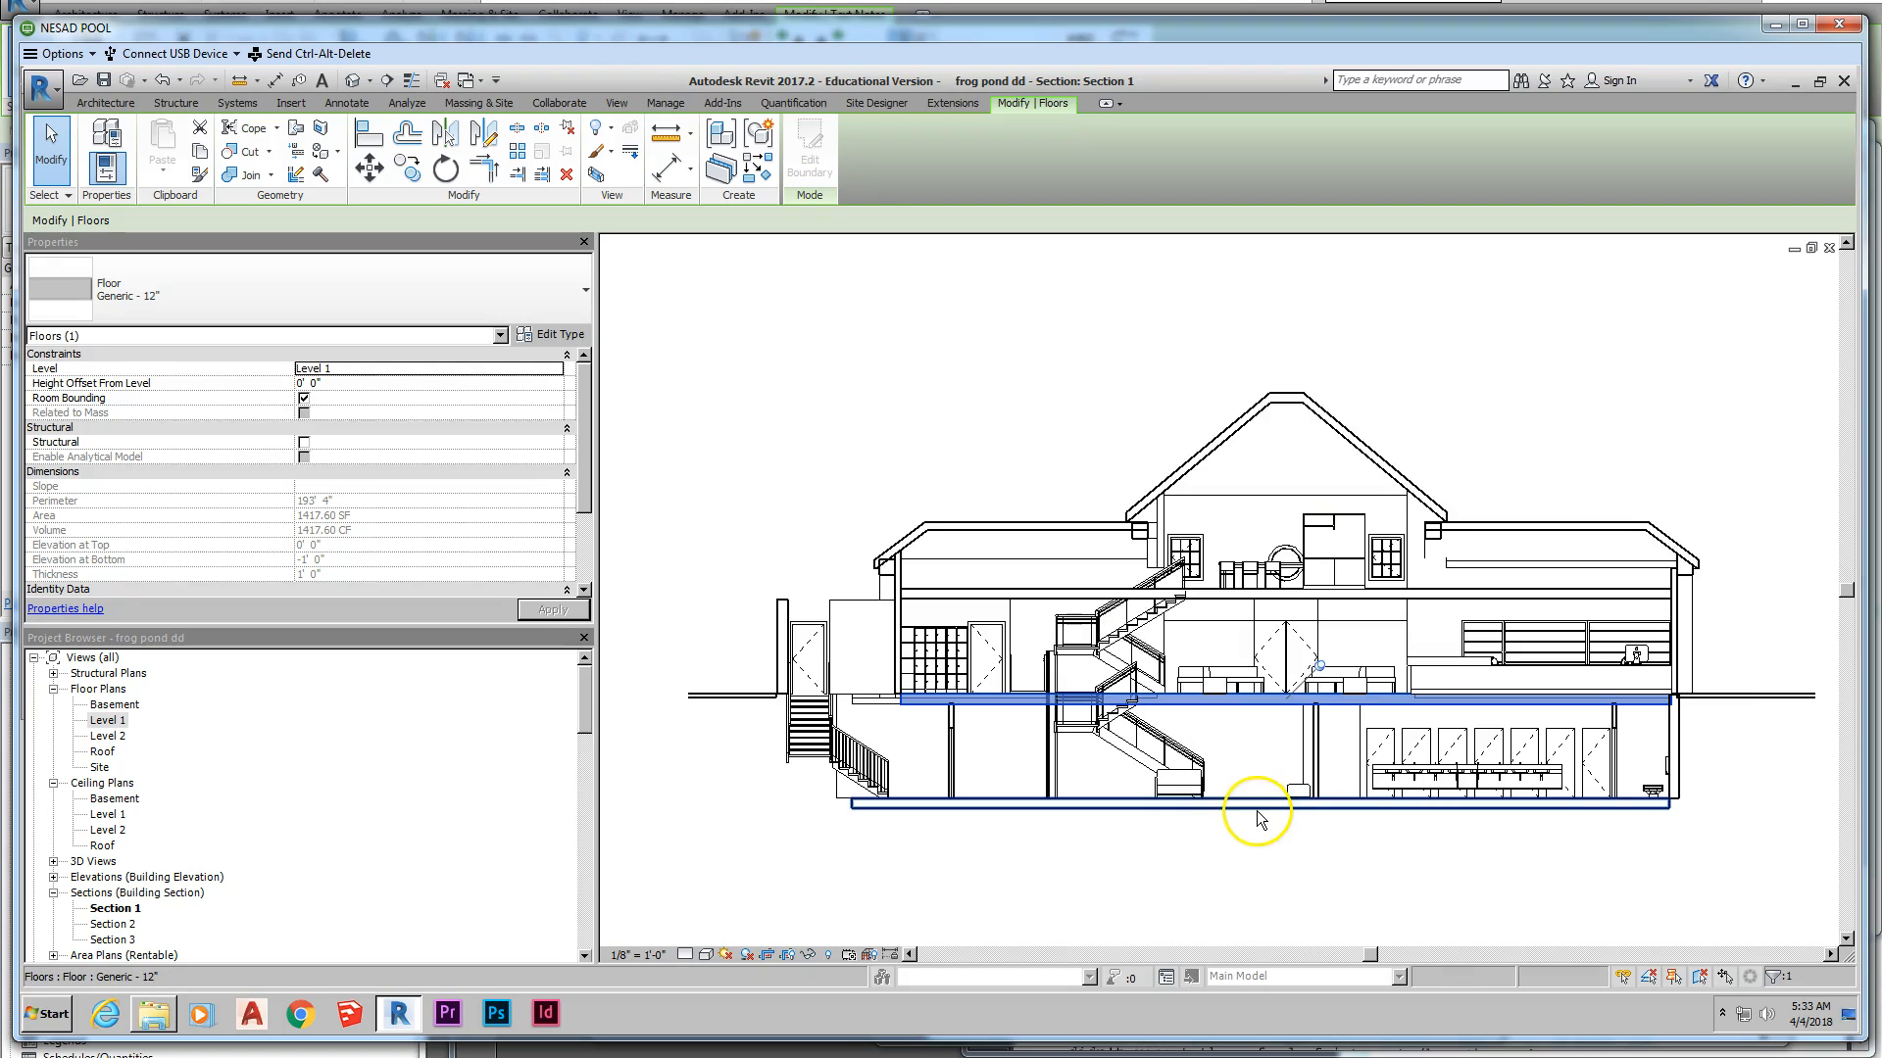
click(1330, 683)
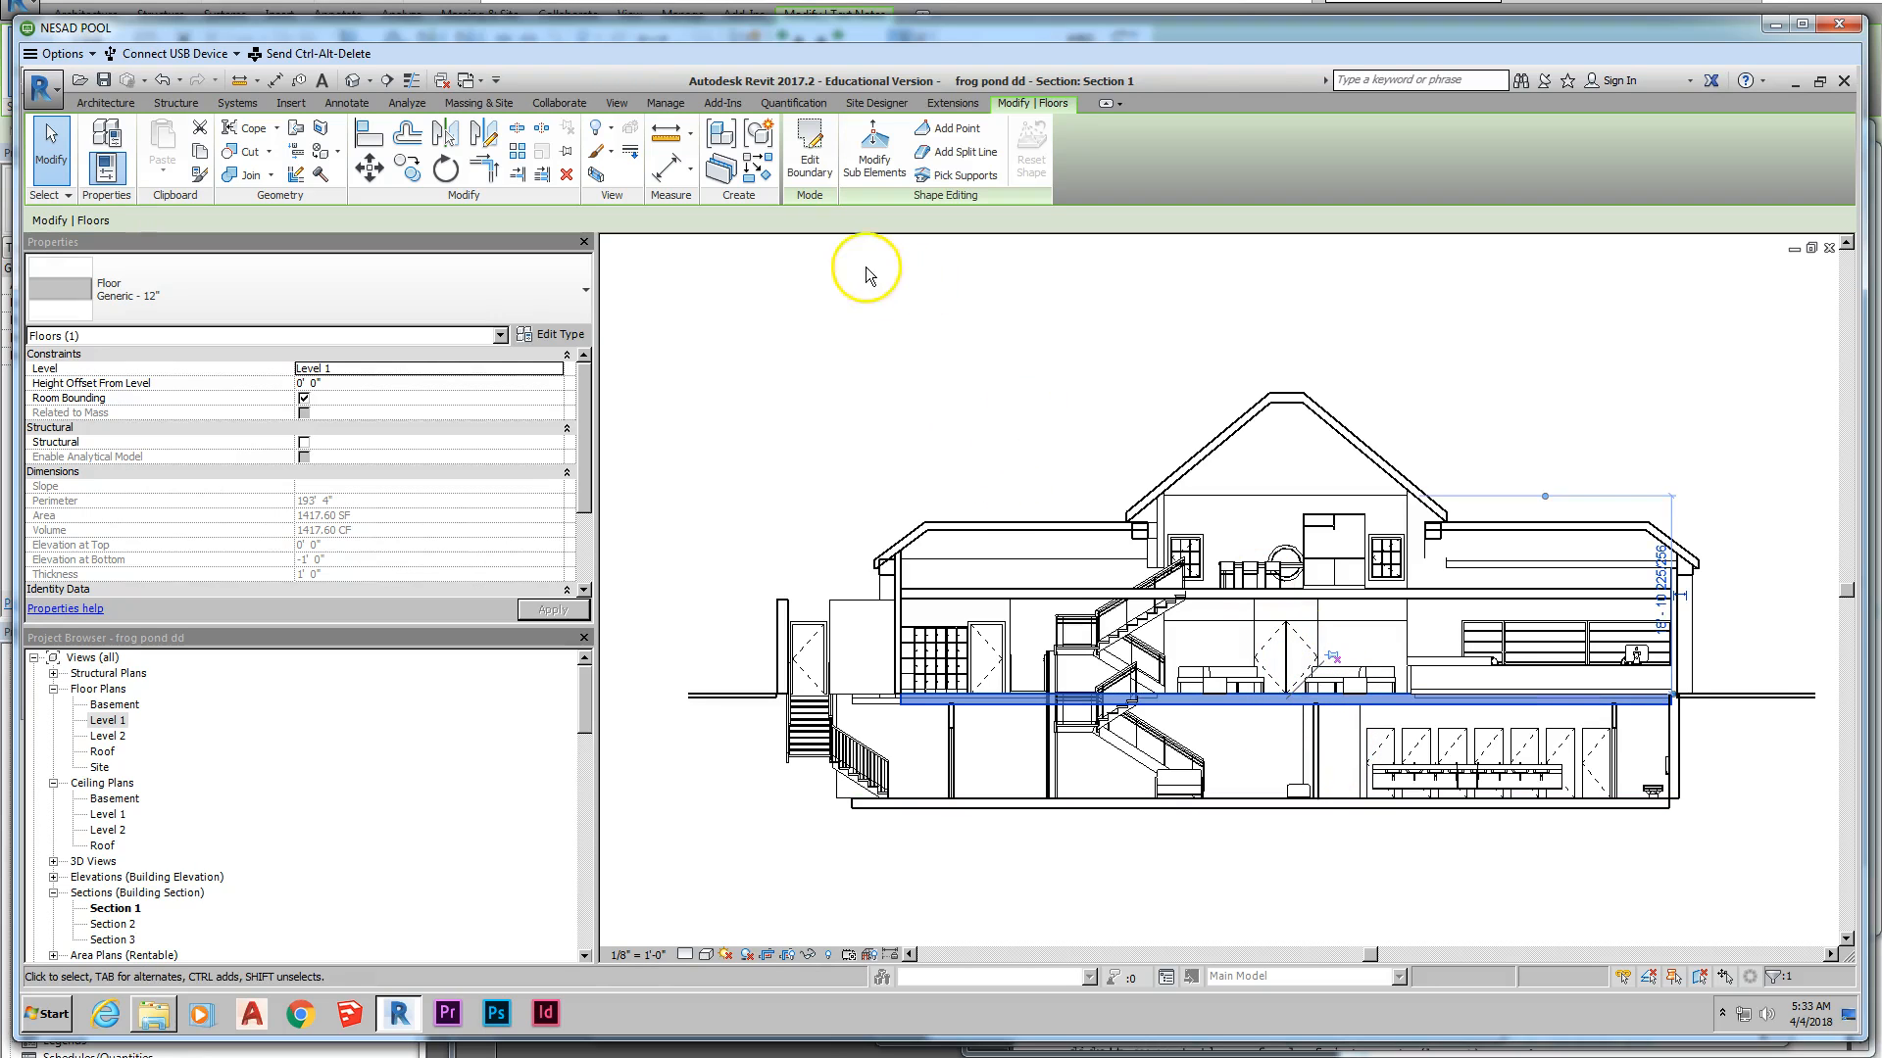
click(809, 147)
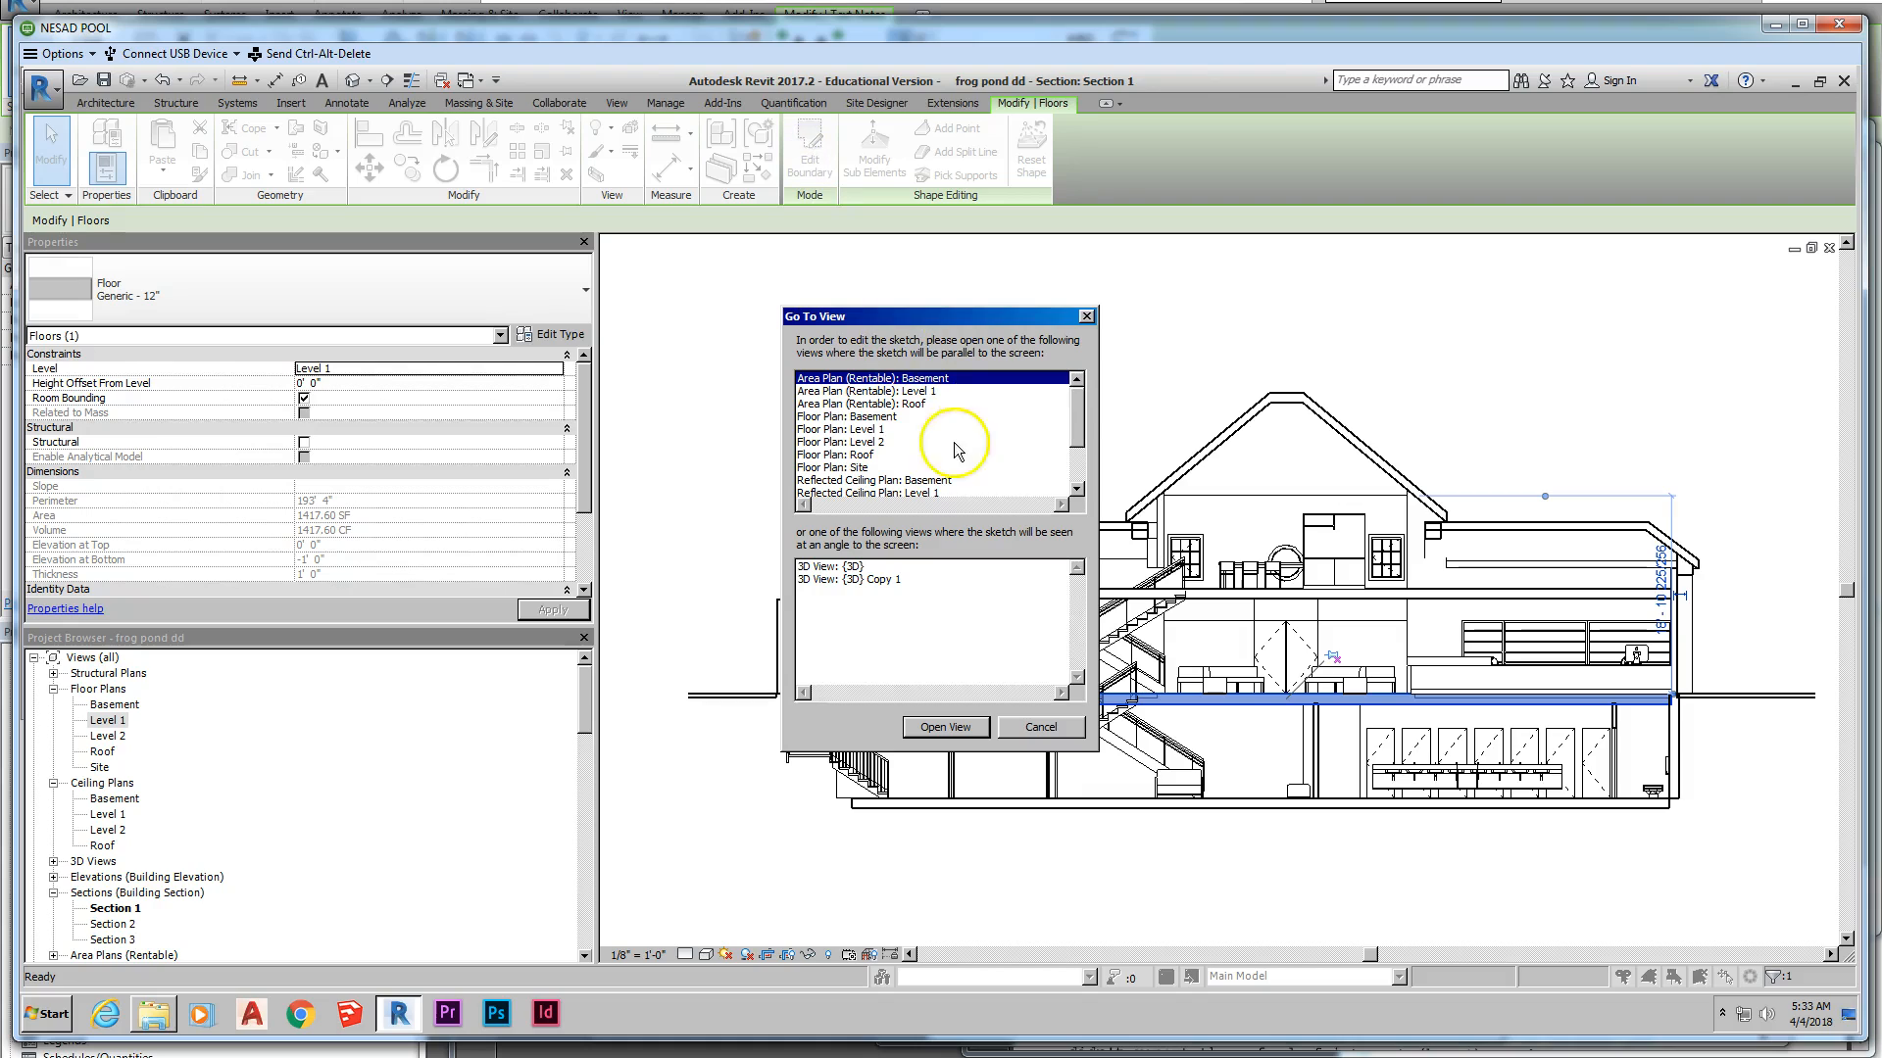
click(866, 430)
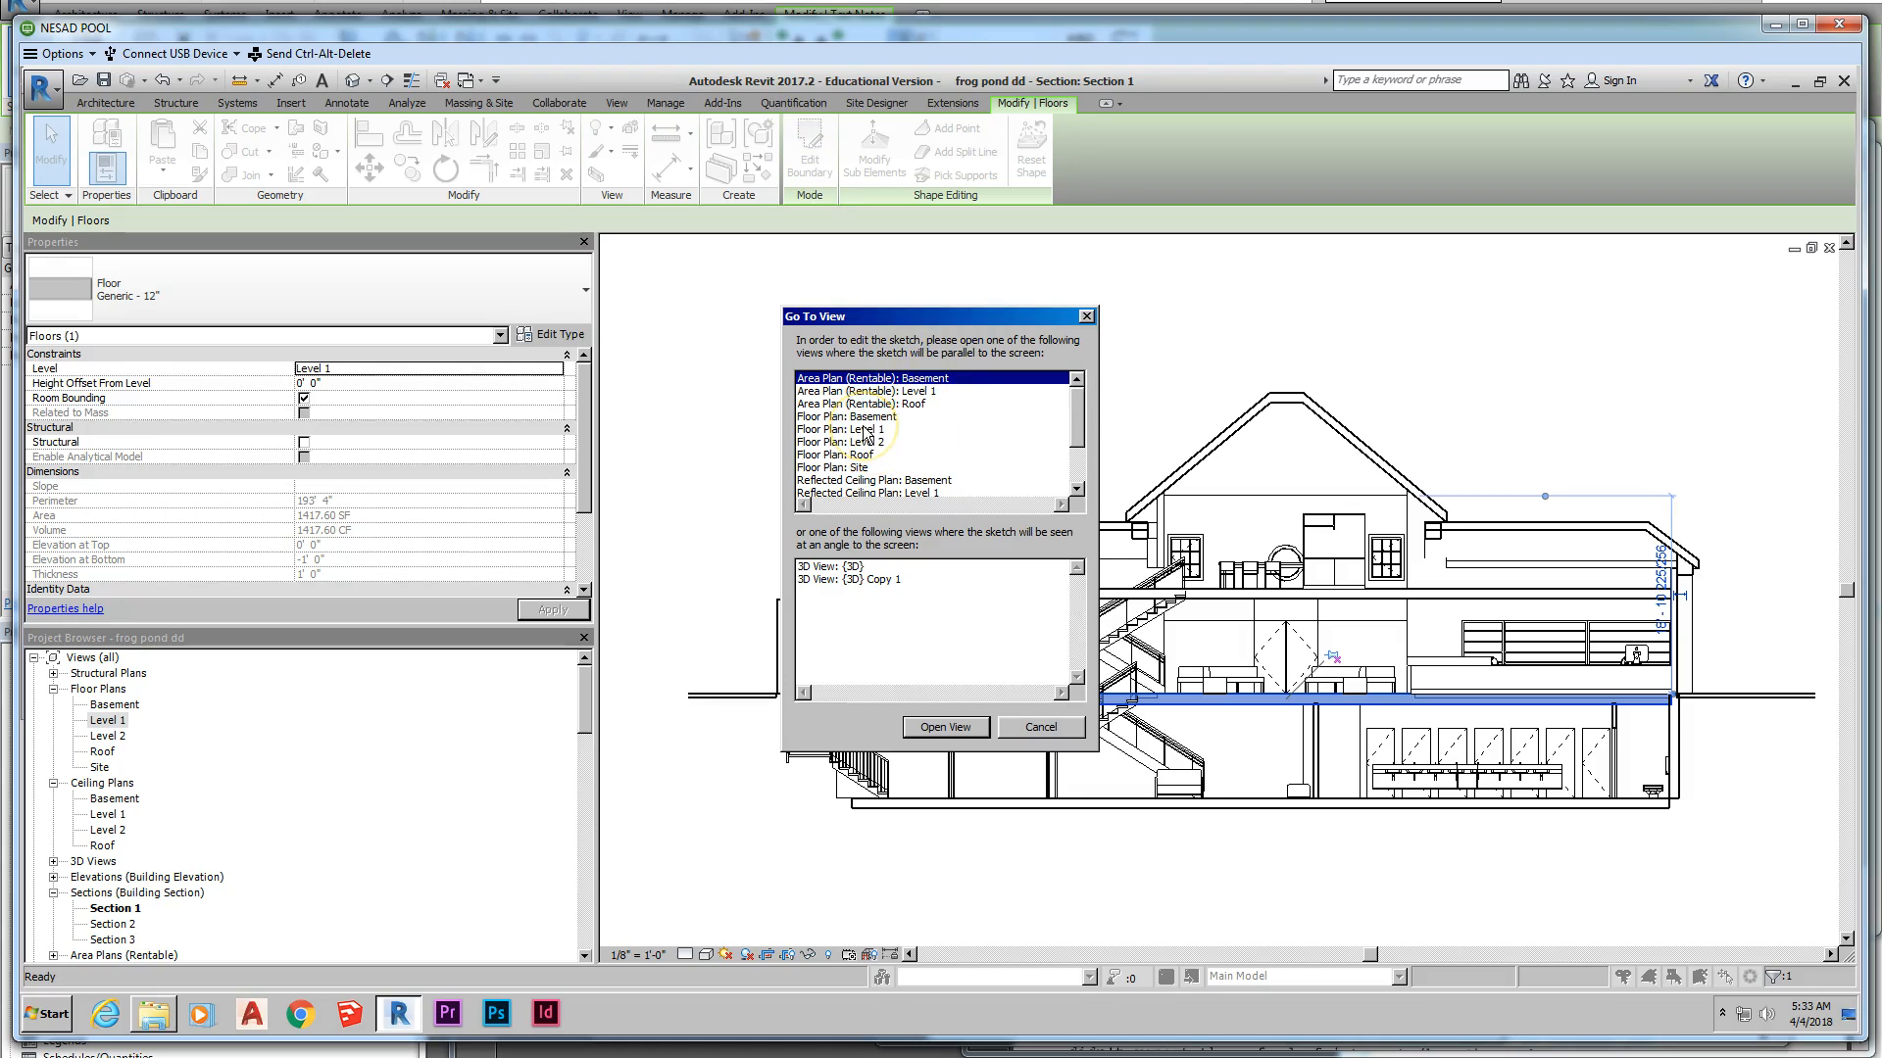
double_click(866, 430)
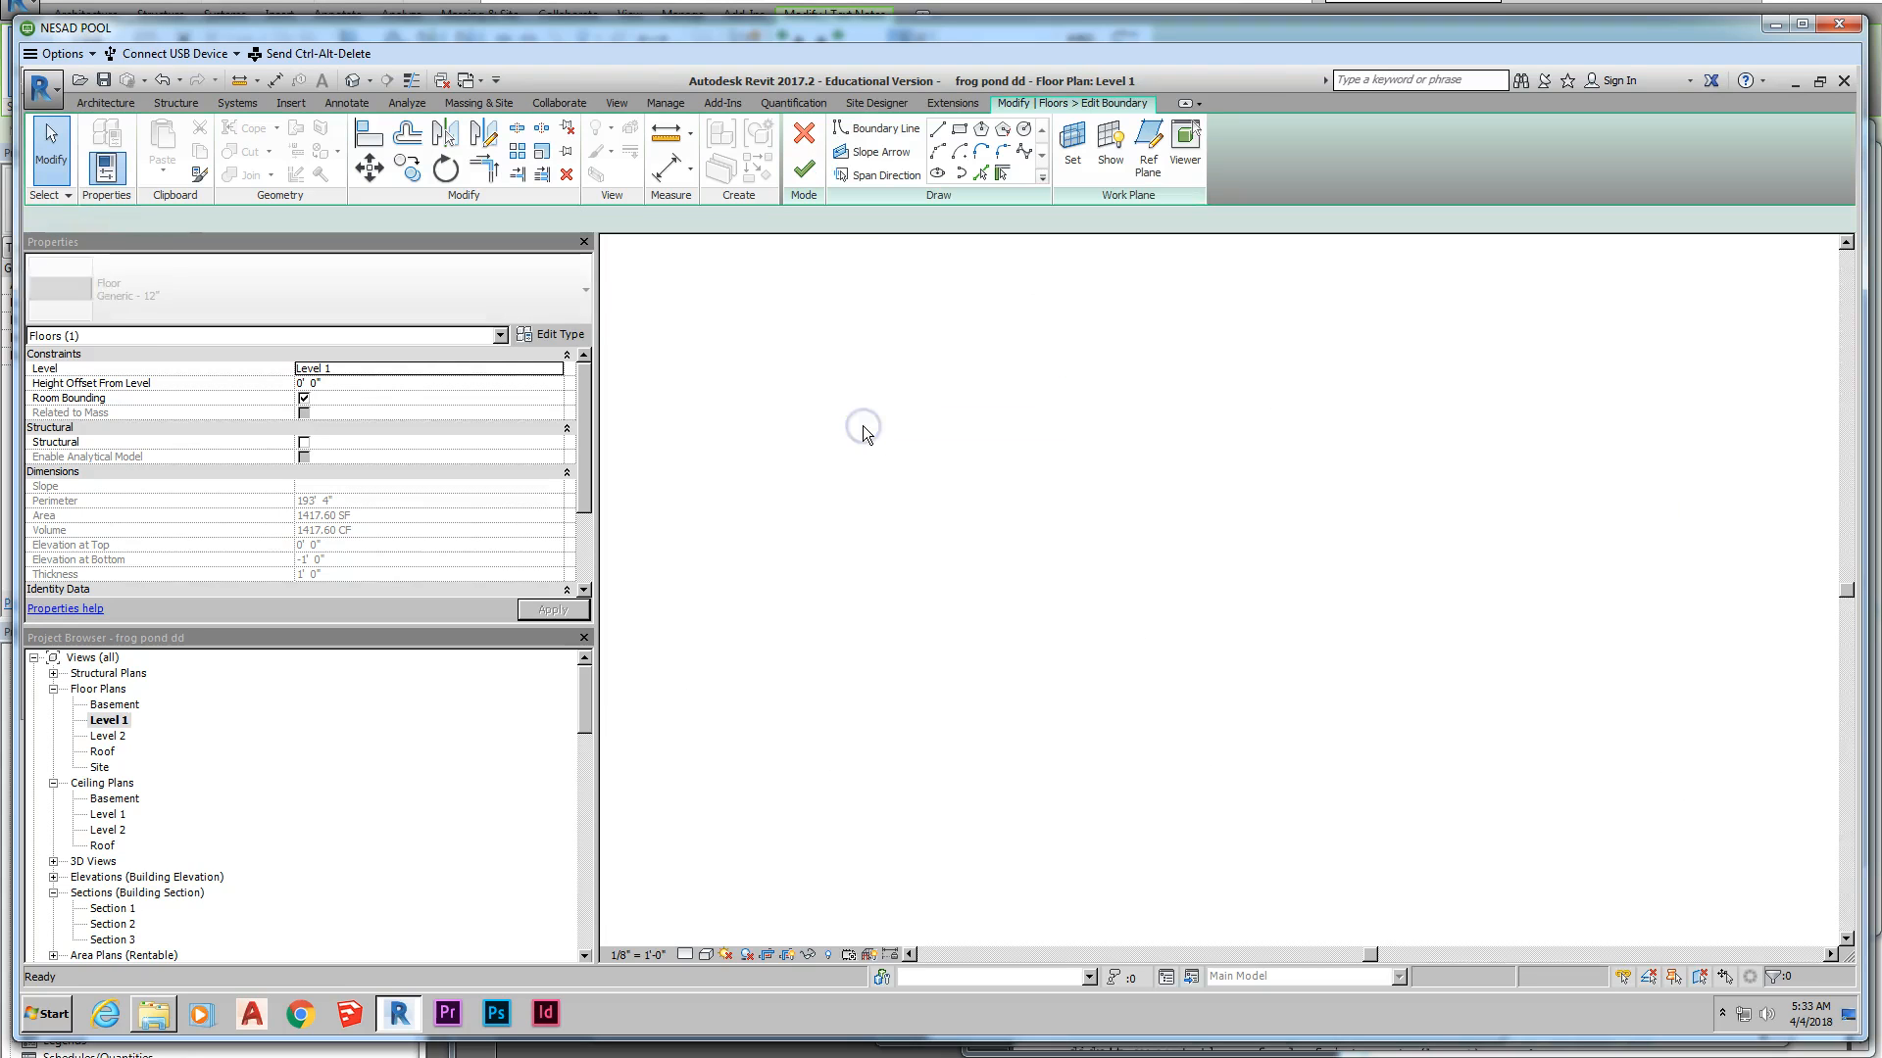
Step: Sketch a rectangular opening about 12'-5" by 4'-11" around the DN stair run inside the floor boundary
scroll(1137, 747, up, 4)
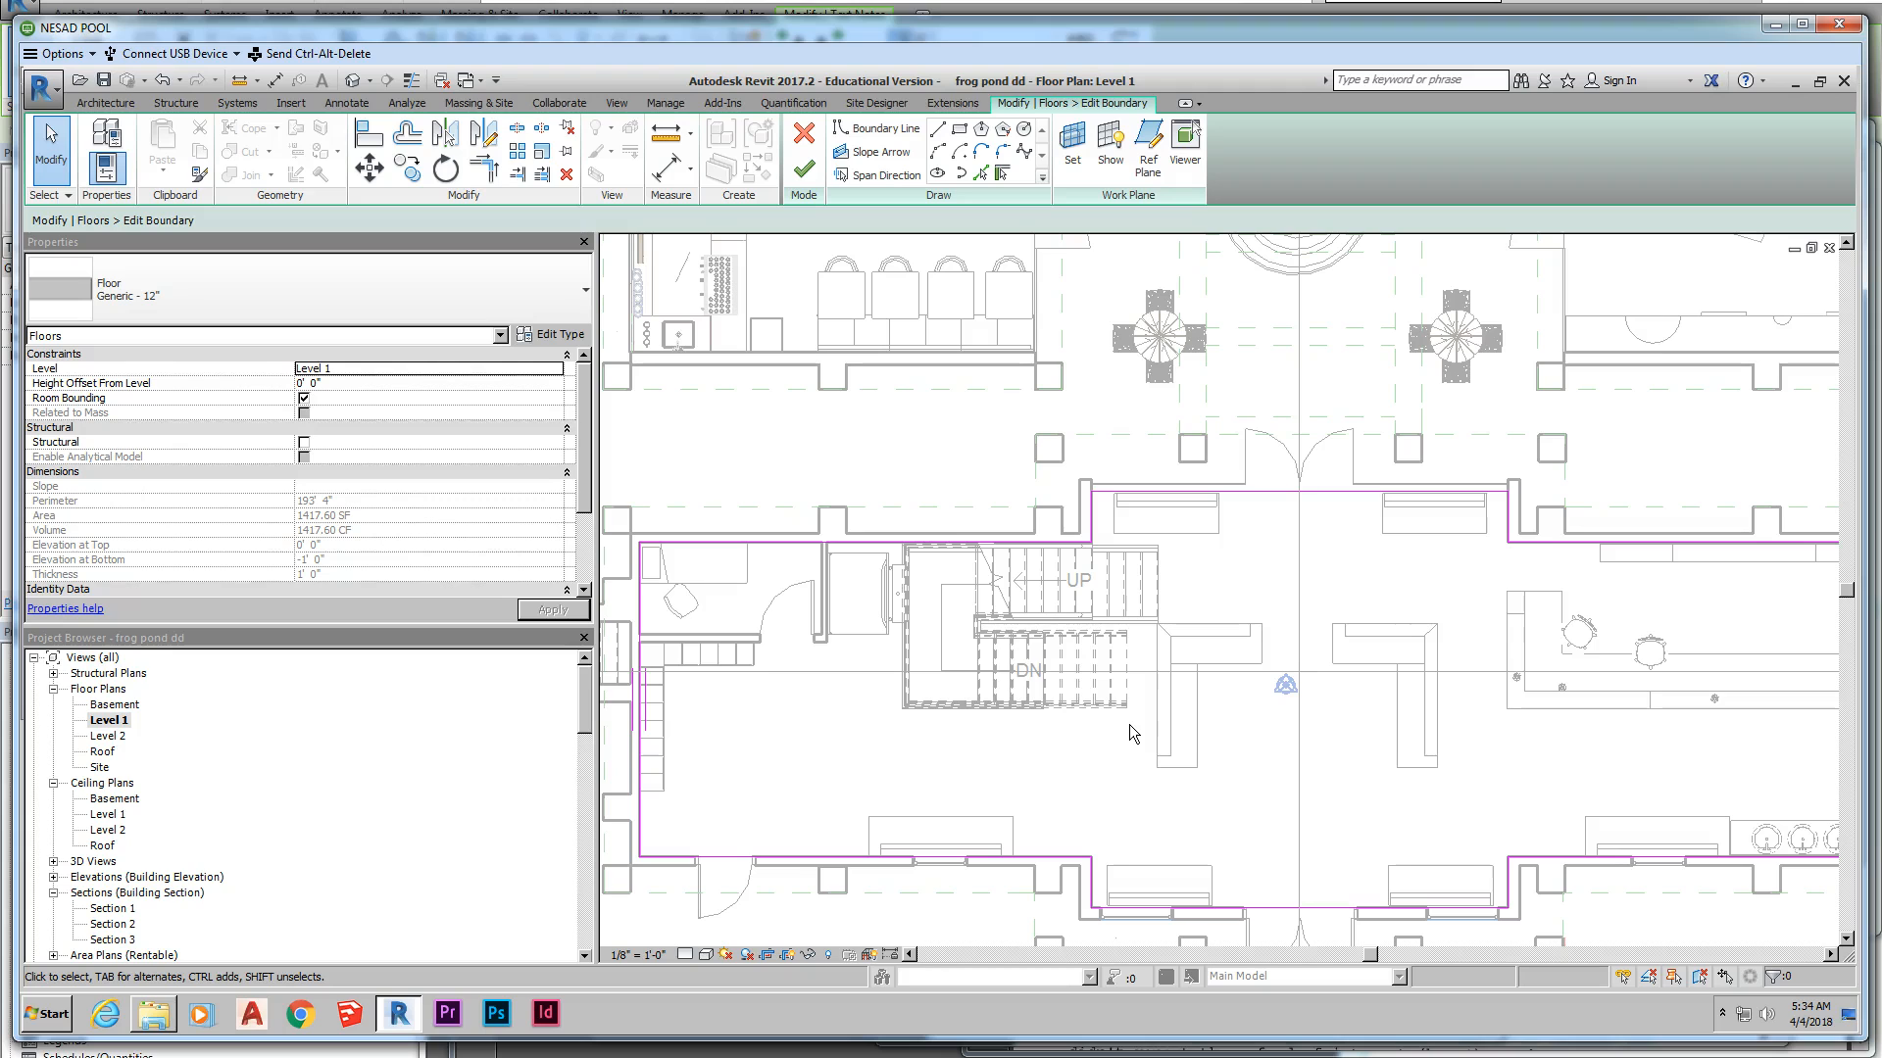
click(957, 133)
mouse_move(1125, 625)
mouse_down()
mouse_move(1114, 706)
mouse_move(849, 685)
mouse_move(895, 708)
mouse_up()
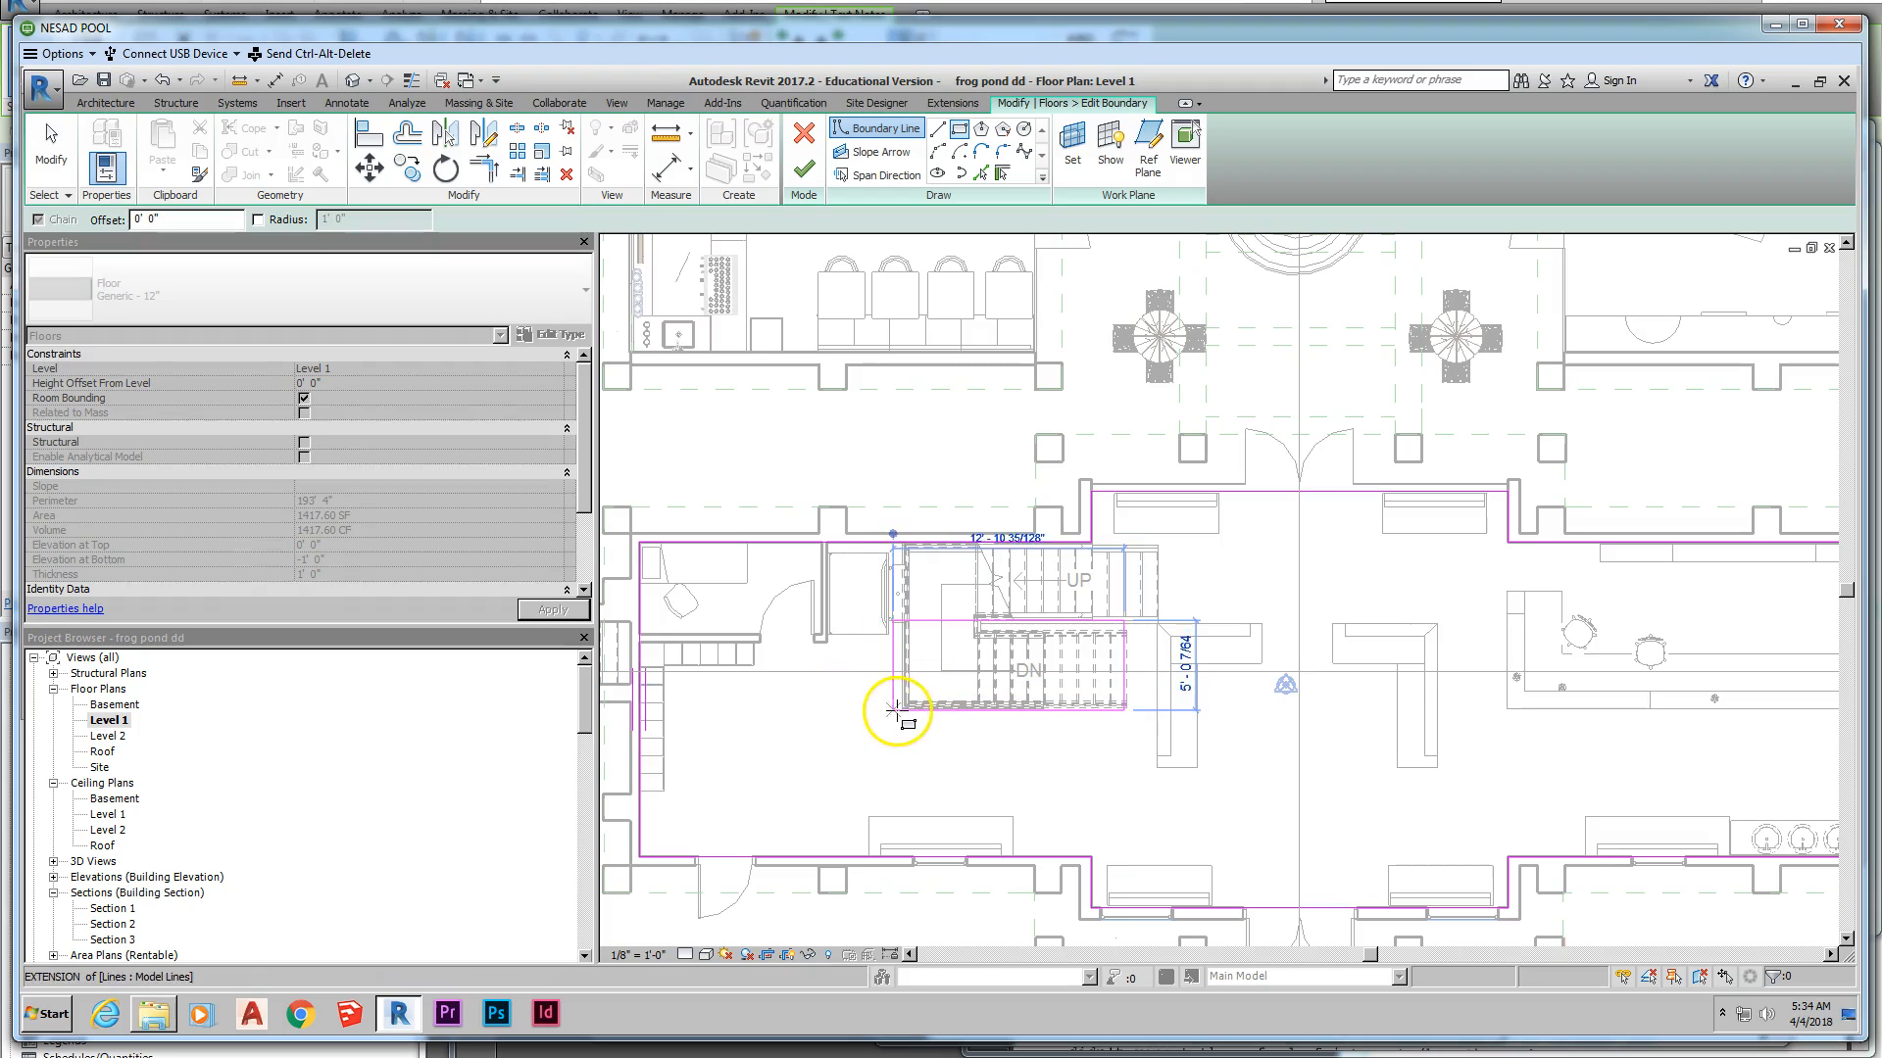
click(900, 707)
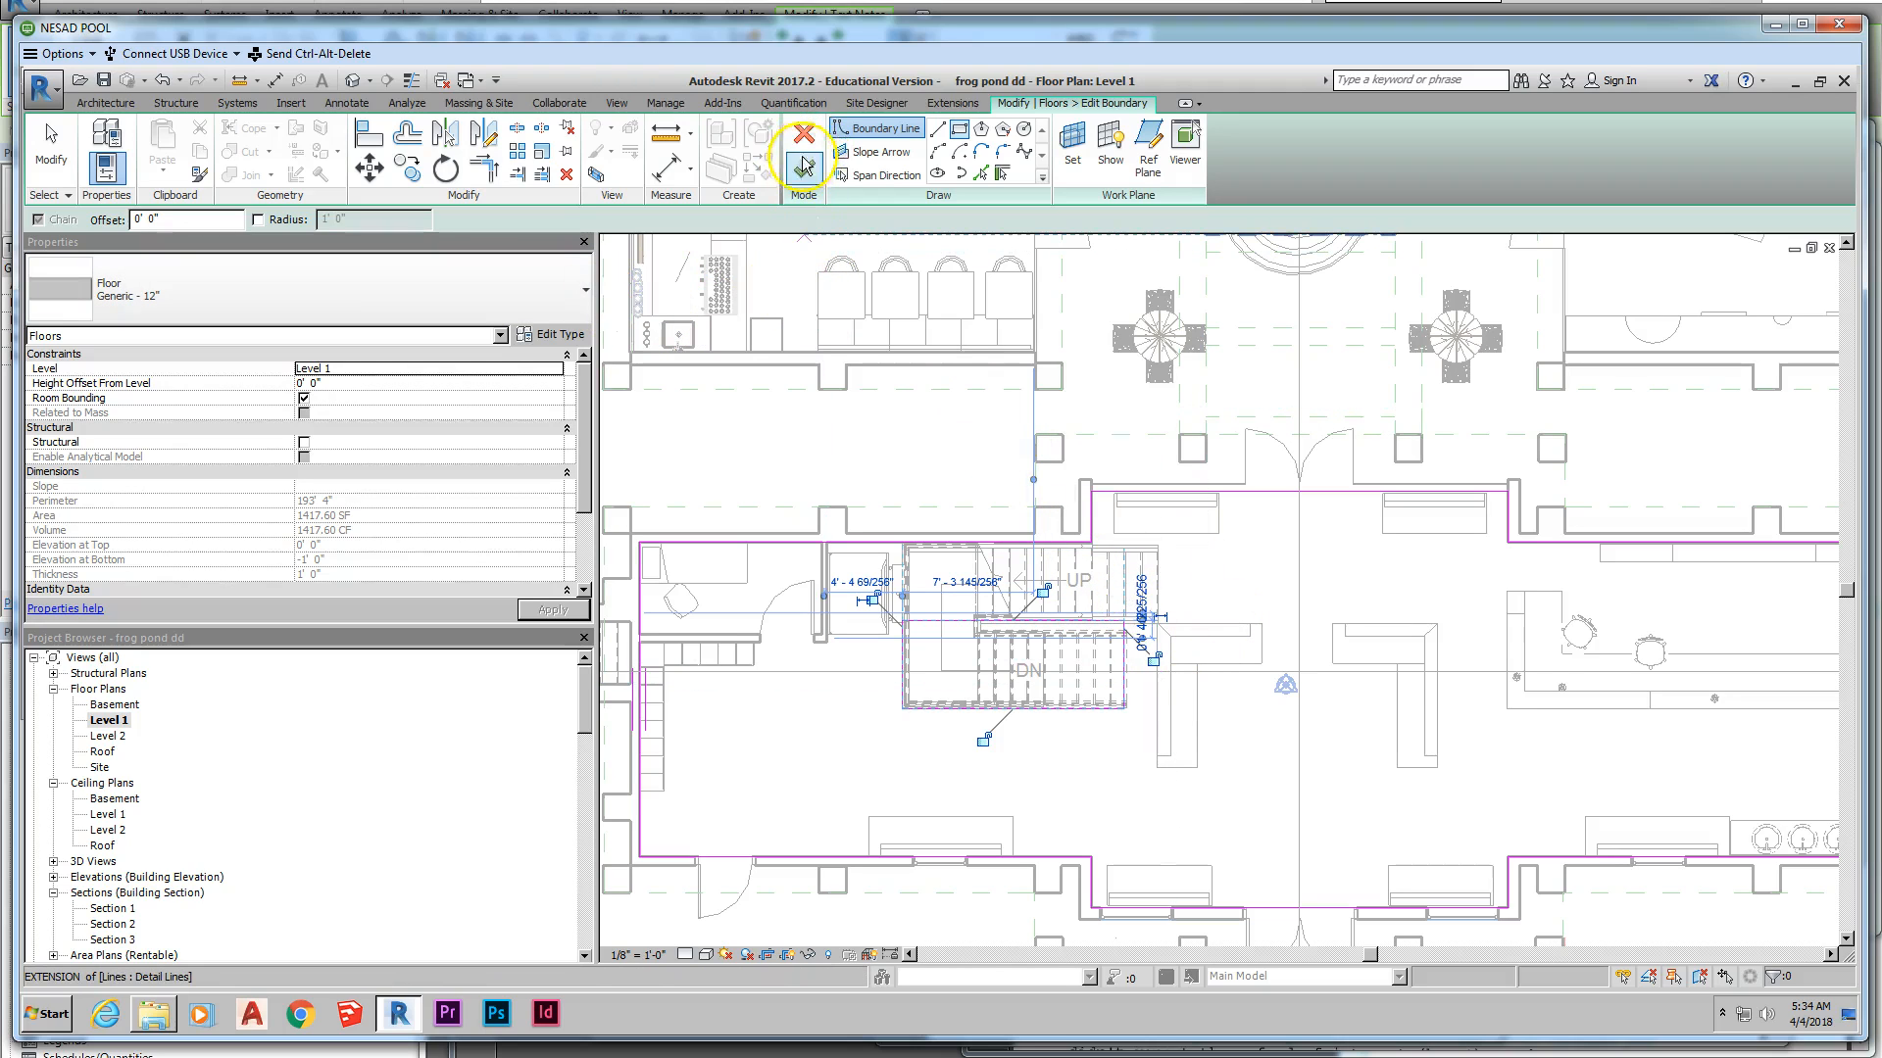
click(958, 129)
click(51, 147)
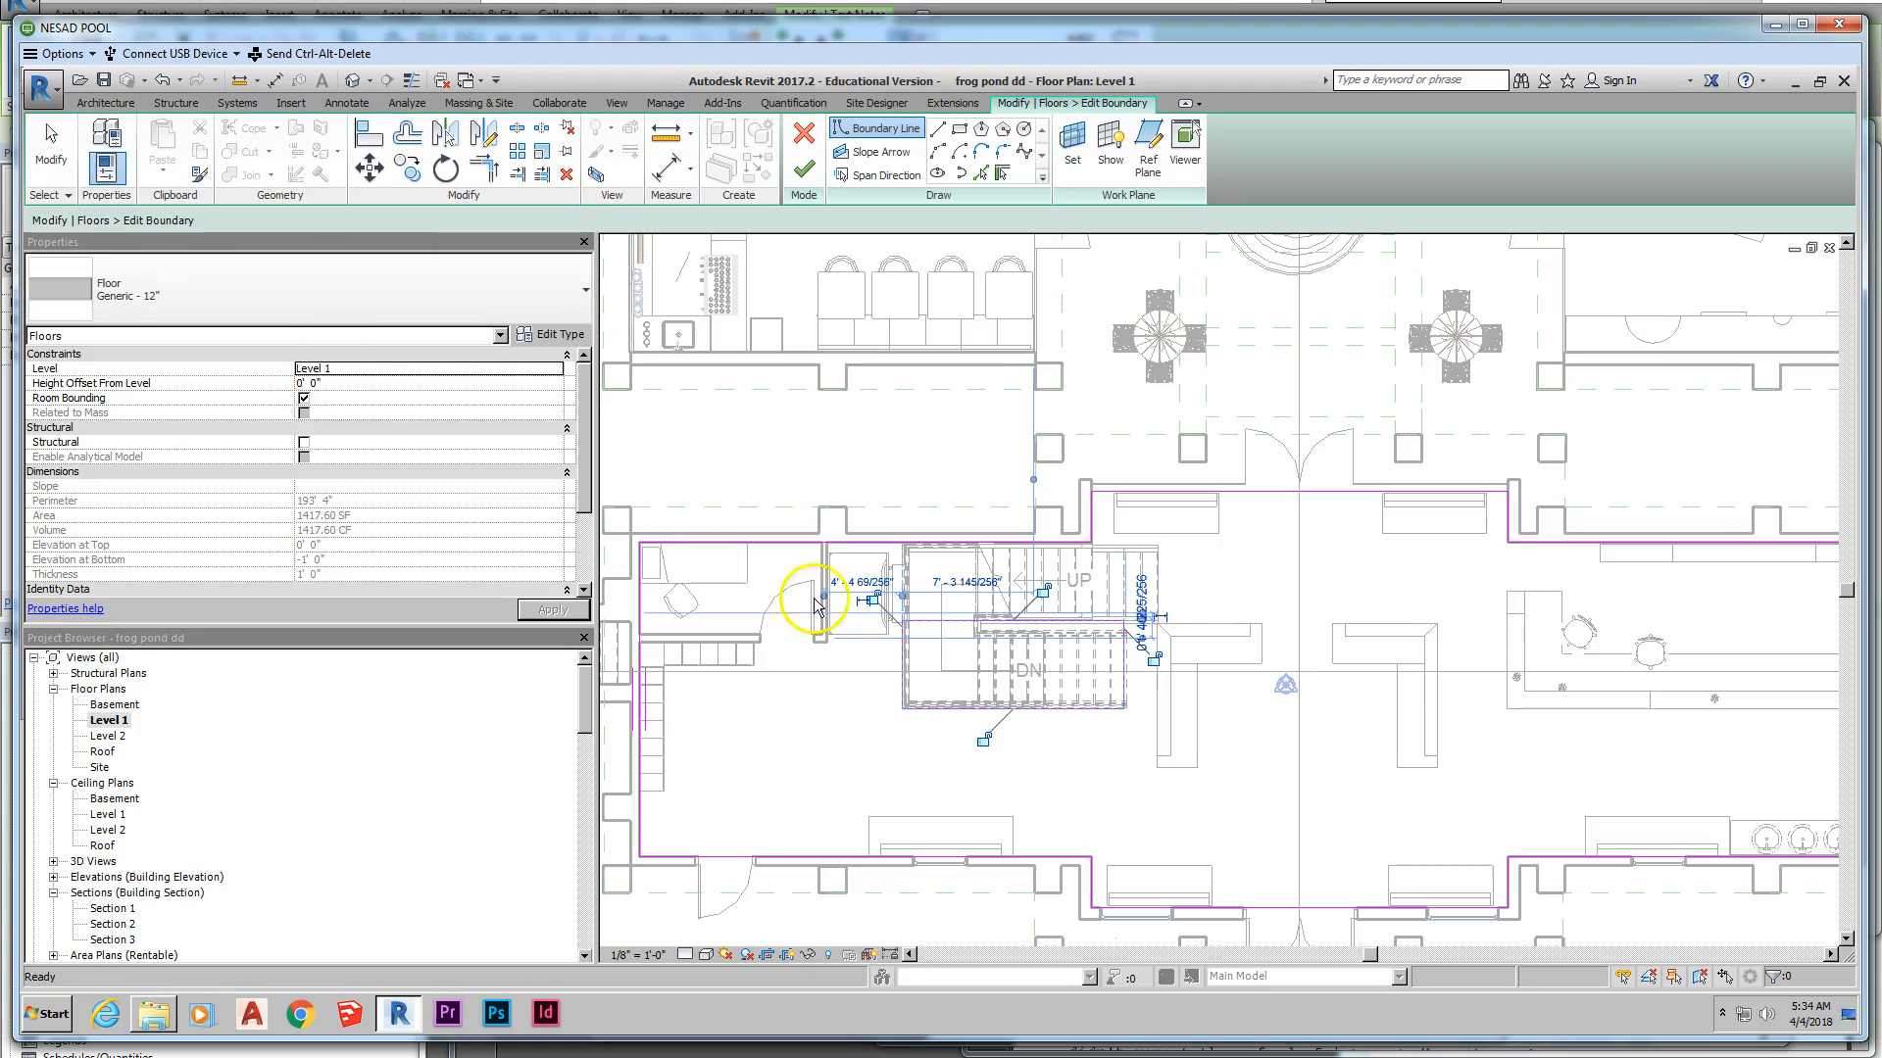
Step: Adjust the stair opening to about 10'-6" by 9'-0", extending it across the UP run and shortening its open end
click(1127, 661)
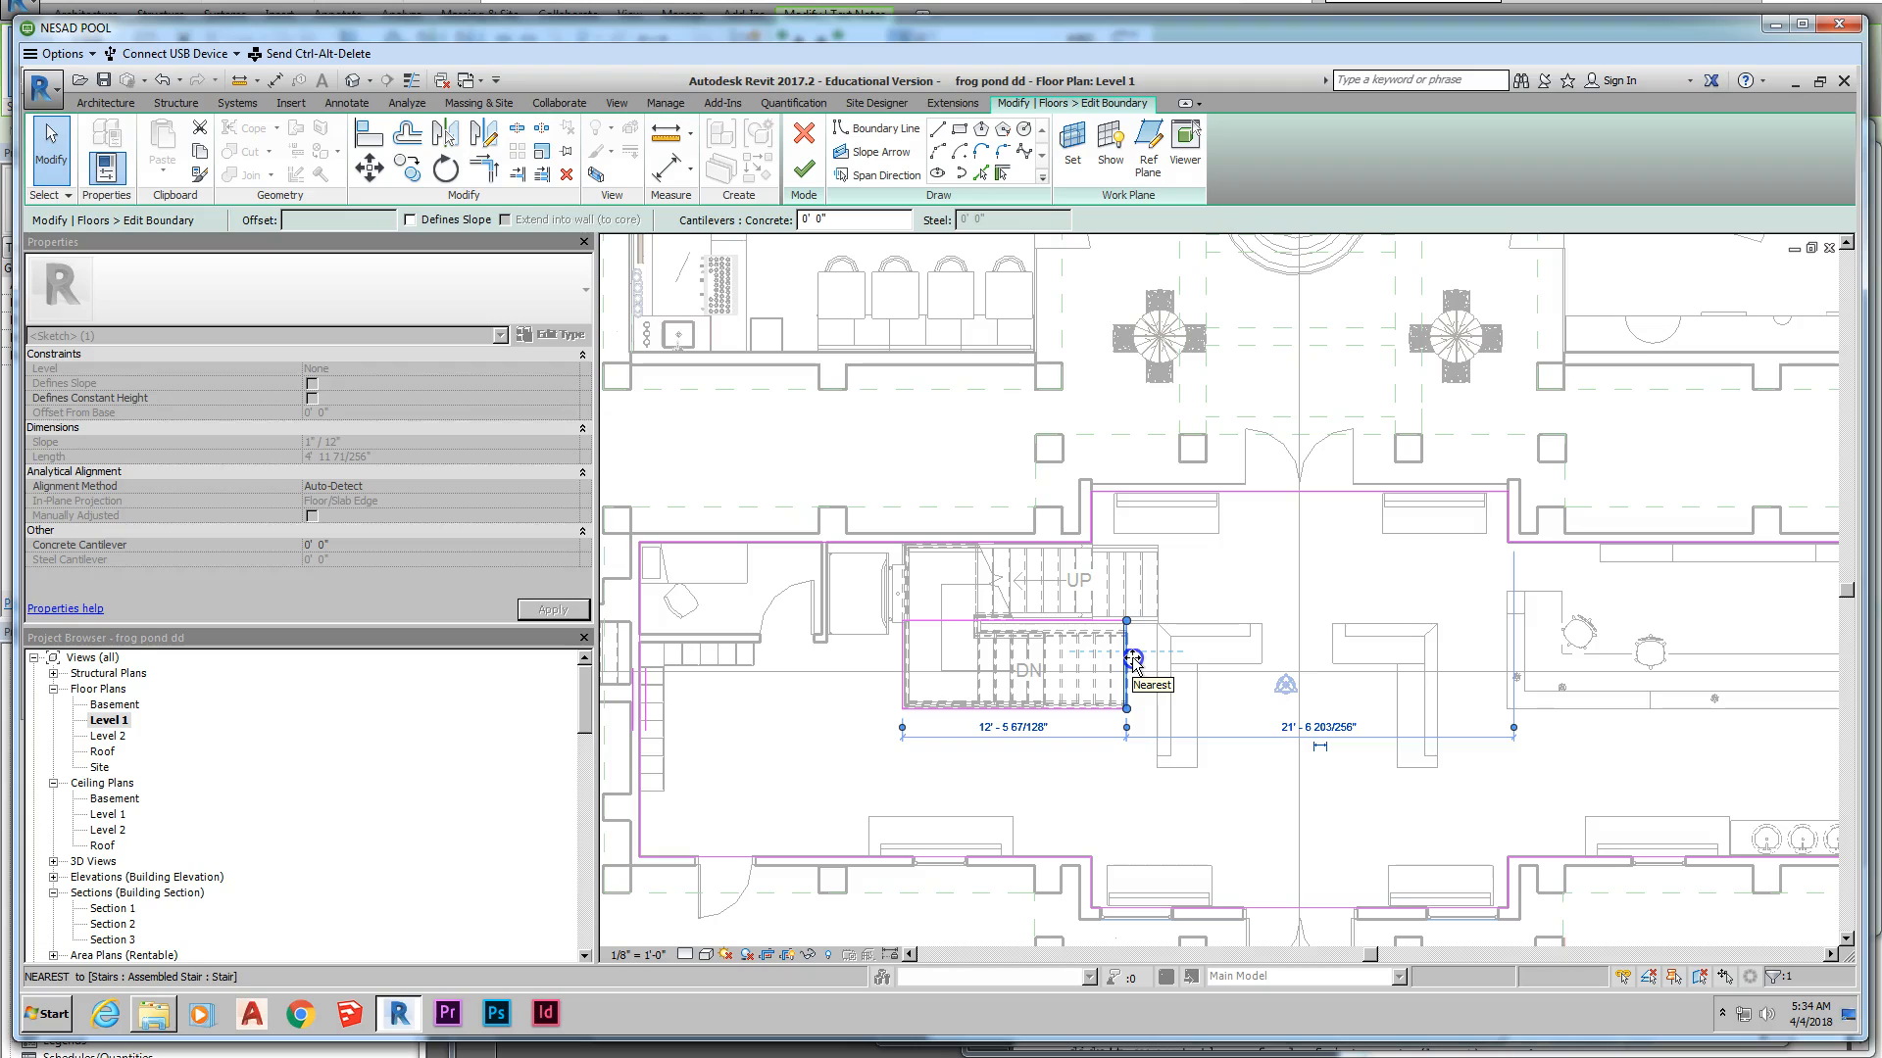
drag(1132, 659, 1136, 662)
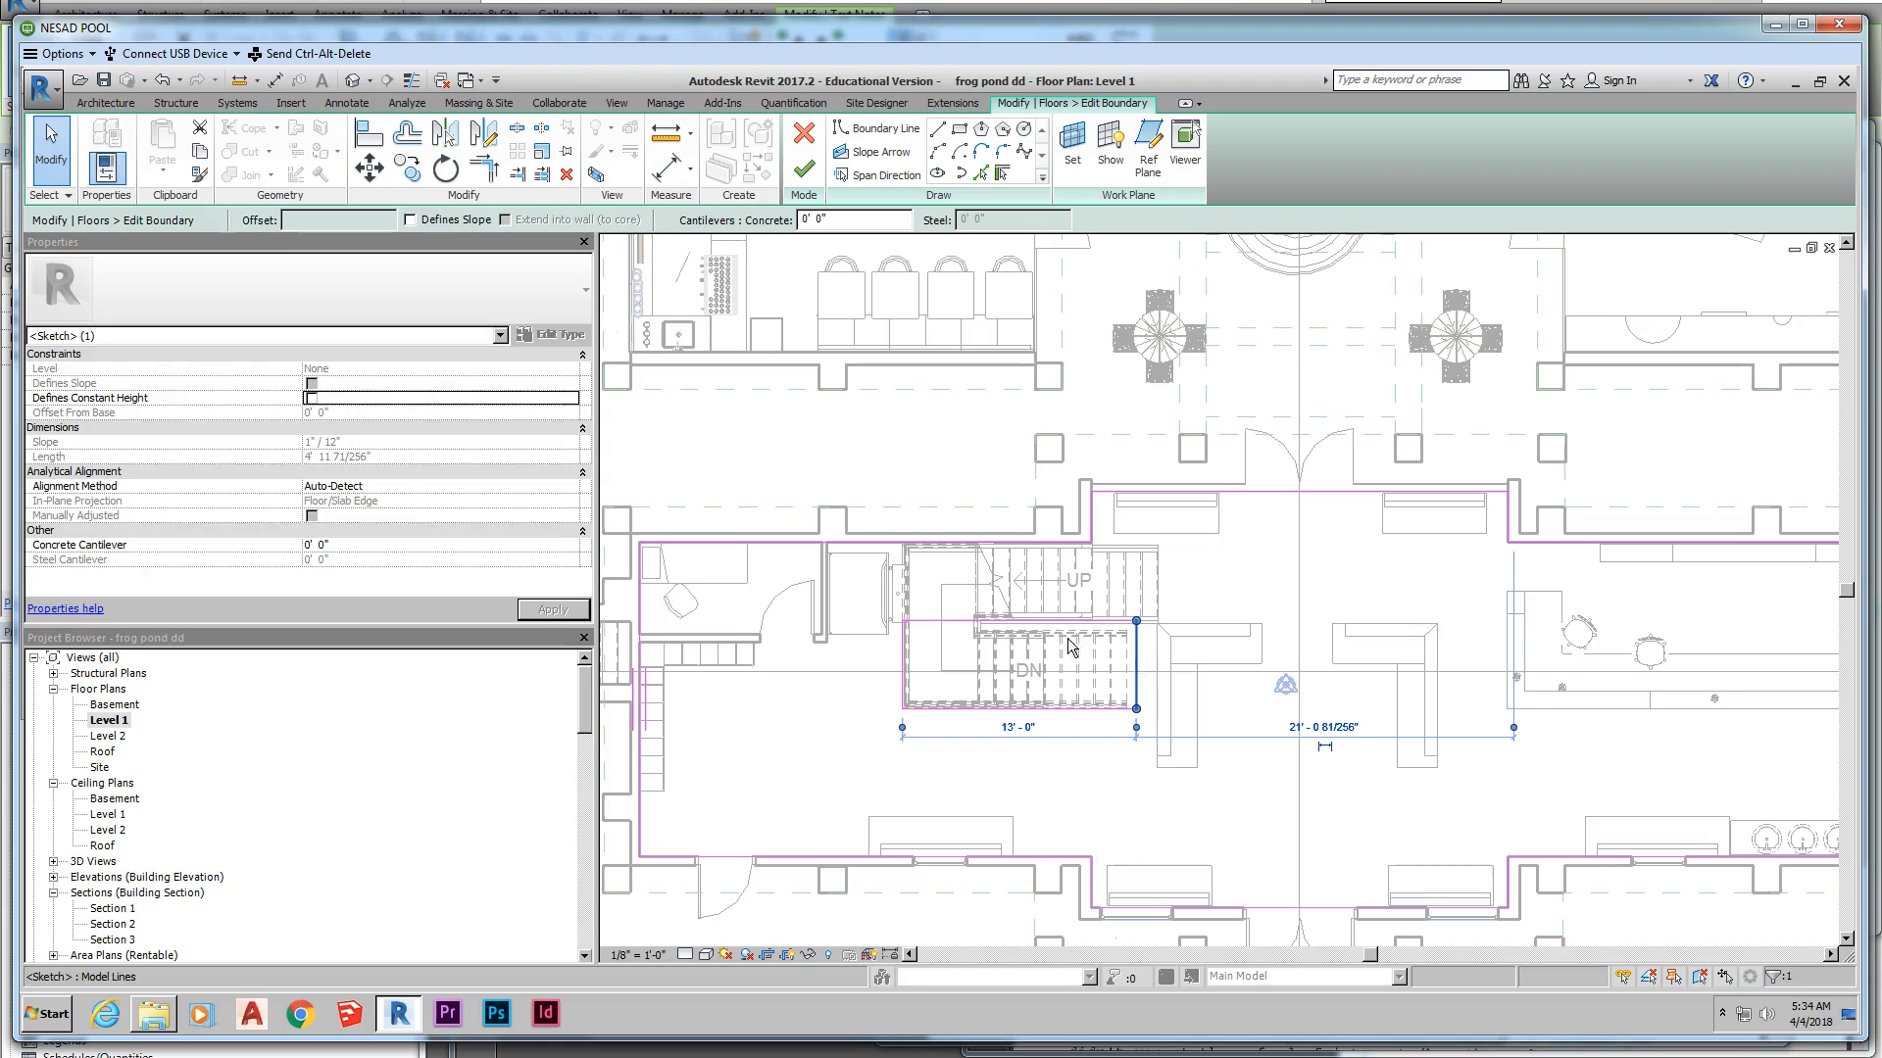
drag(945, 628, 967, 555)
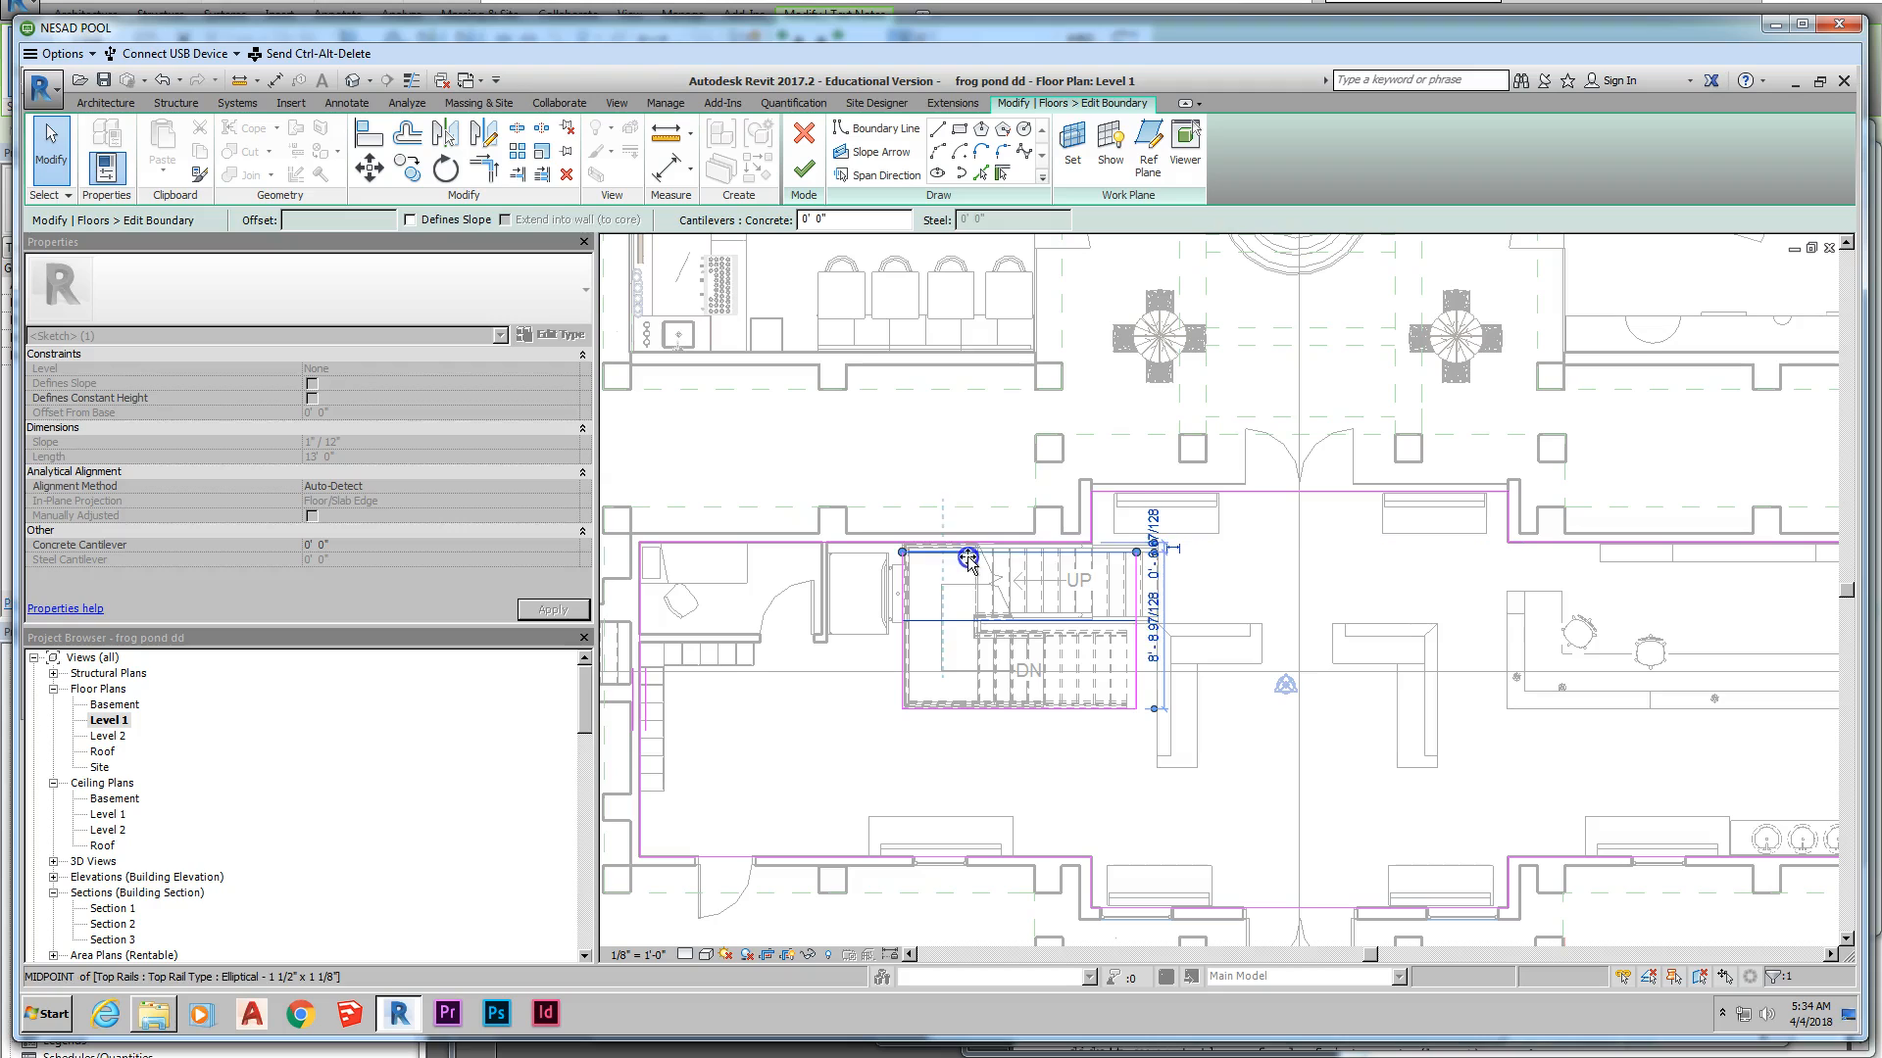
click(1228, 773)
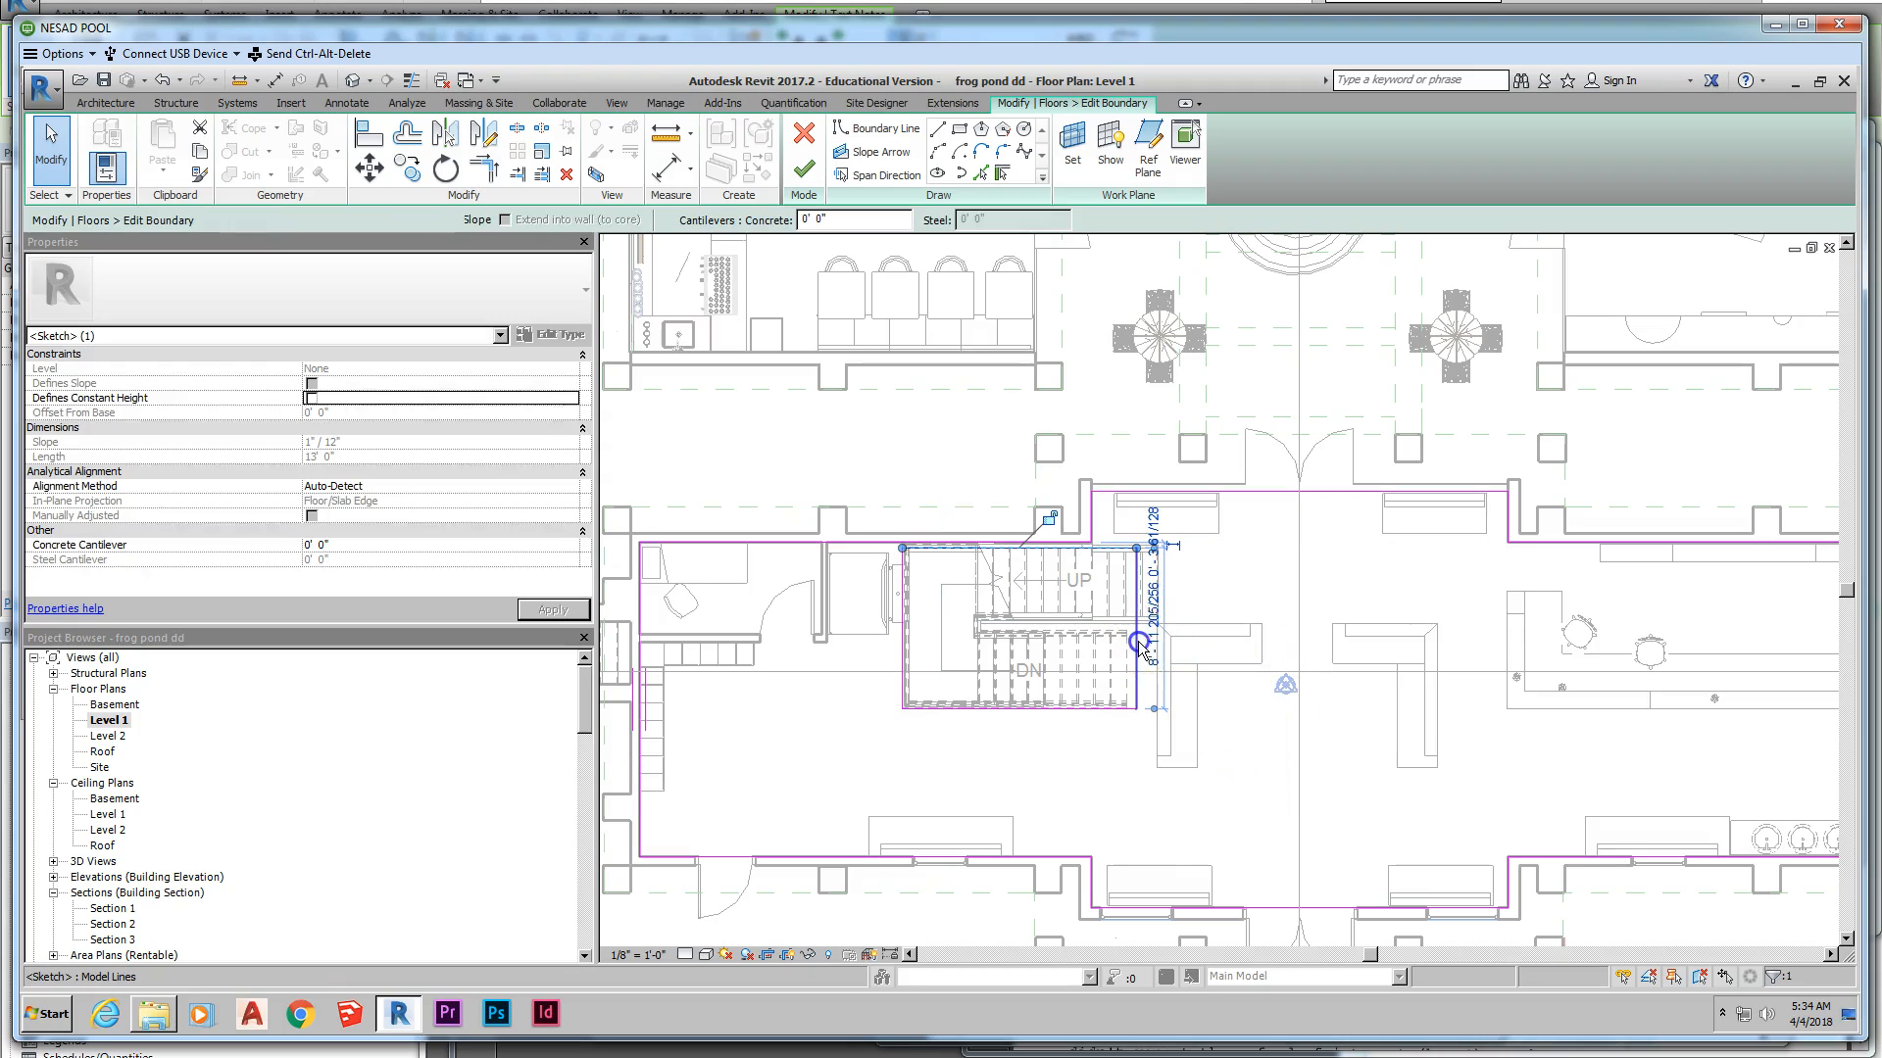
mouse_move(1140, 649)
mouse_down()
mouse_move(1055, 639)
mouse_move(1098, 647)
mouse_move(1094, 763)
mouse_up()
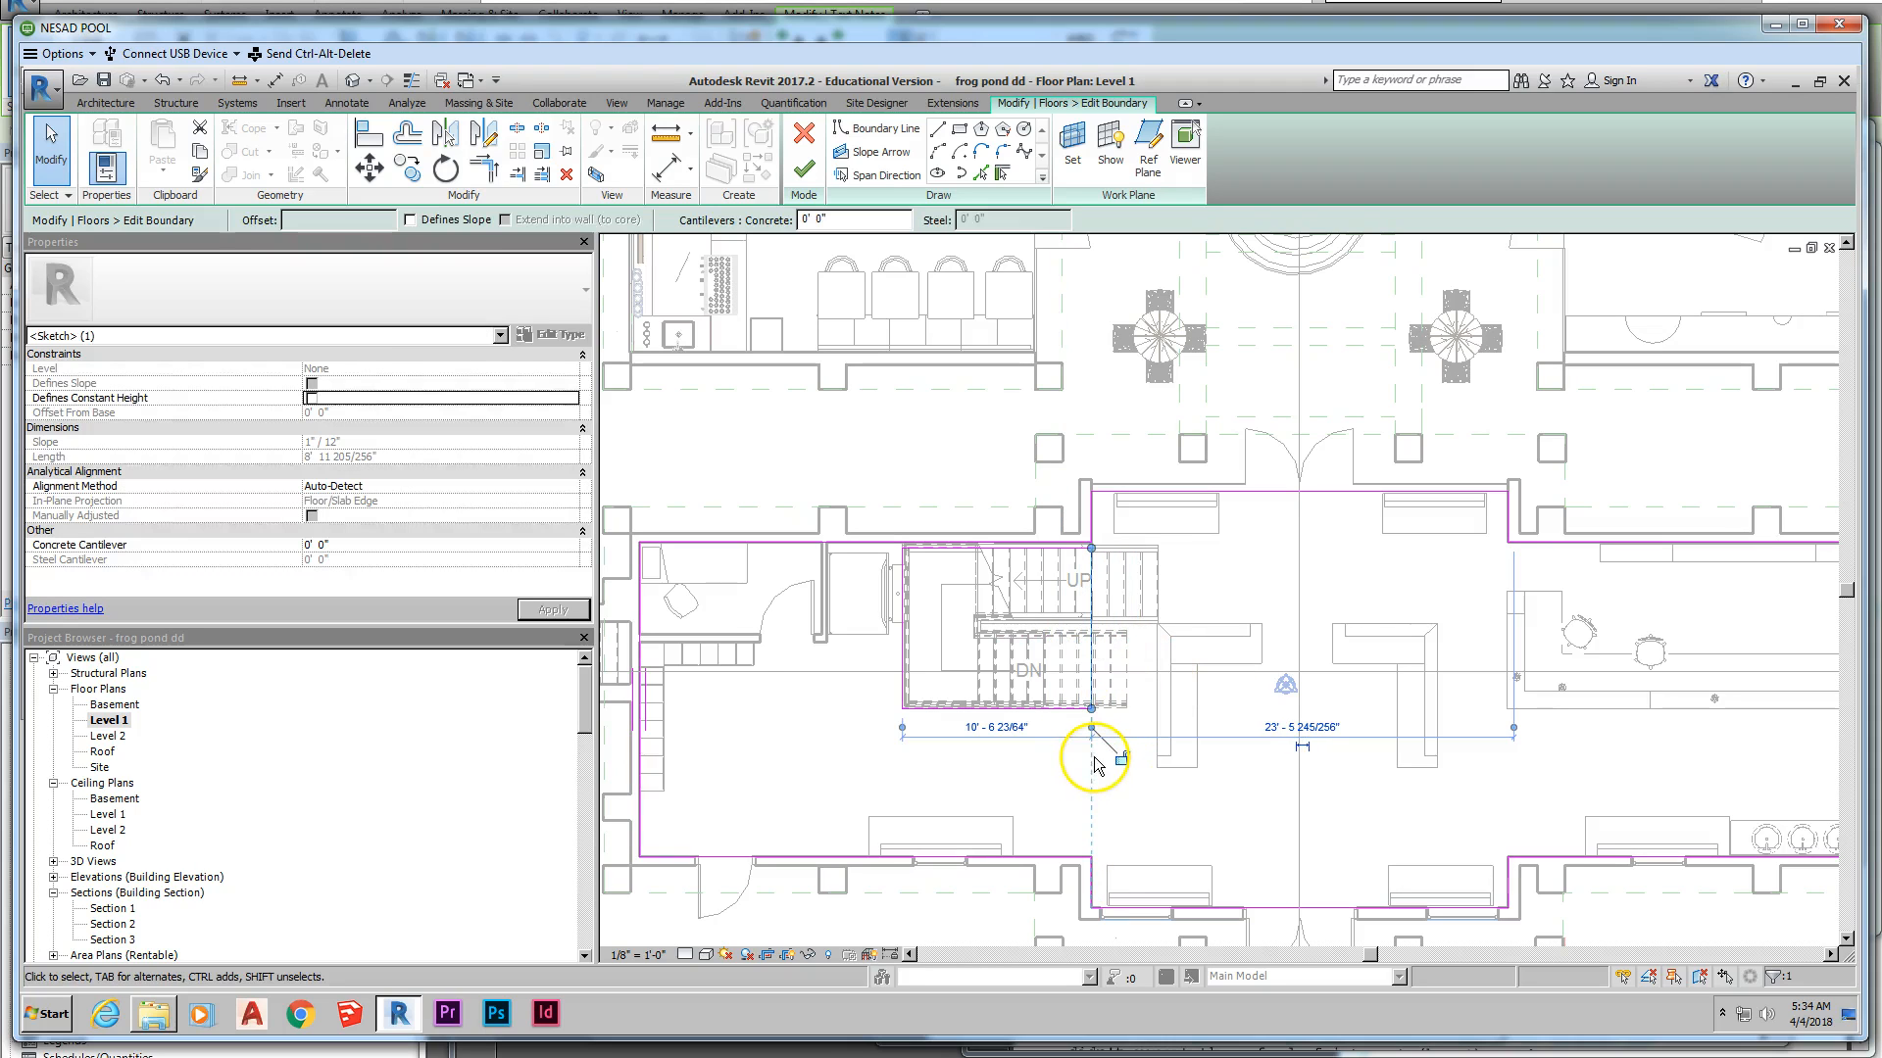
Step: Copy the four connected boundary lines of the stair opening to the clipboard, then clear the selection
click(1015, 750)
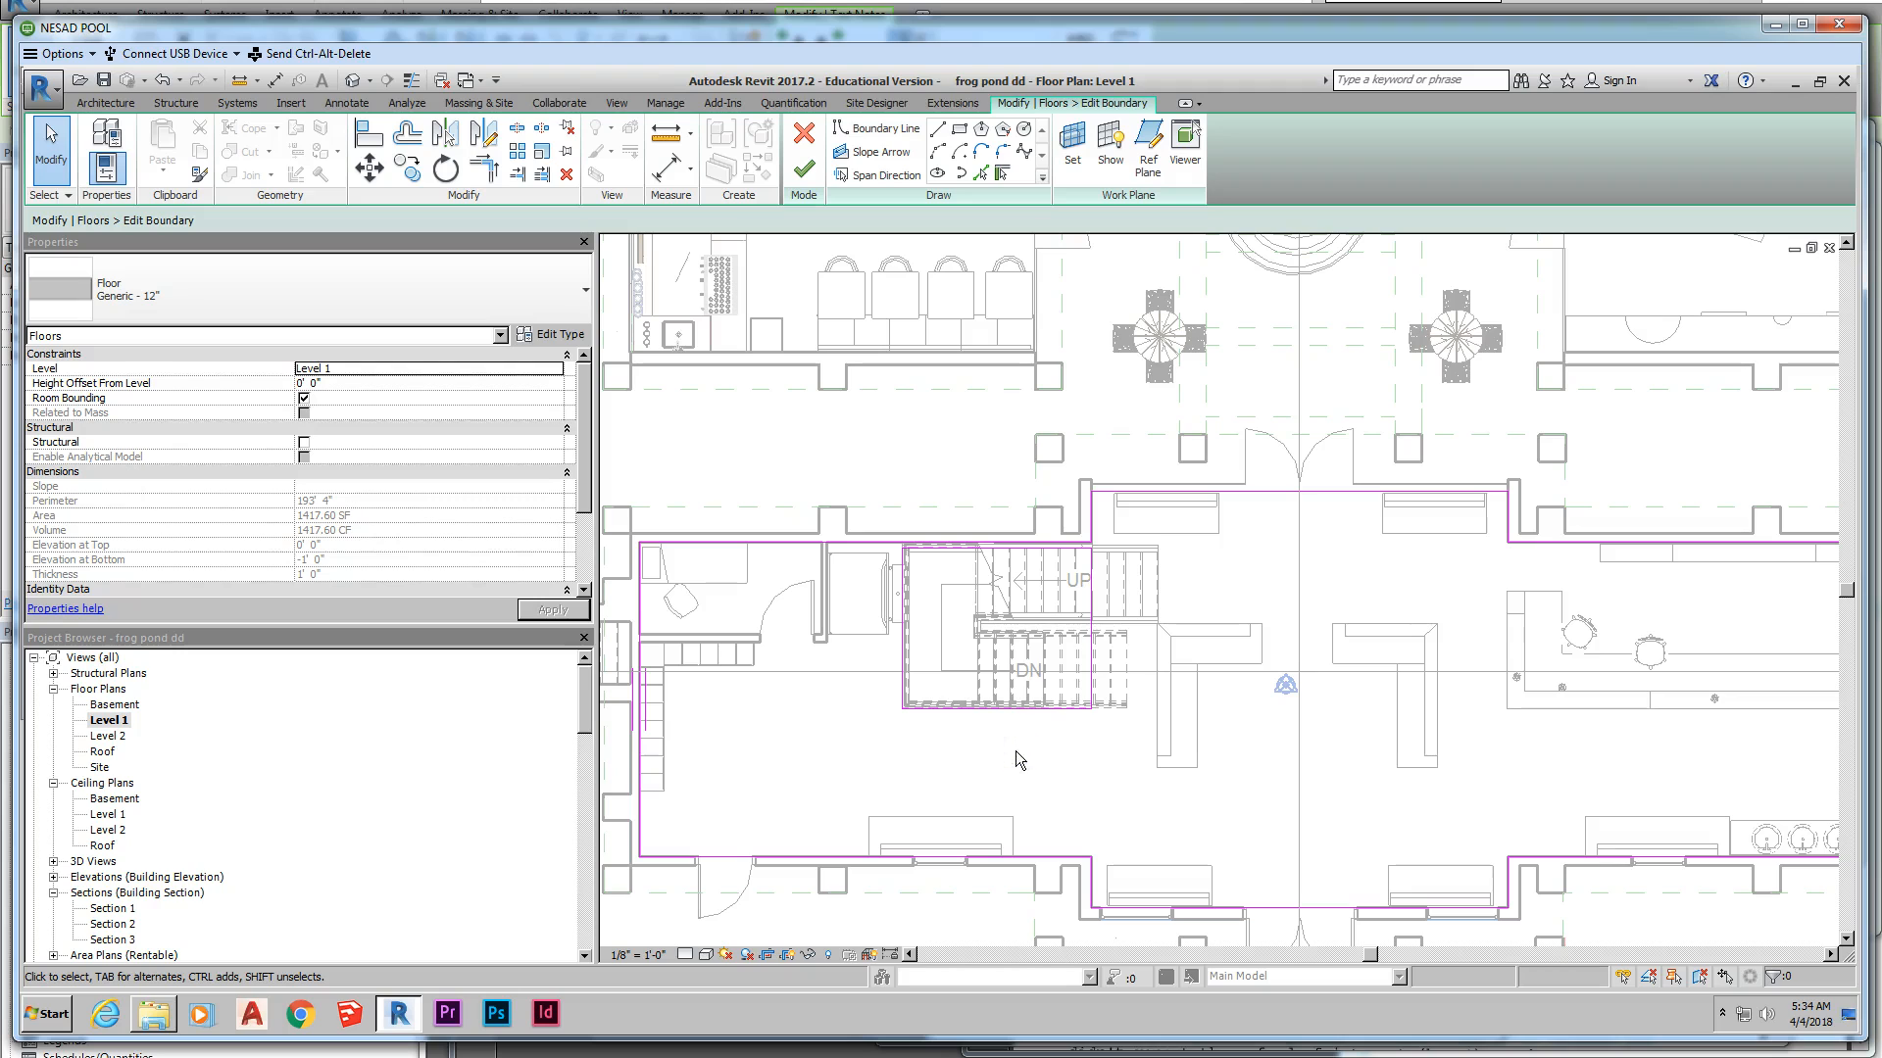
key(Tab)
click(1054, 714)
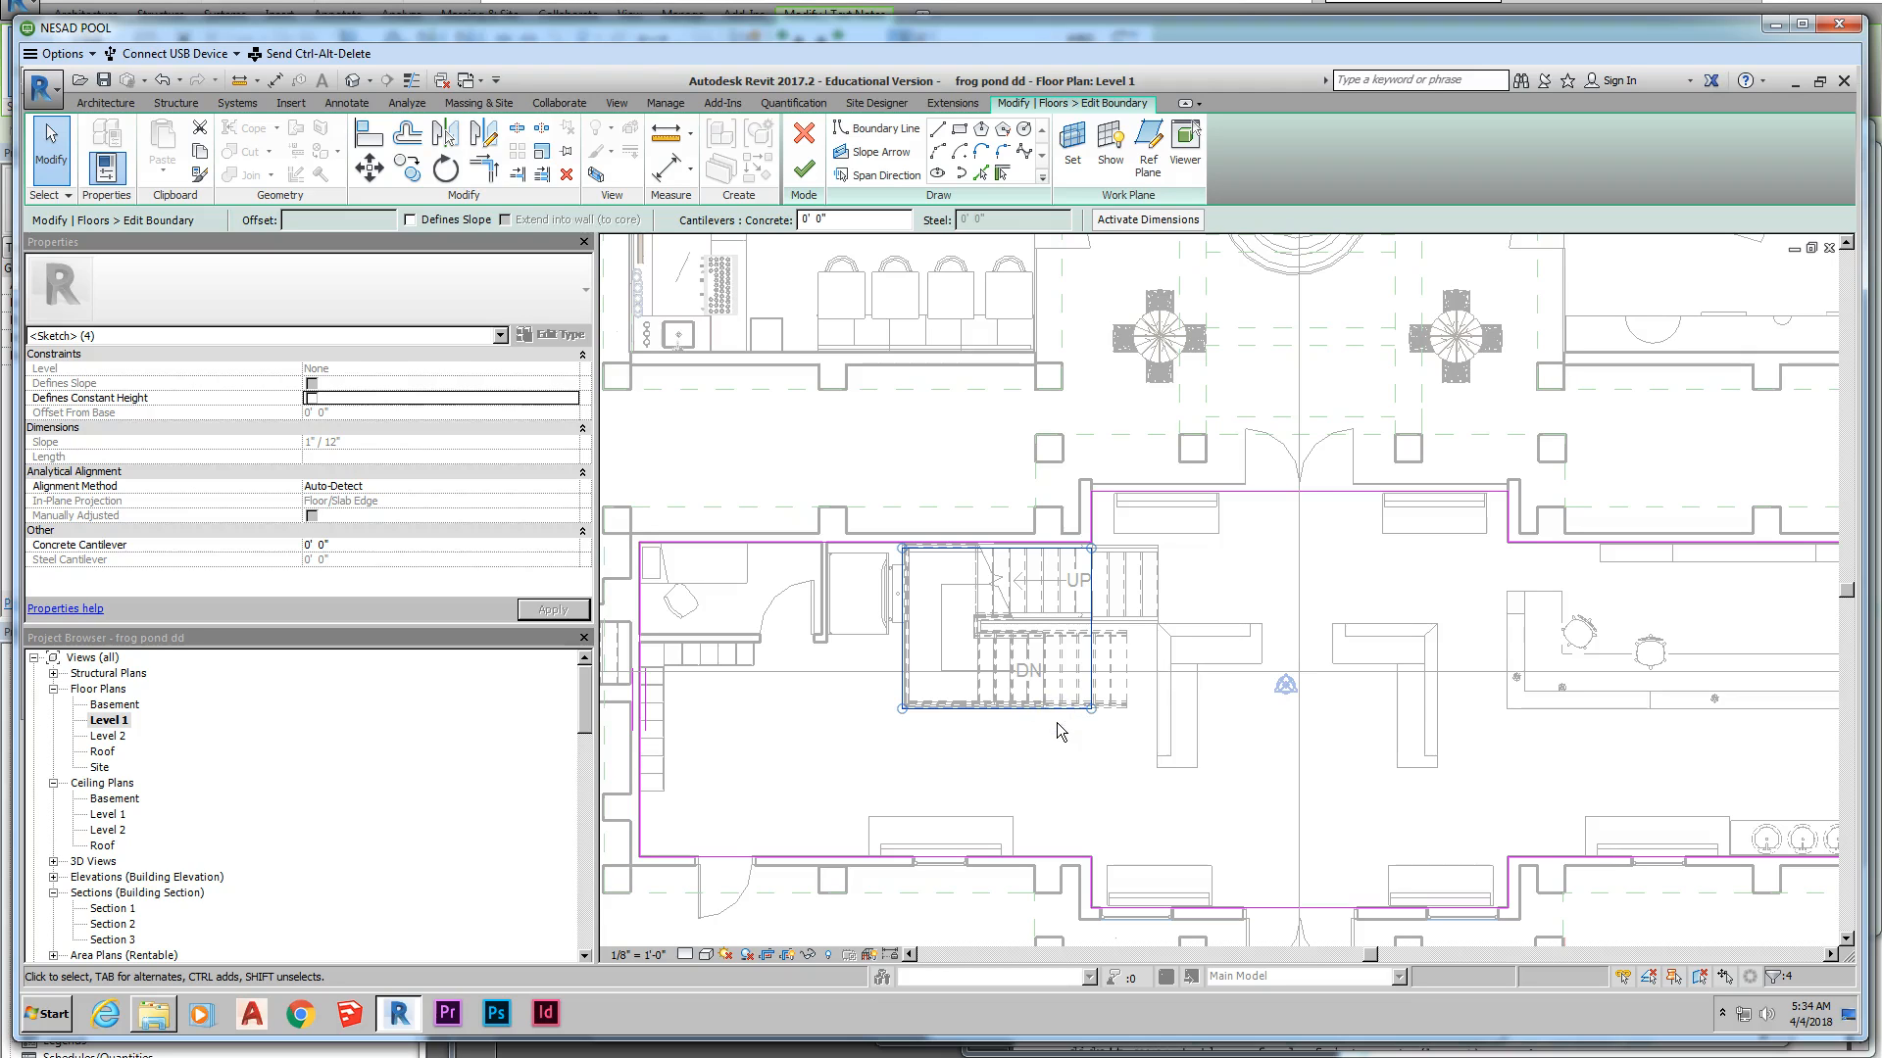
click(1045, 749)
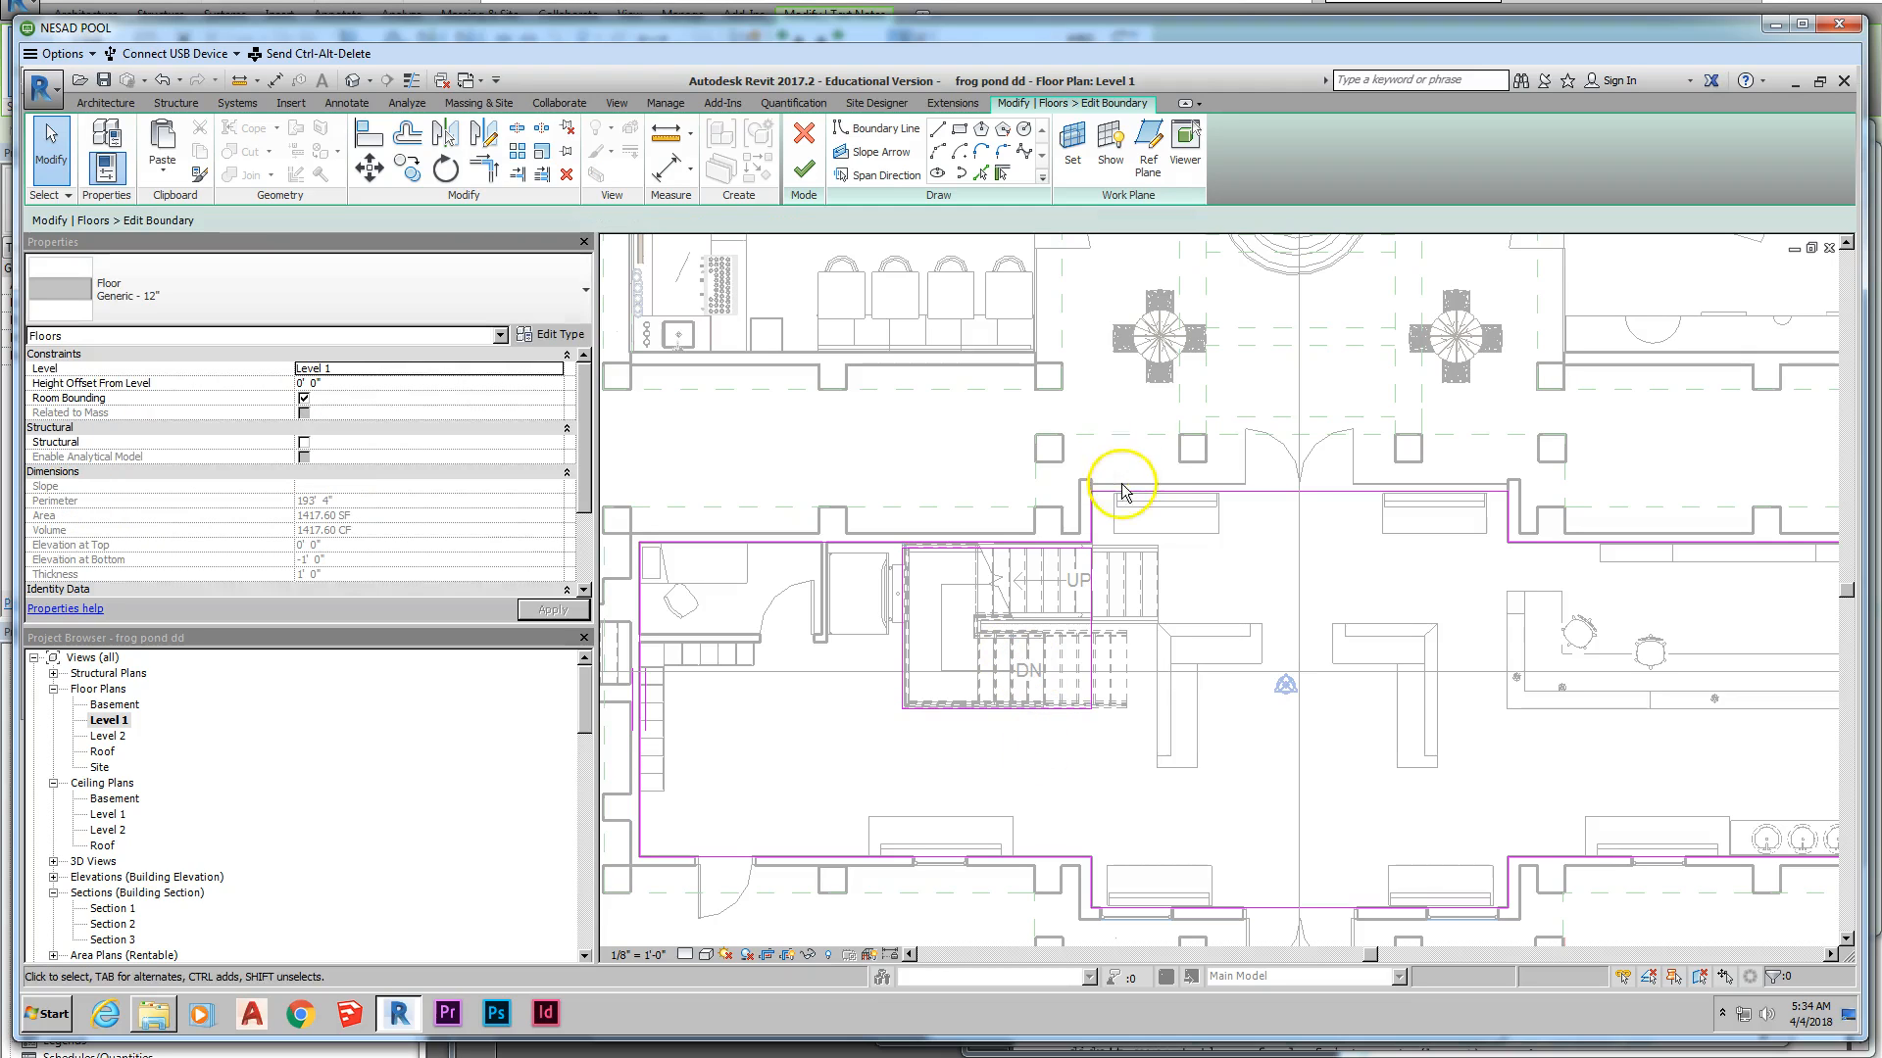
Step: Finish the Level 1 floor boundary edit, declining to attach walls to the floor's bottom
scroll(951, 556, up, 4)
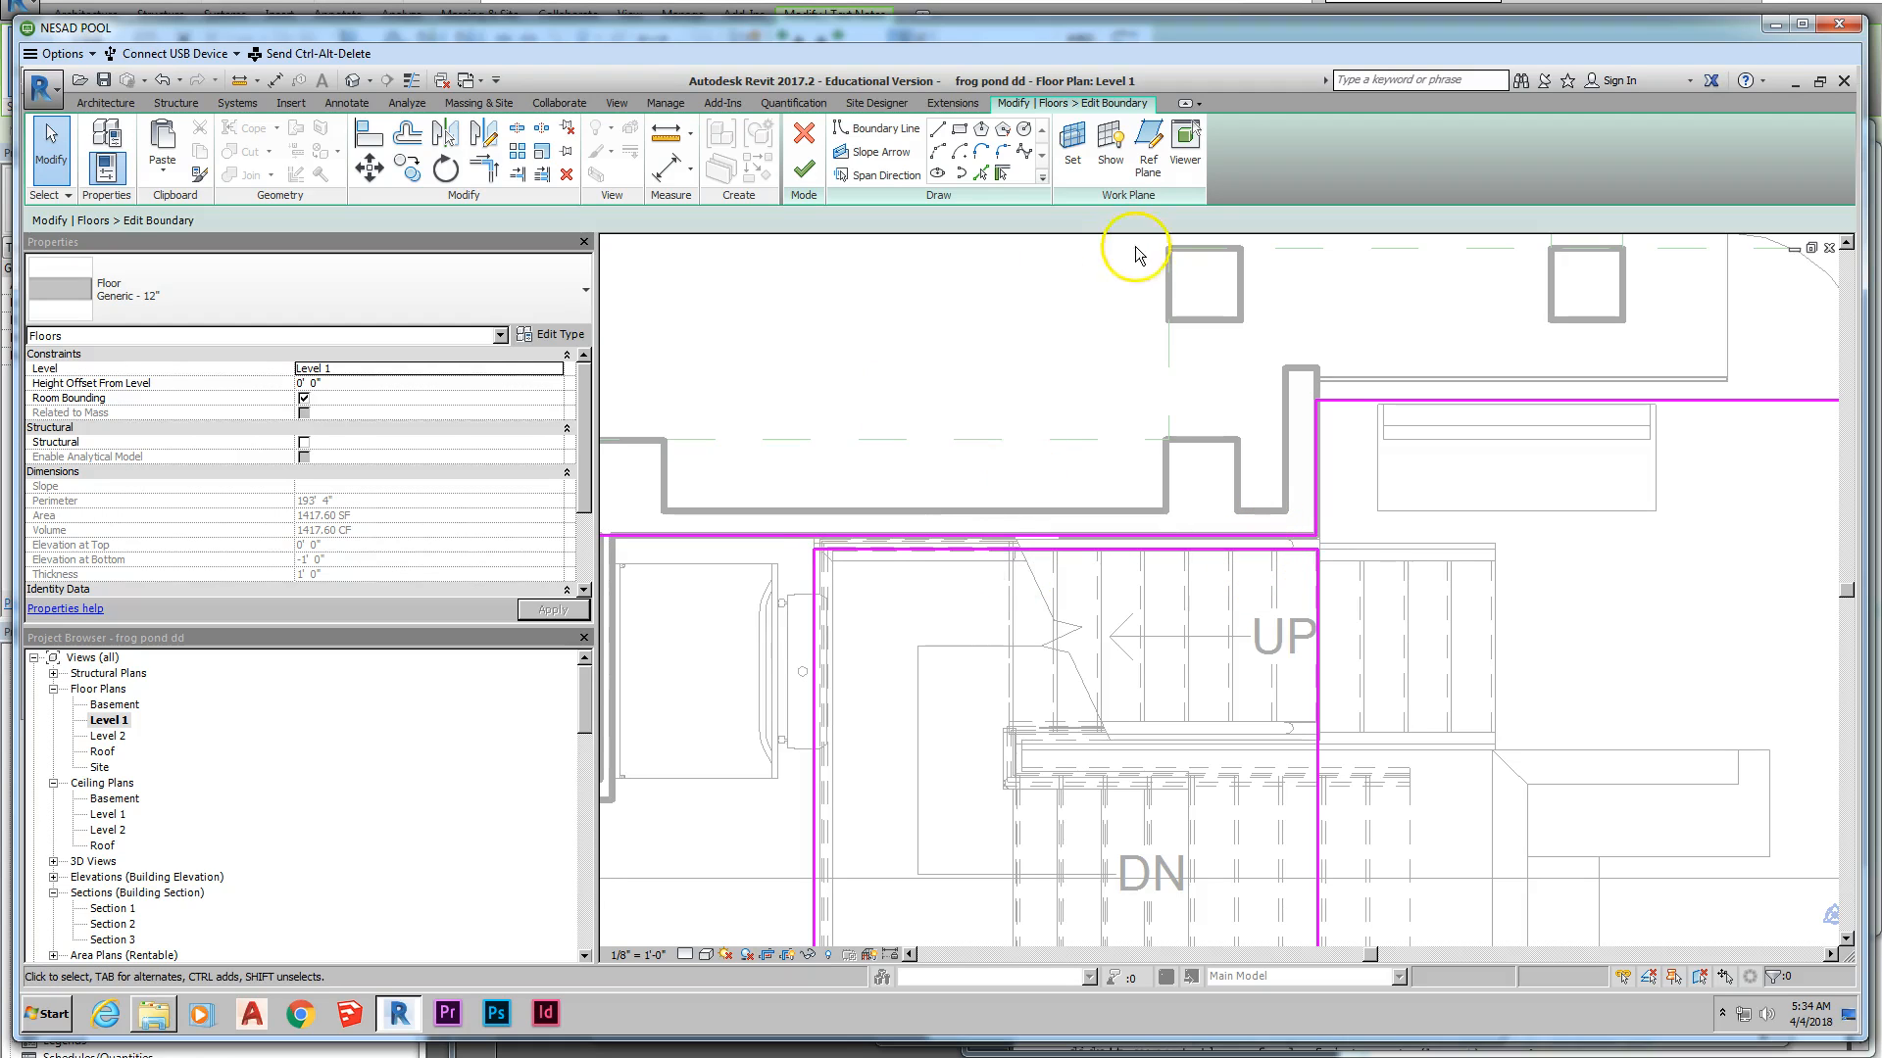
scroll(1045, 556, down, 1)
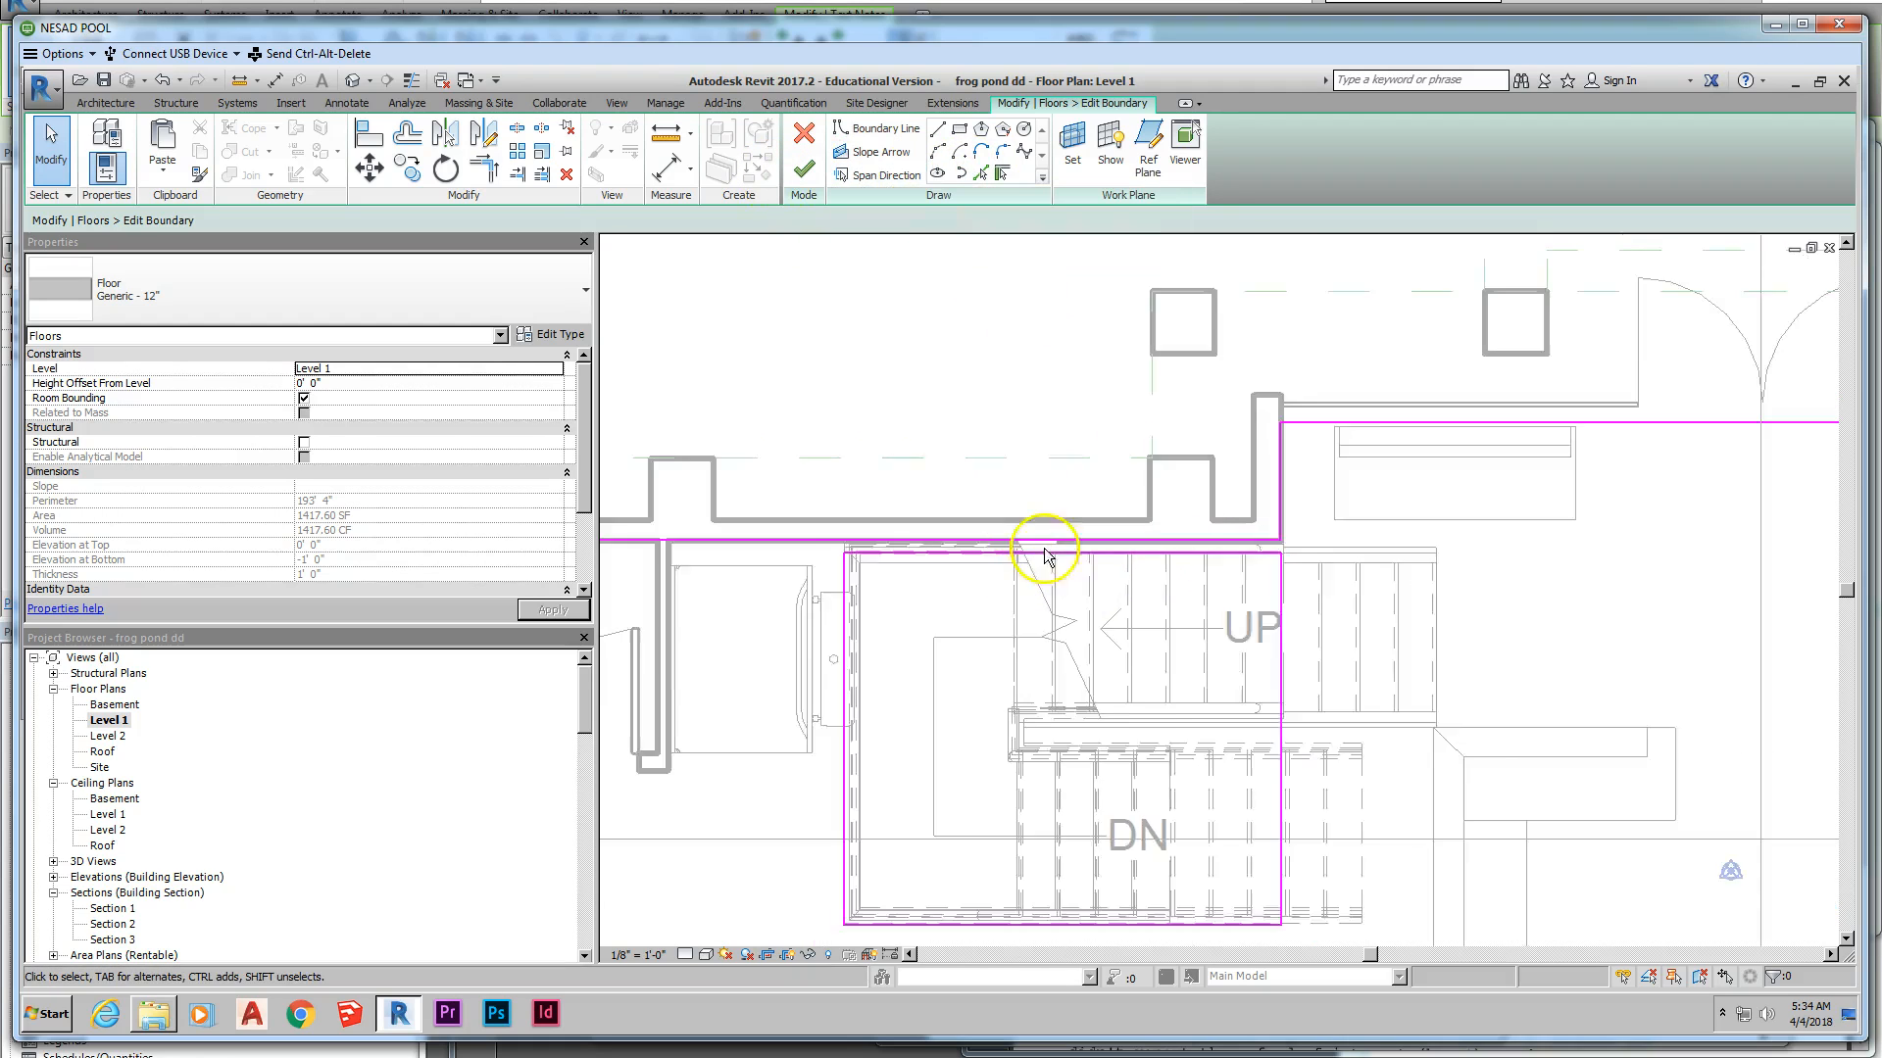
scroll(1044, 556, down, 2)
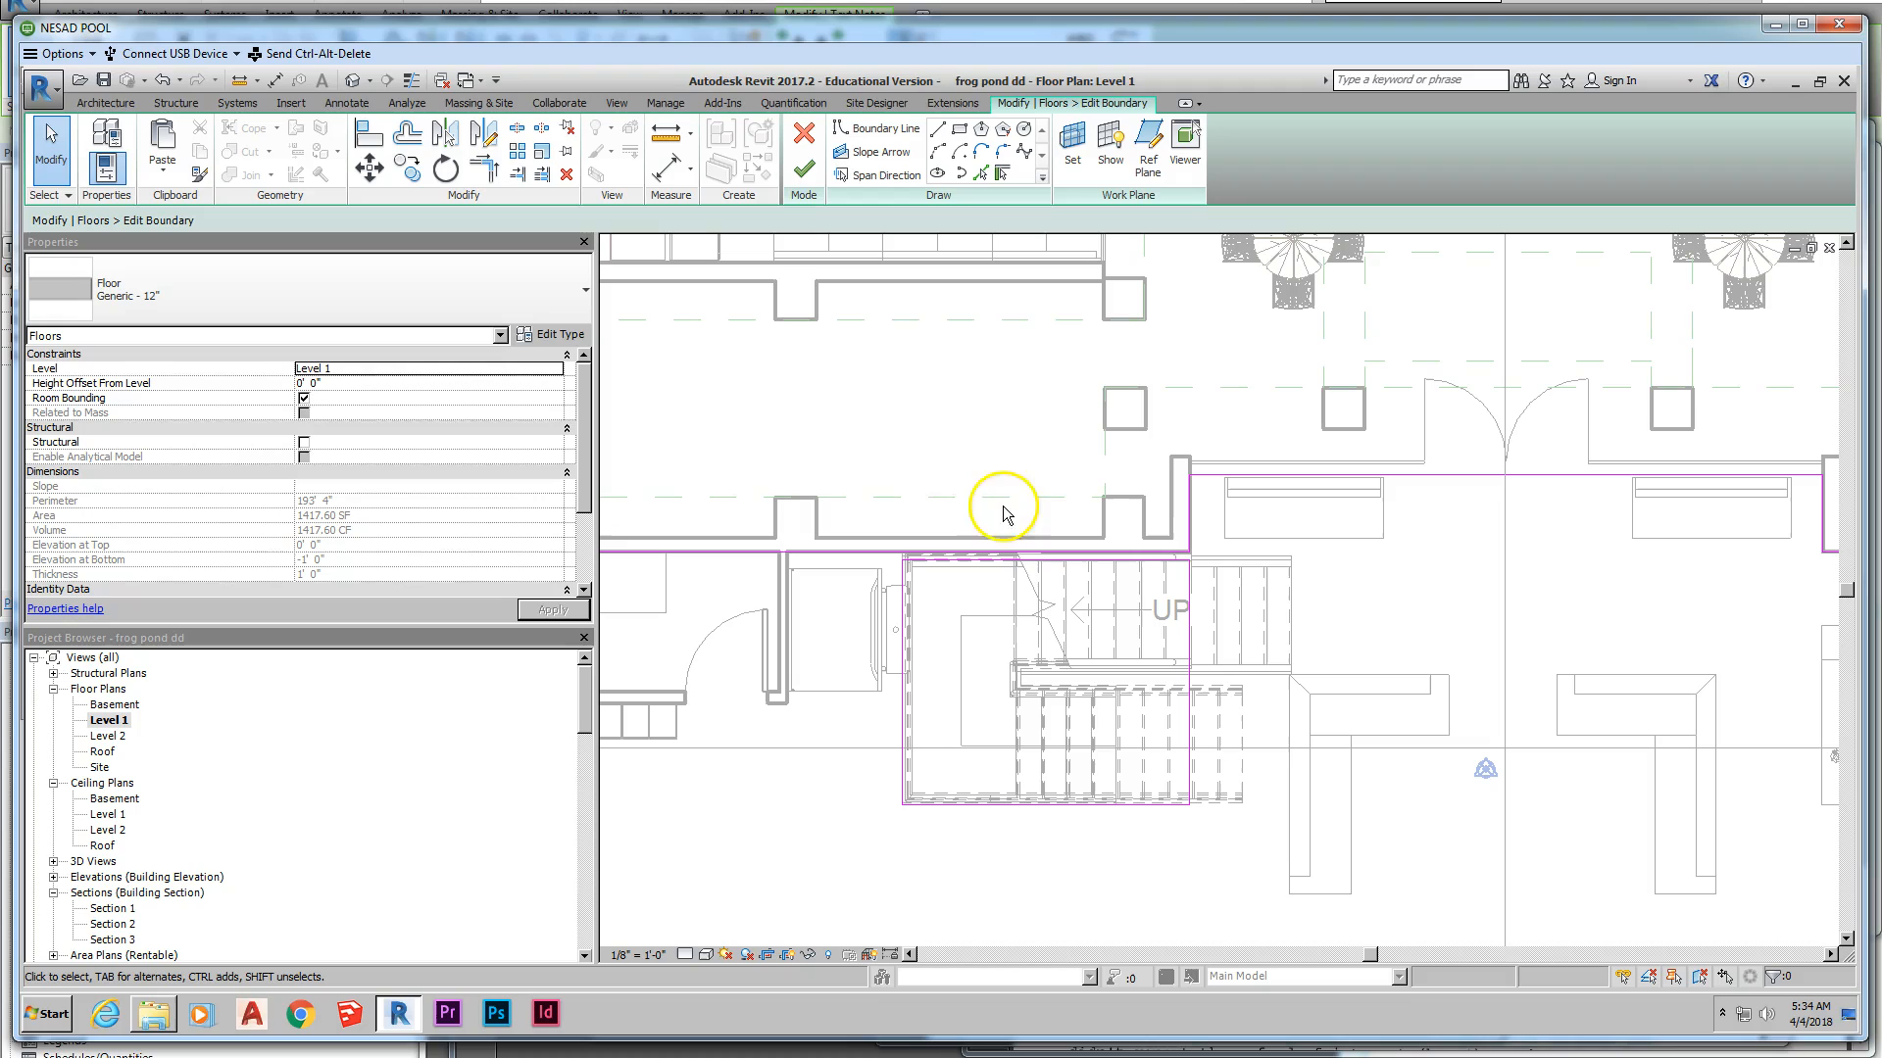
click(806, 173)
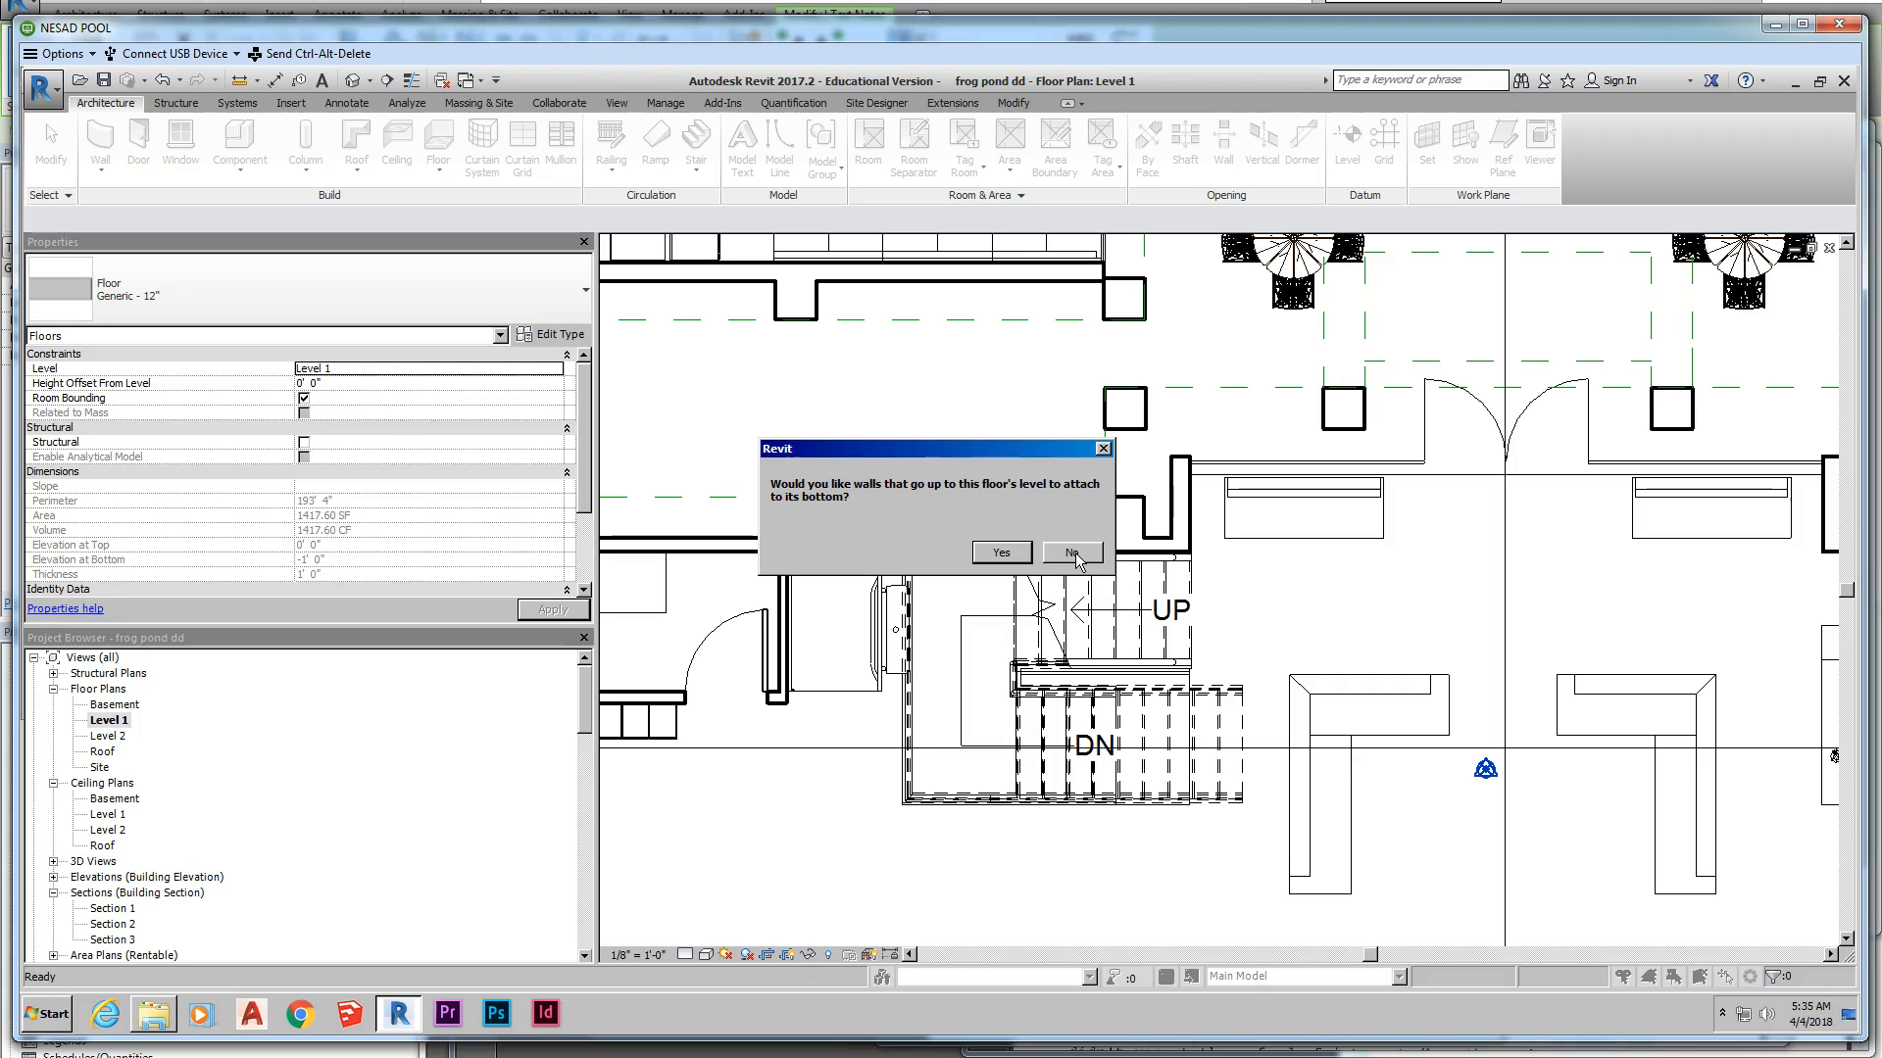
click(1073, 552)
scroll(1078, 519, down, 5)
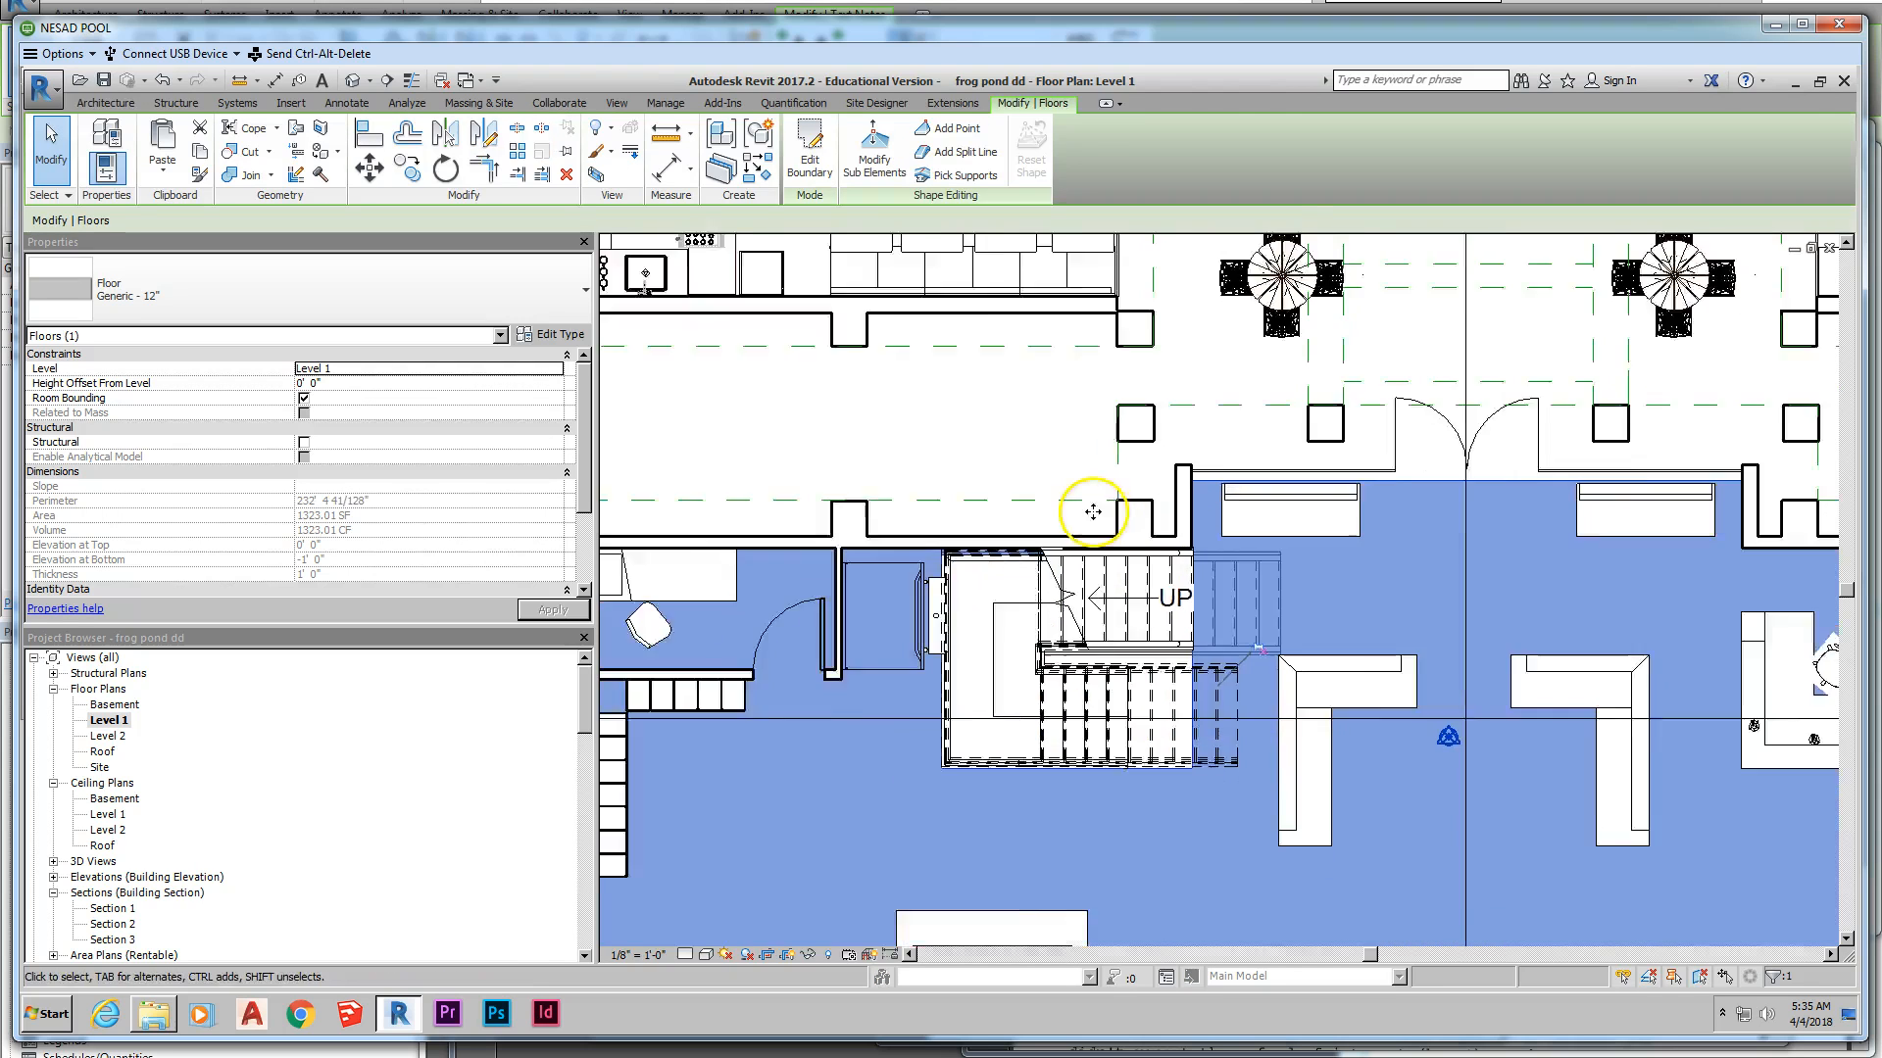
Step: Open the Level 2 floor plan and edit the boundary of its Wood Joist 10" - Wood Finish floor
double_click(107, 736)
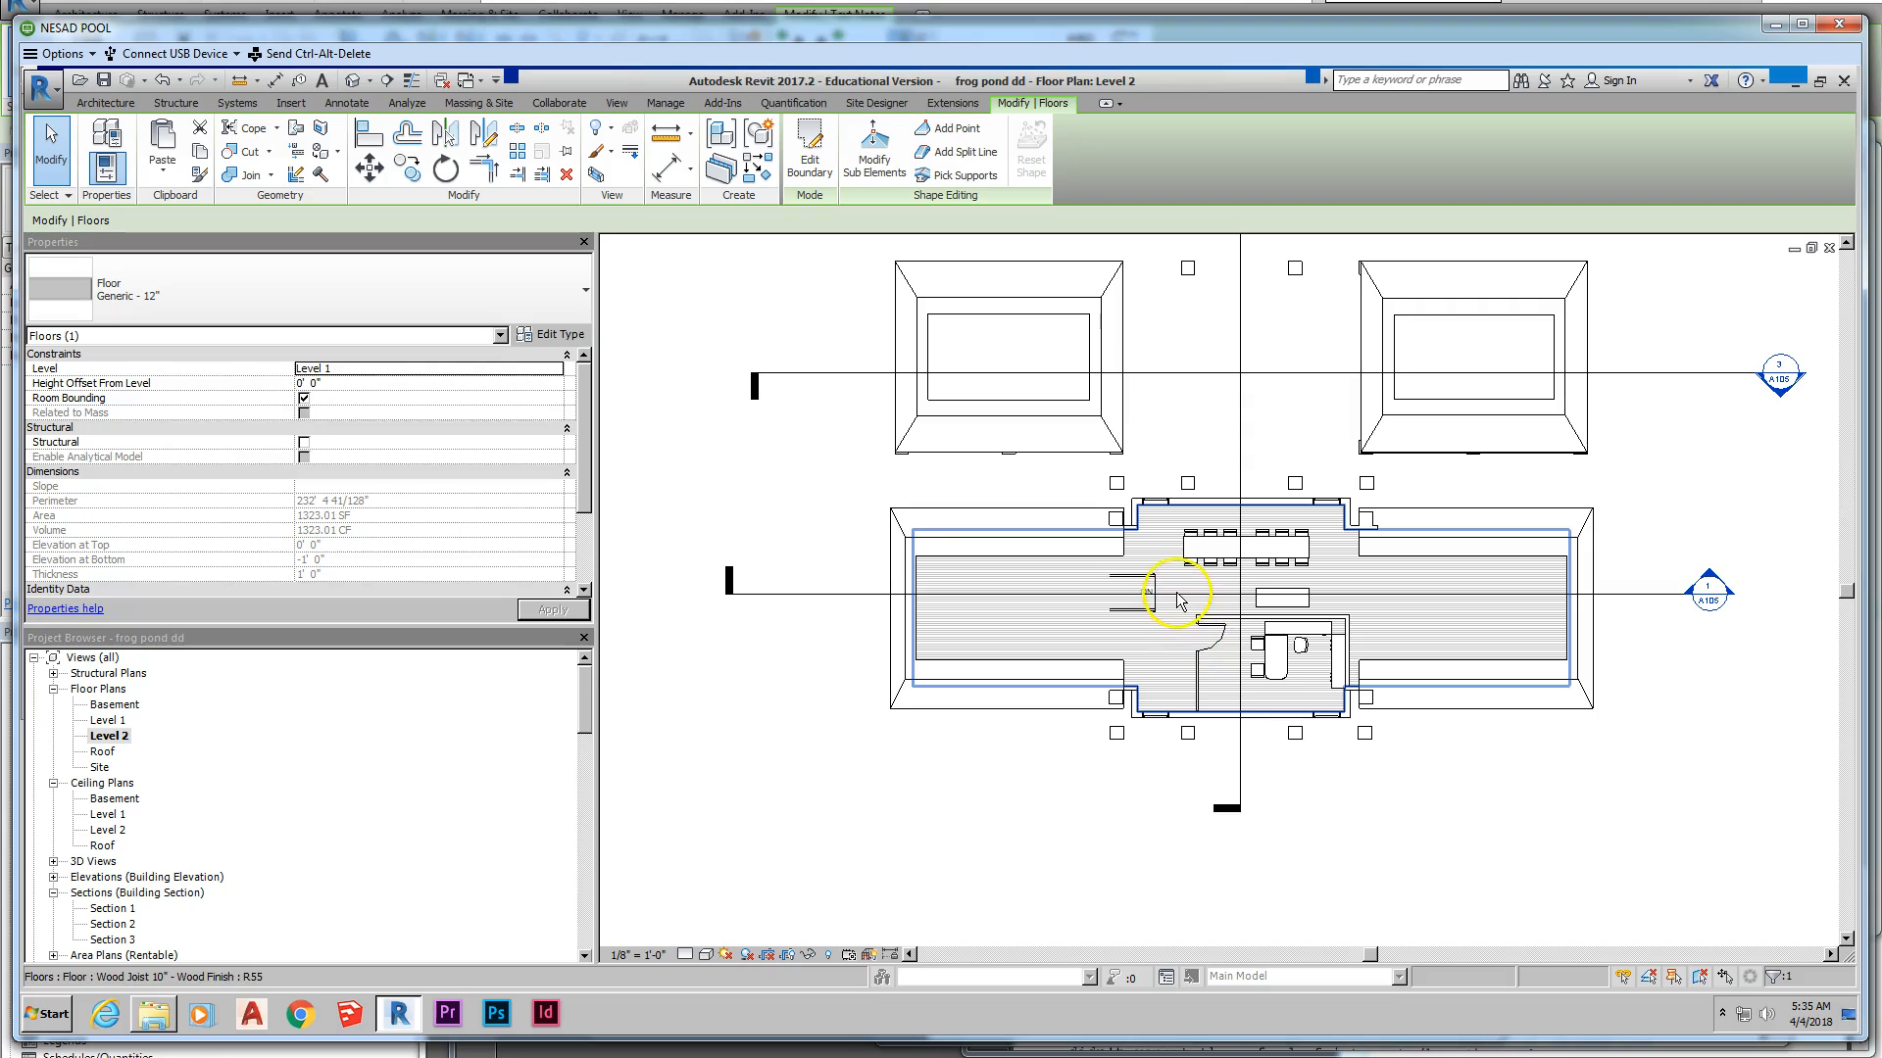
click(1177, 602)
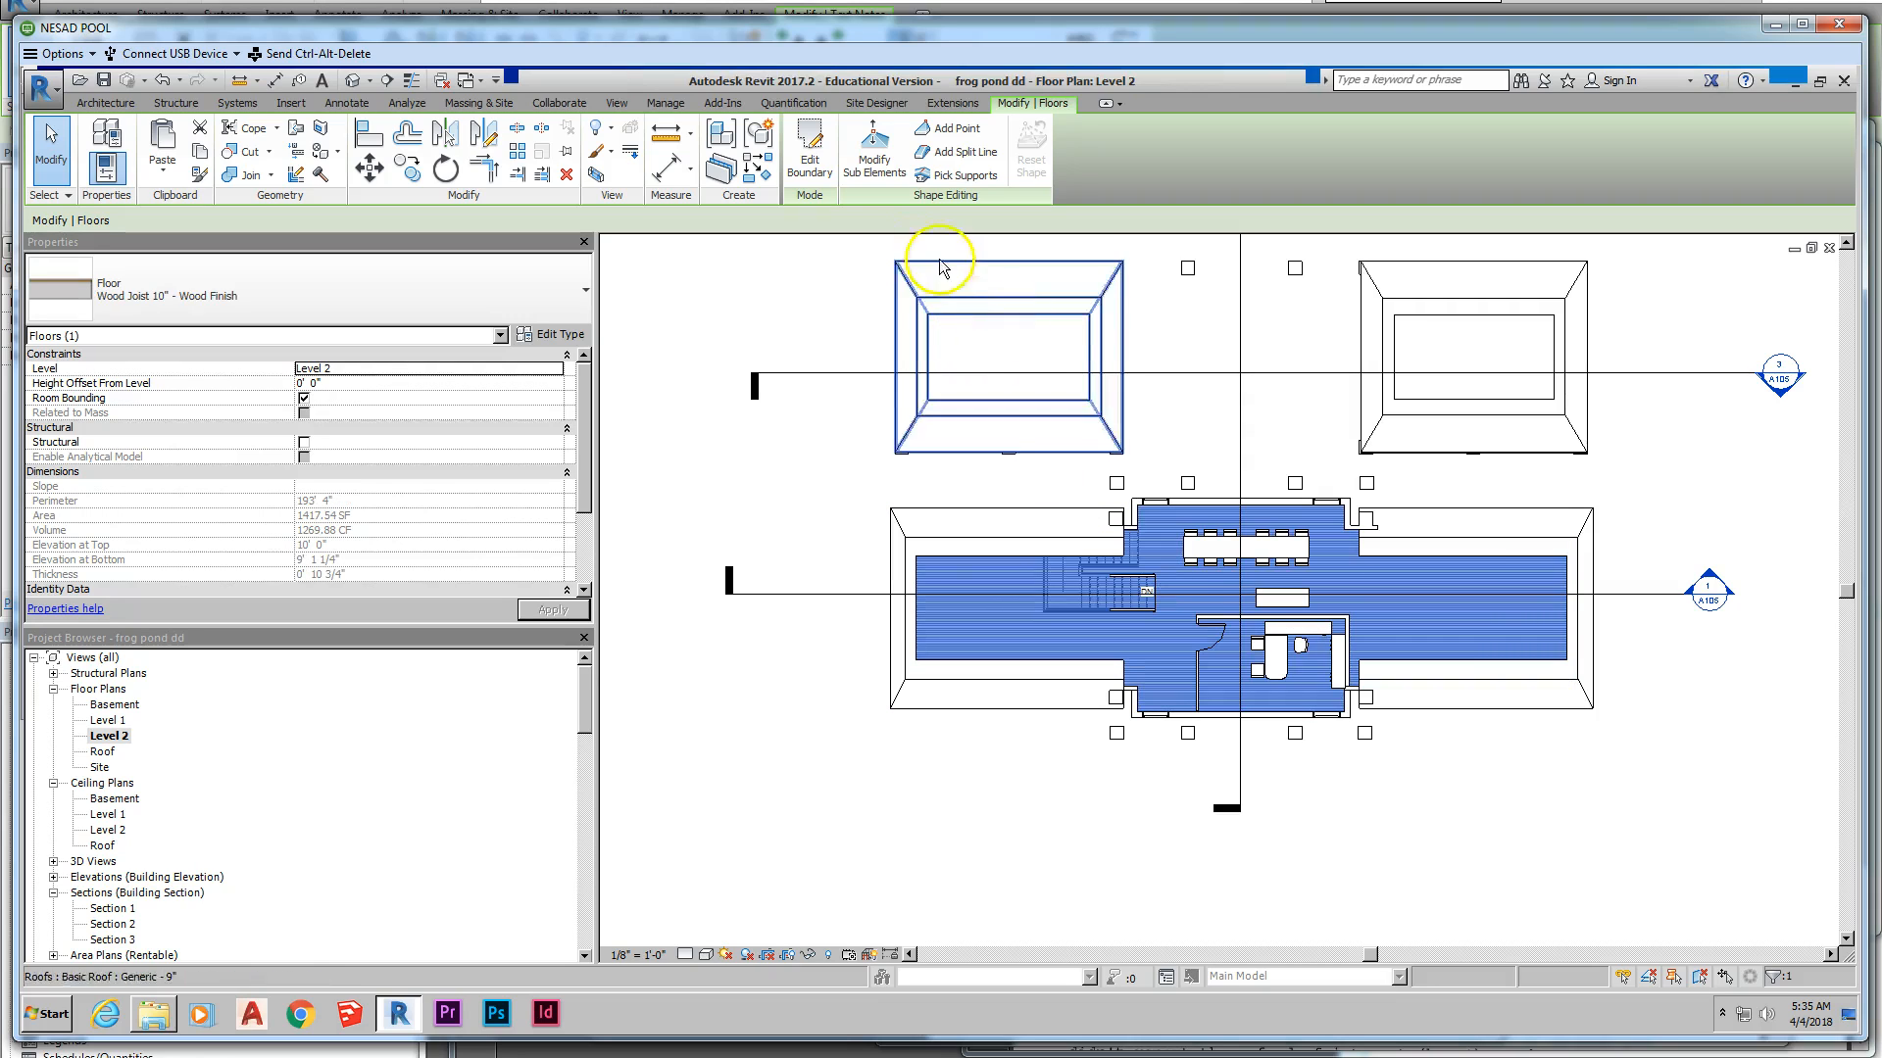
click(810, 152)
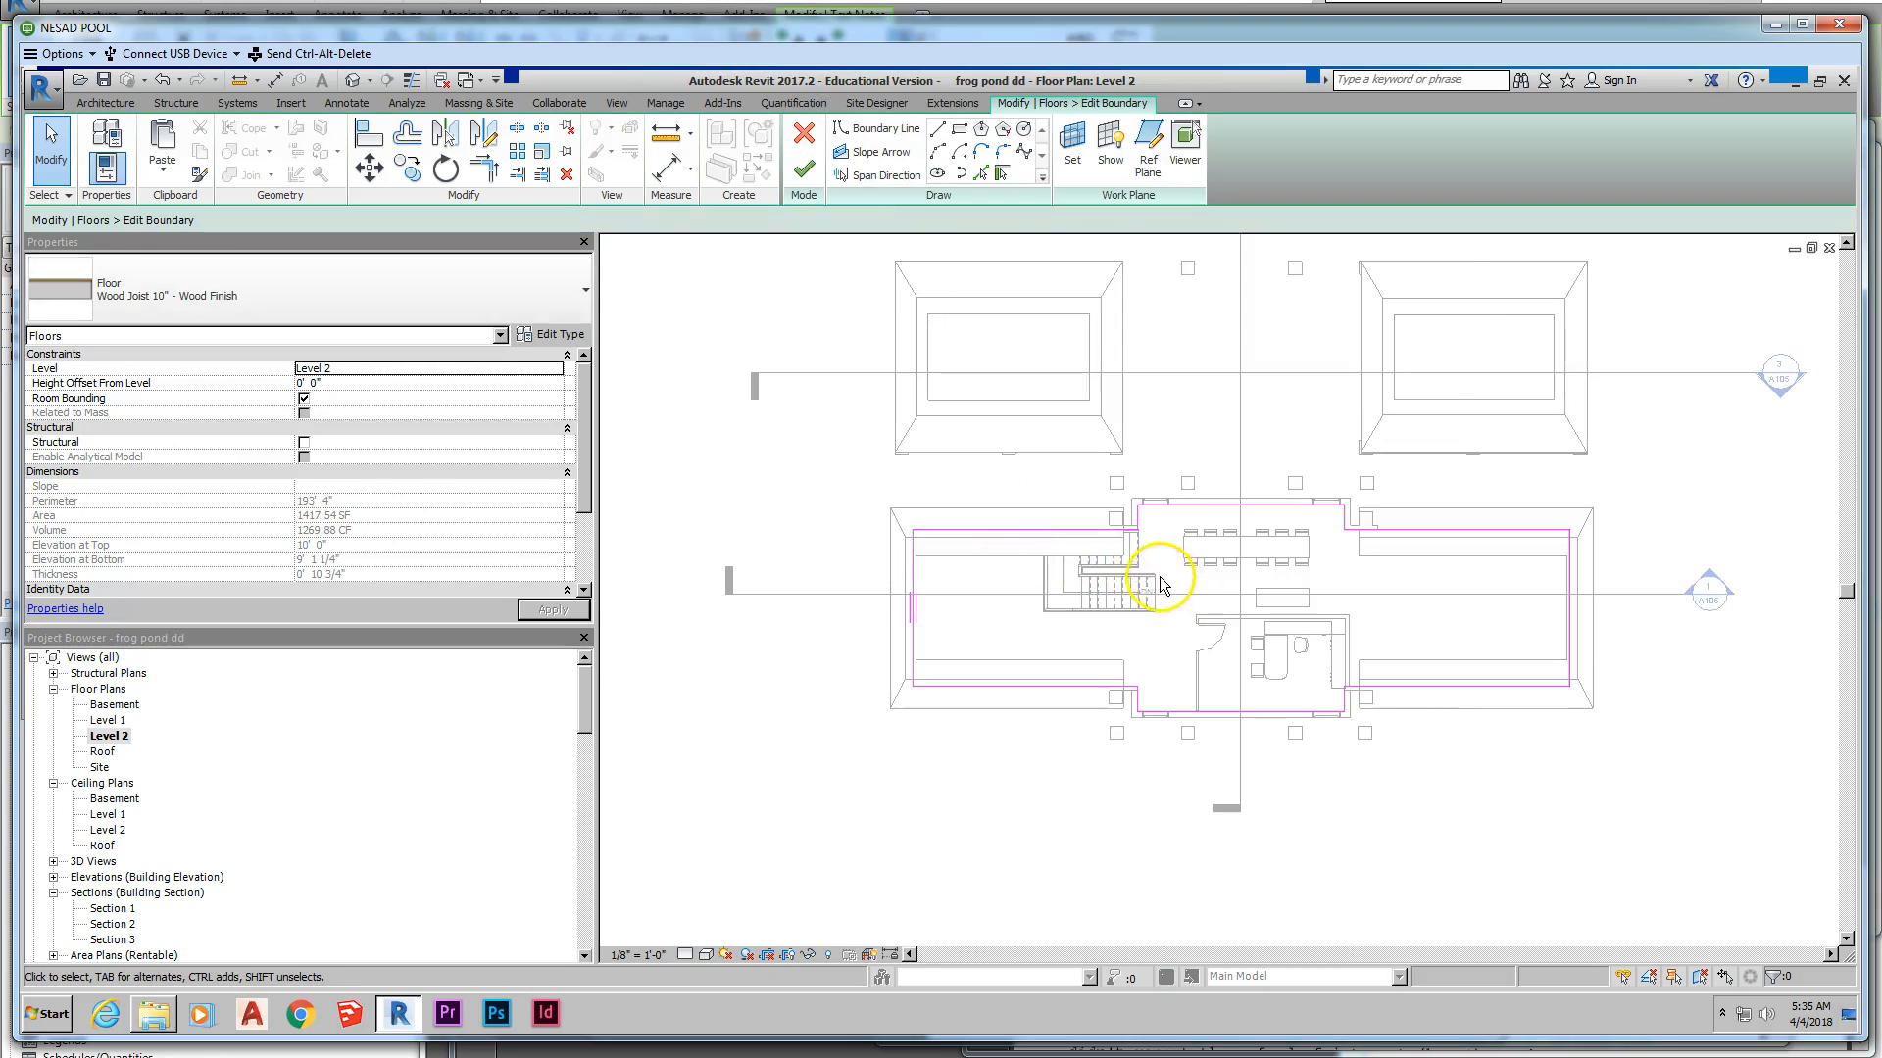
scroll(1164, 585, up, 3)
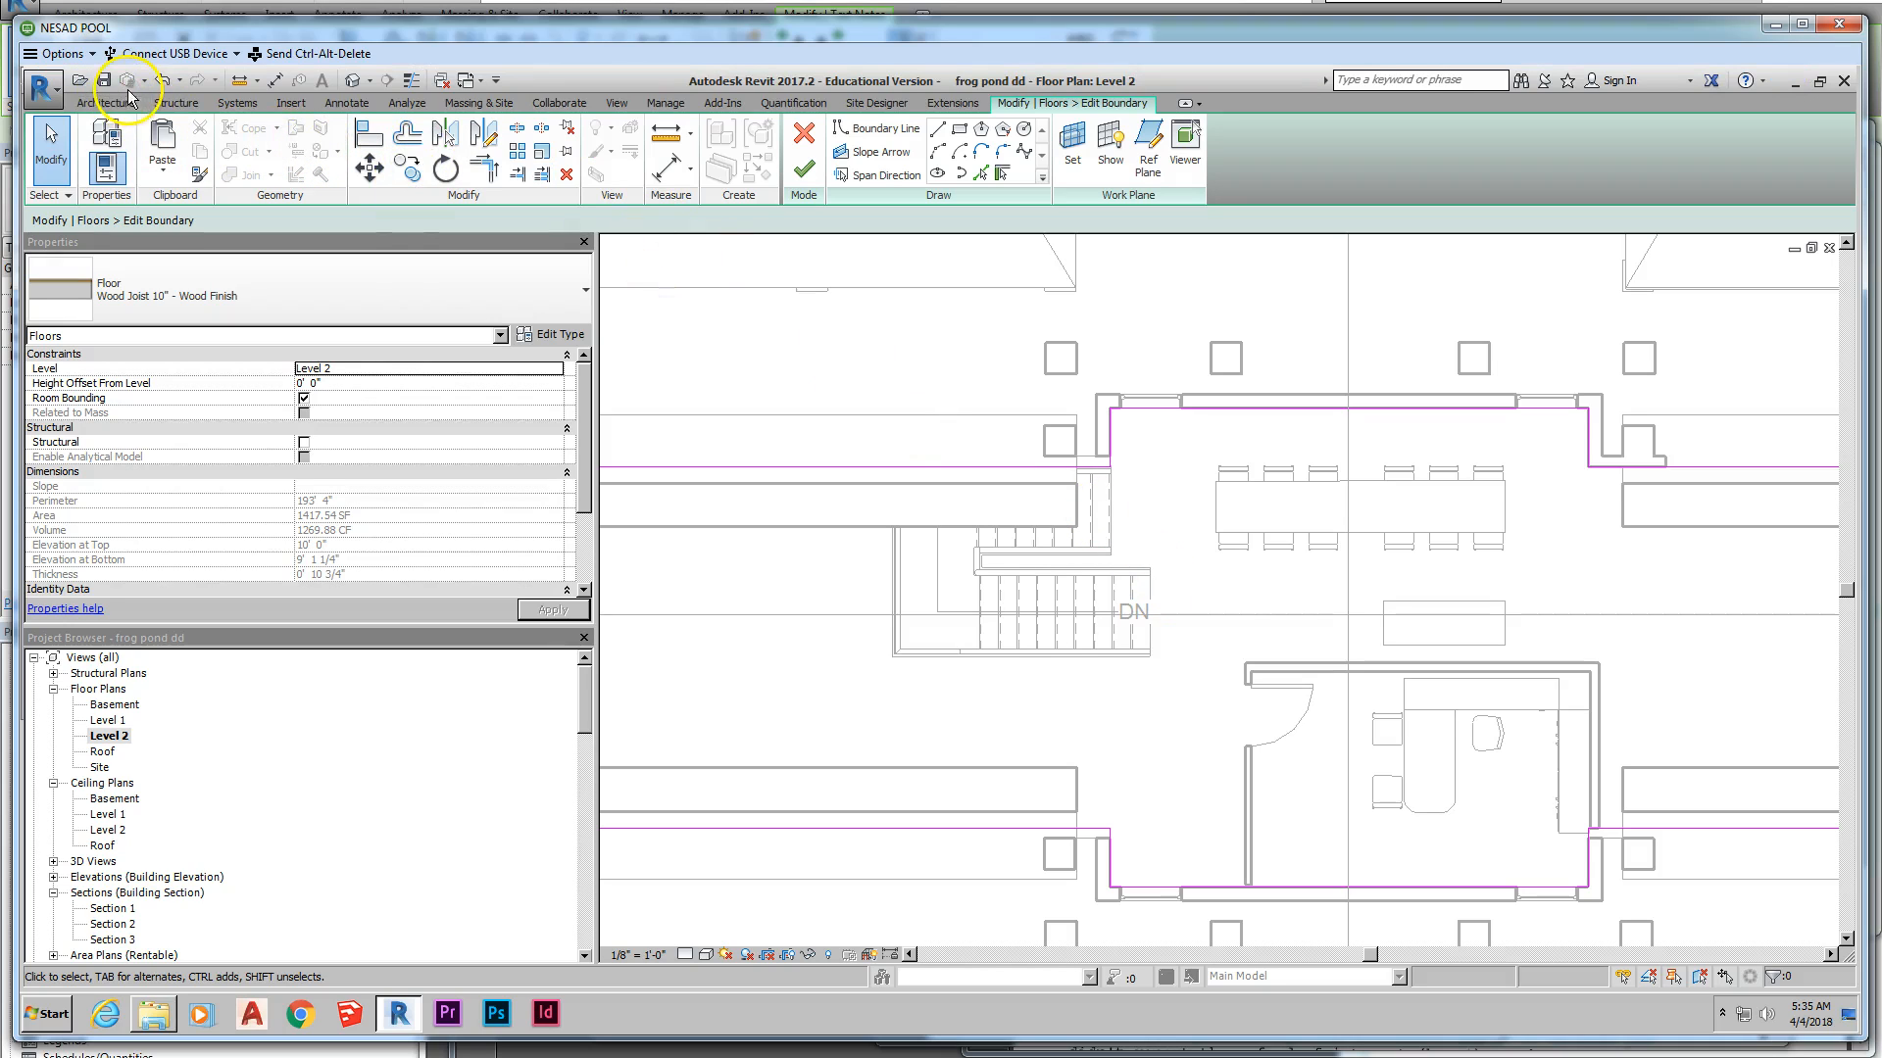
Step: Paste the copied stair opening lines into the Level 2 floor sketch, aligned to the current view
click(169, 173)
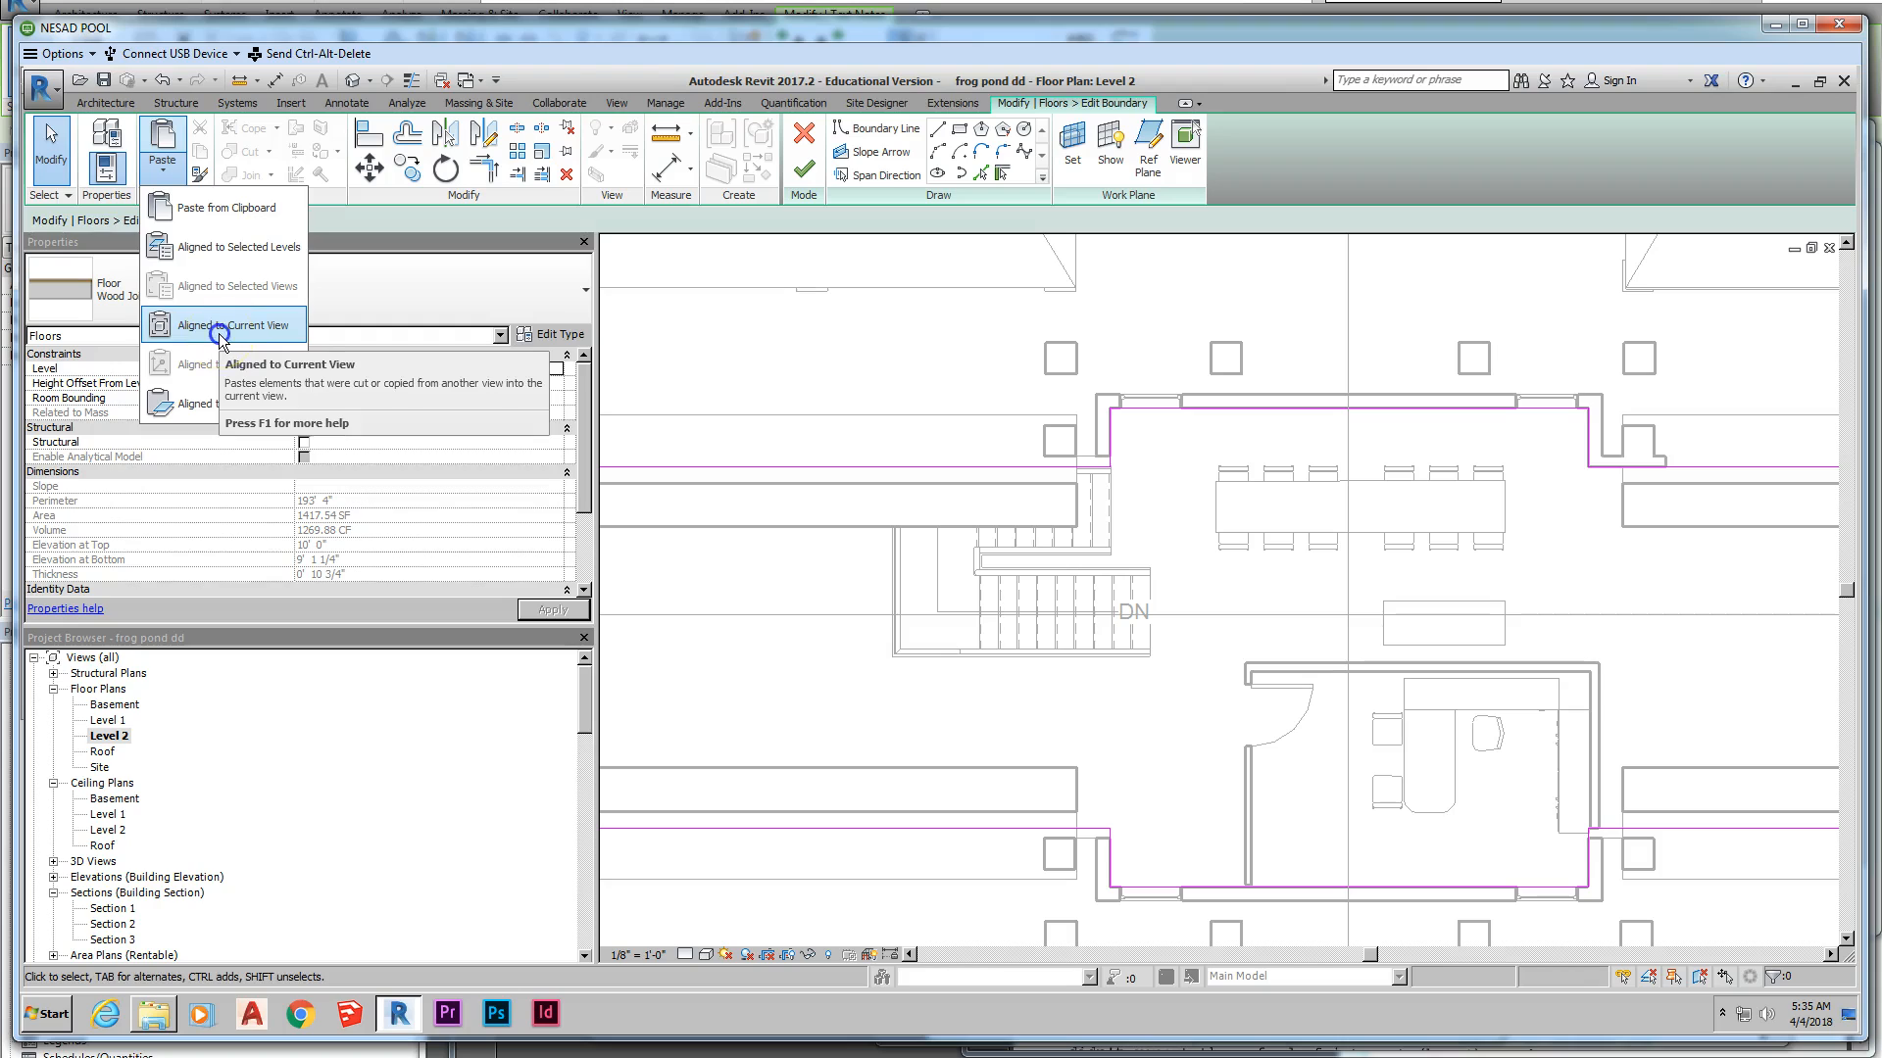
click(220, 331)
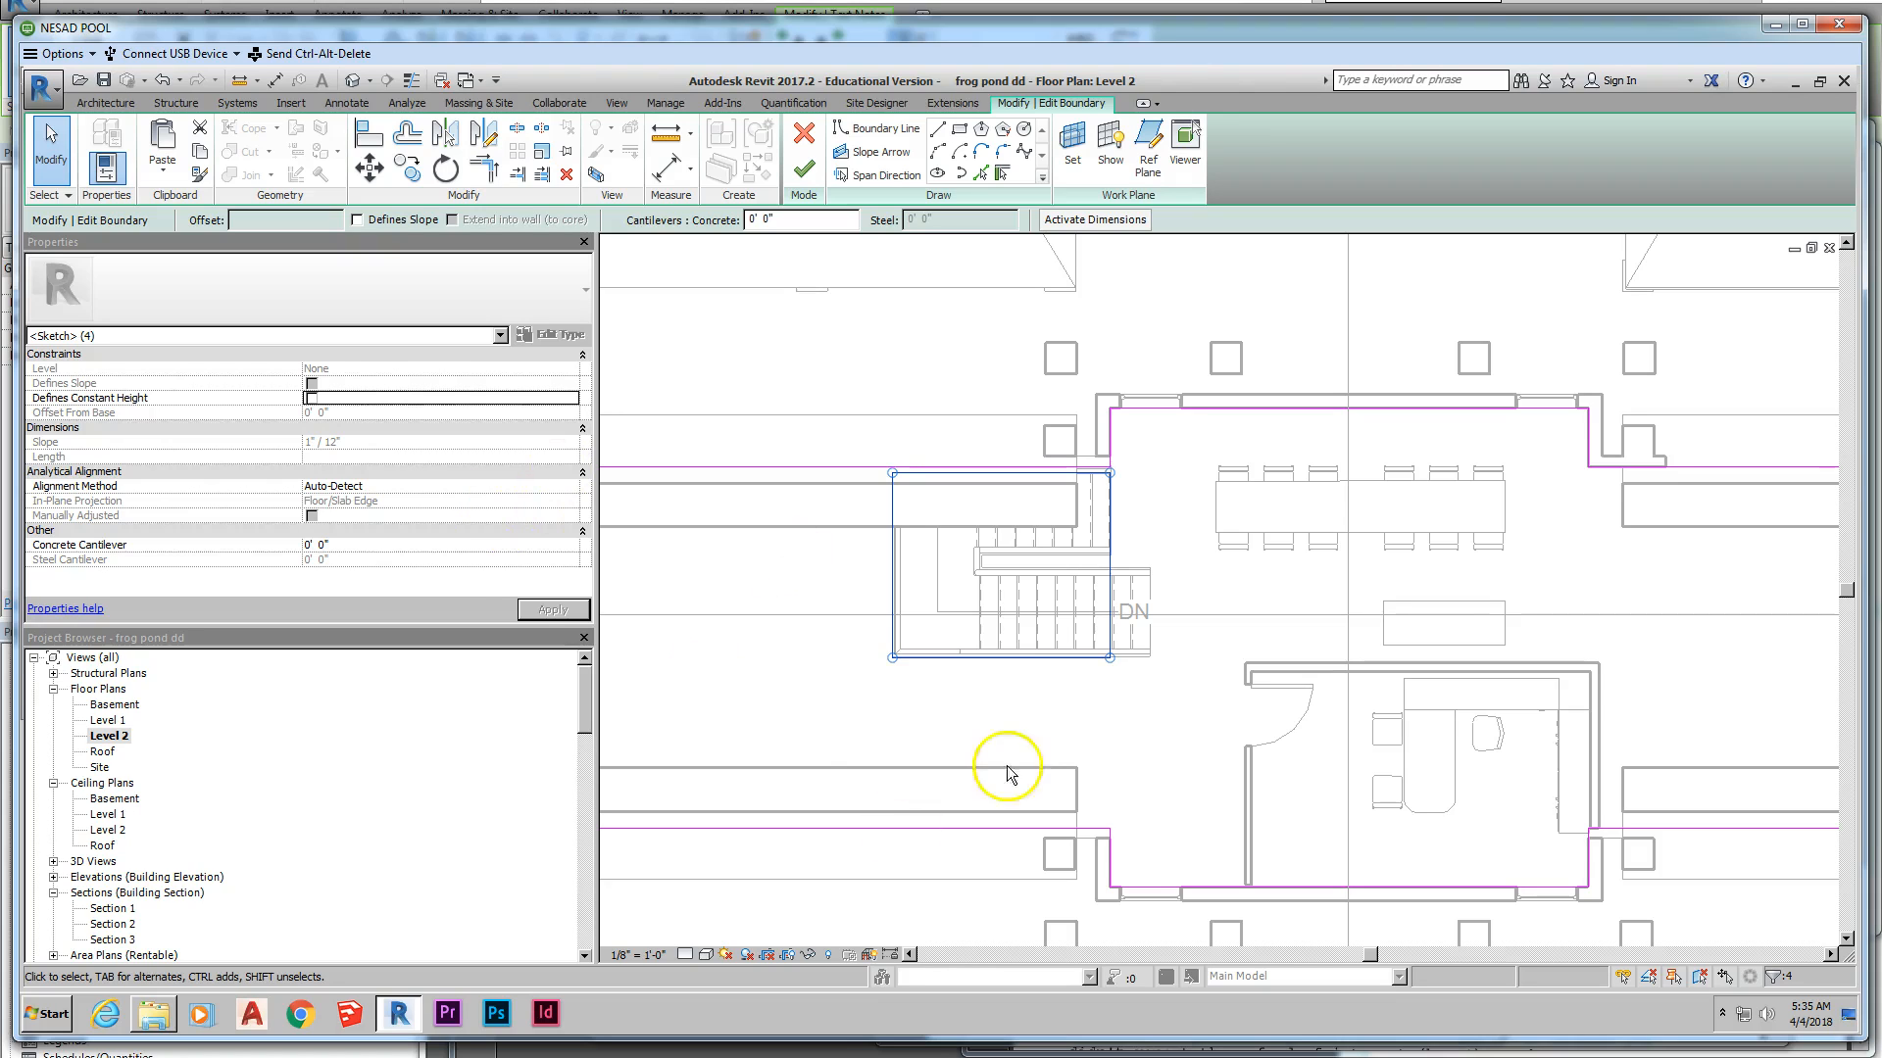
click(1041, 691)
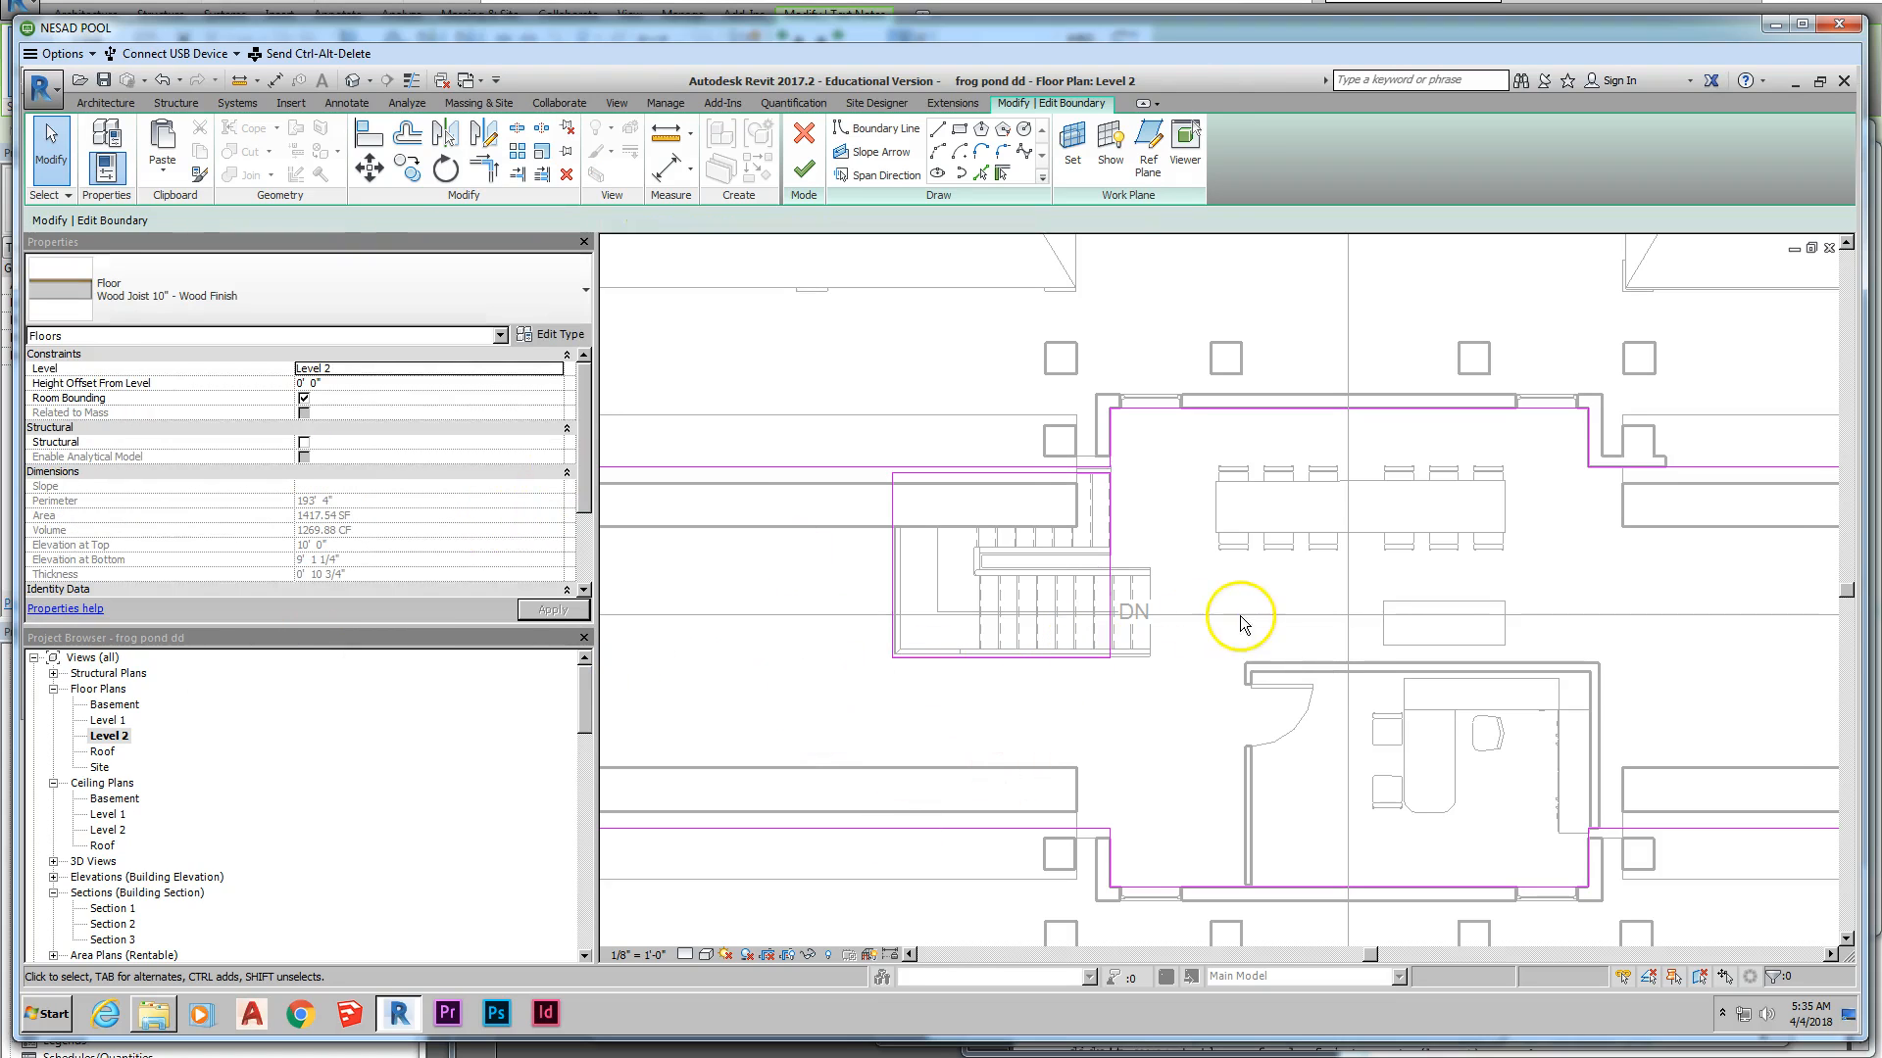
Step: Finish the Level 2 floor boundary edit without attaching walls to its bottom, and deselect the floor
scroll(1240, 622, down, 2)
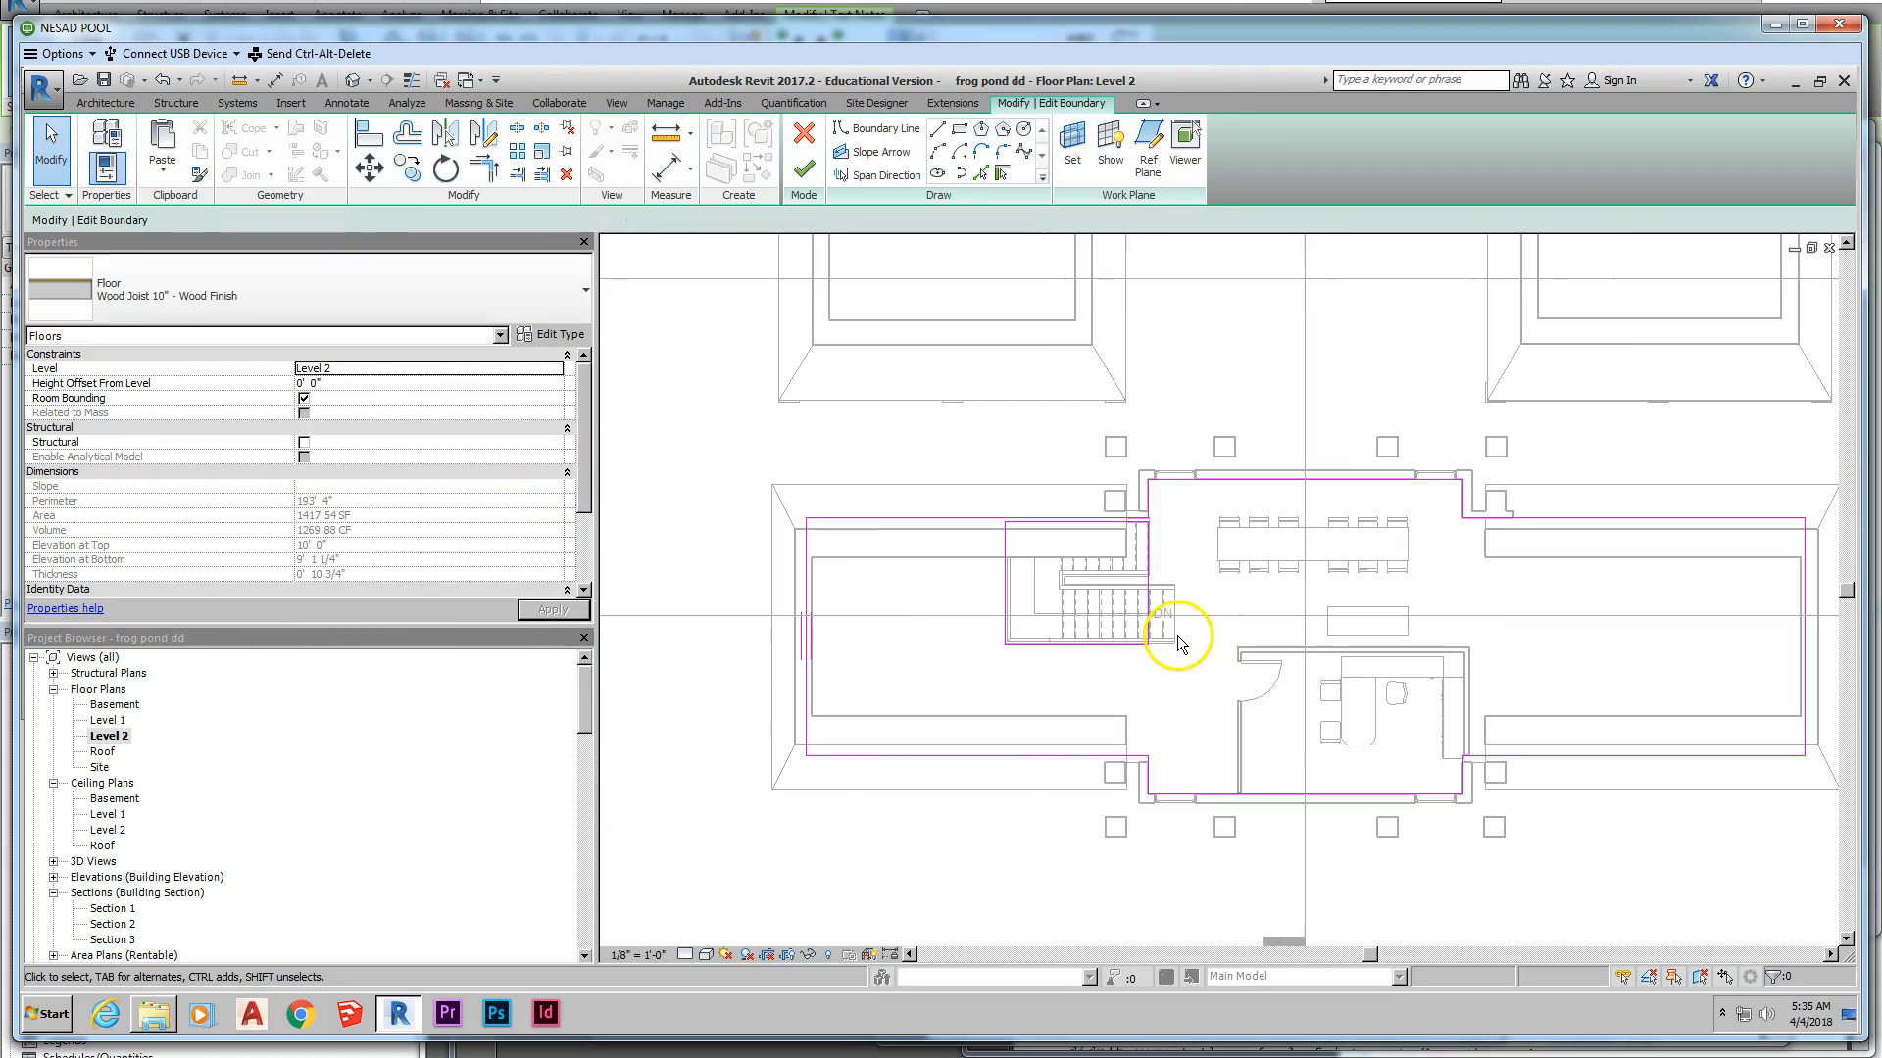
click(804, 173)
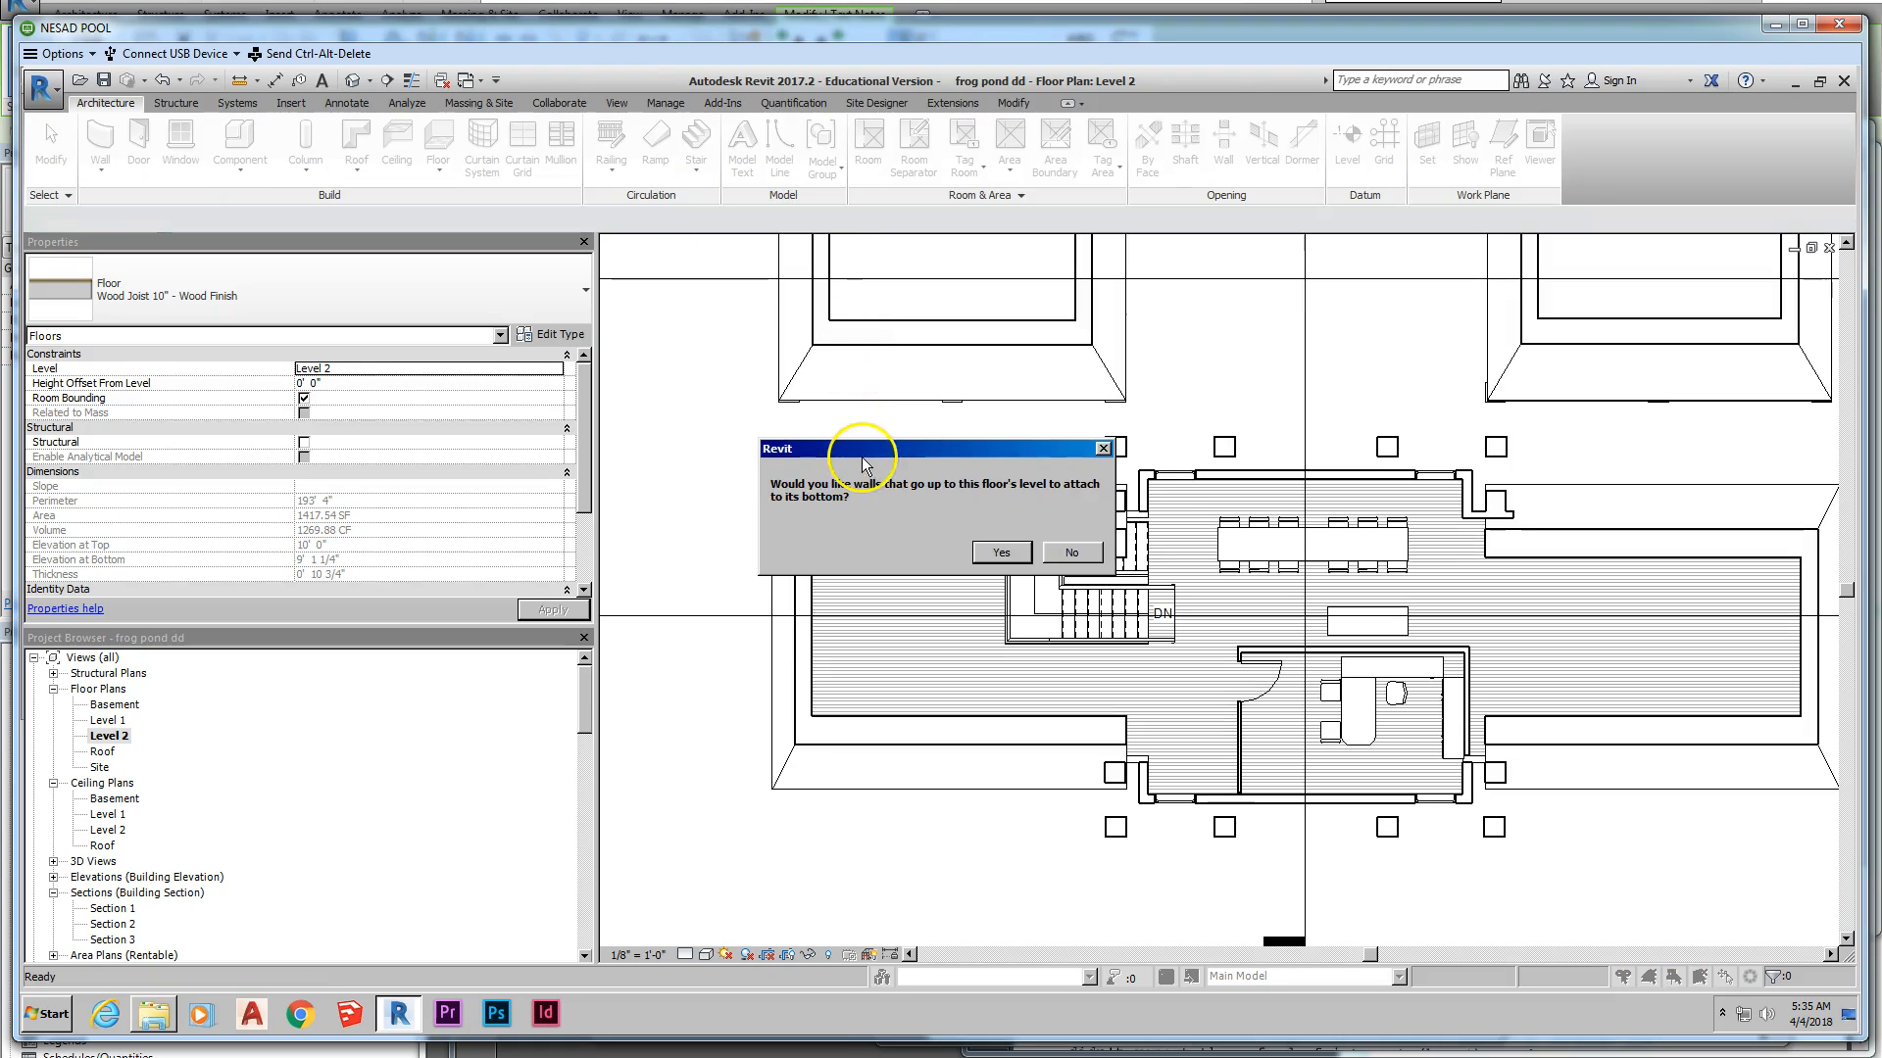
click(1096, 552)
click(686, 598)
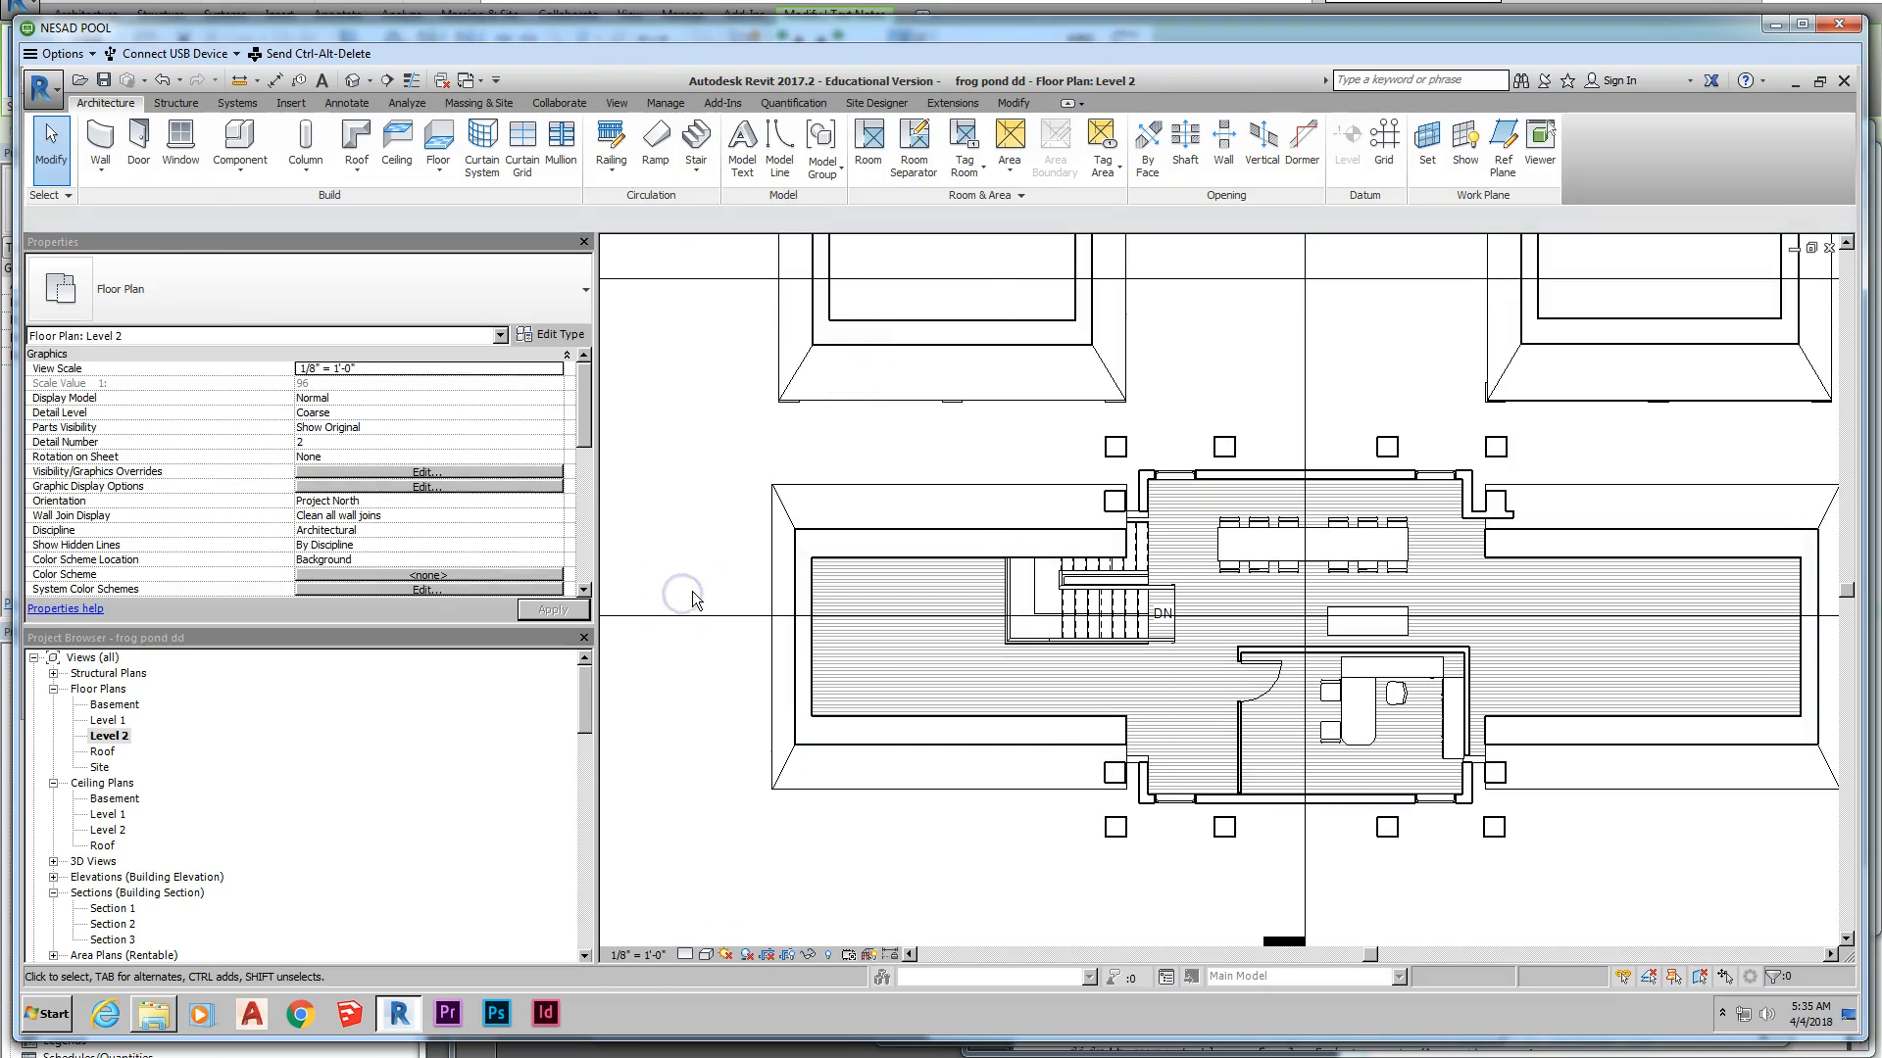
Step: Open the Section 1 view from its marker and examine the stair openings in the Level 1 and Level 2 floors
scroll(691, 593, down, 2)
double_click(821, 583)
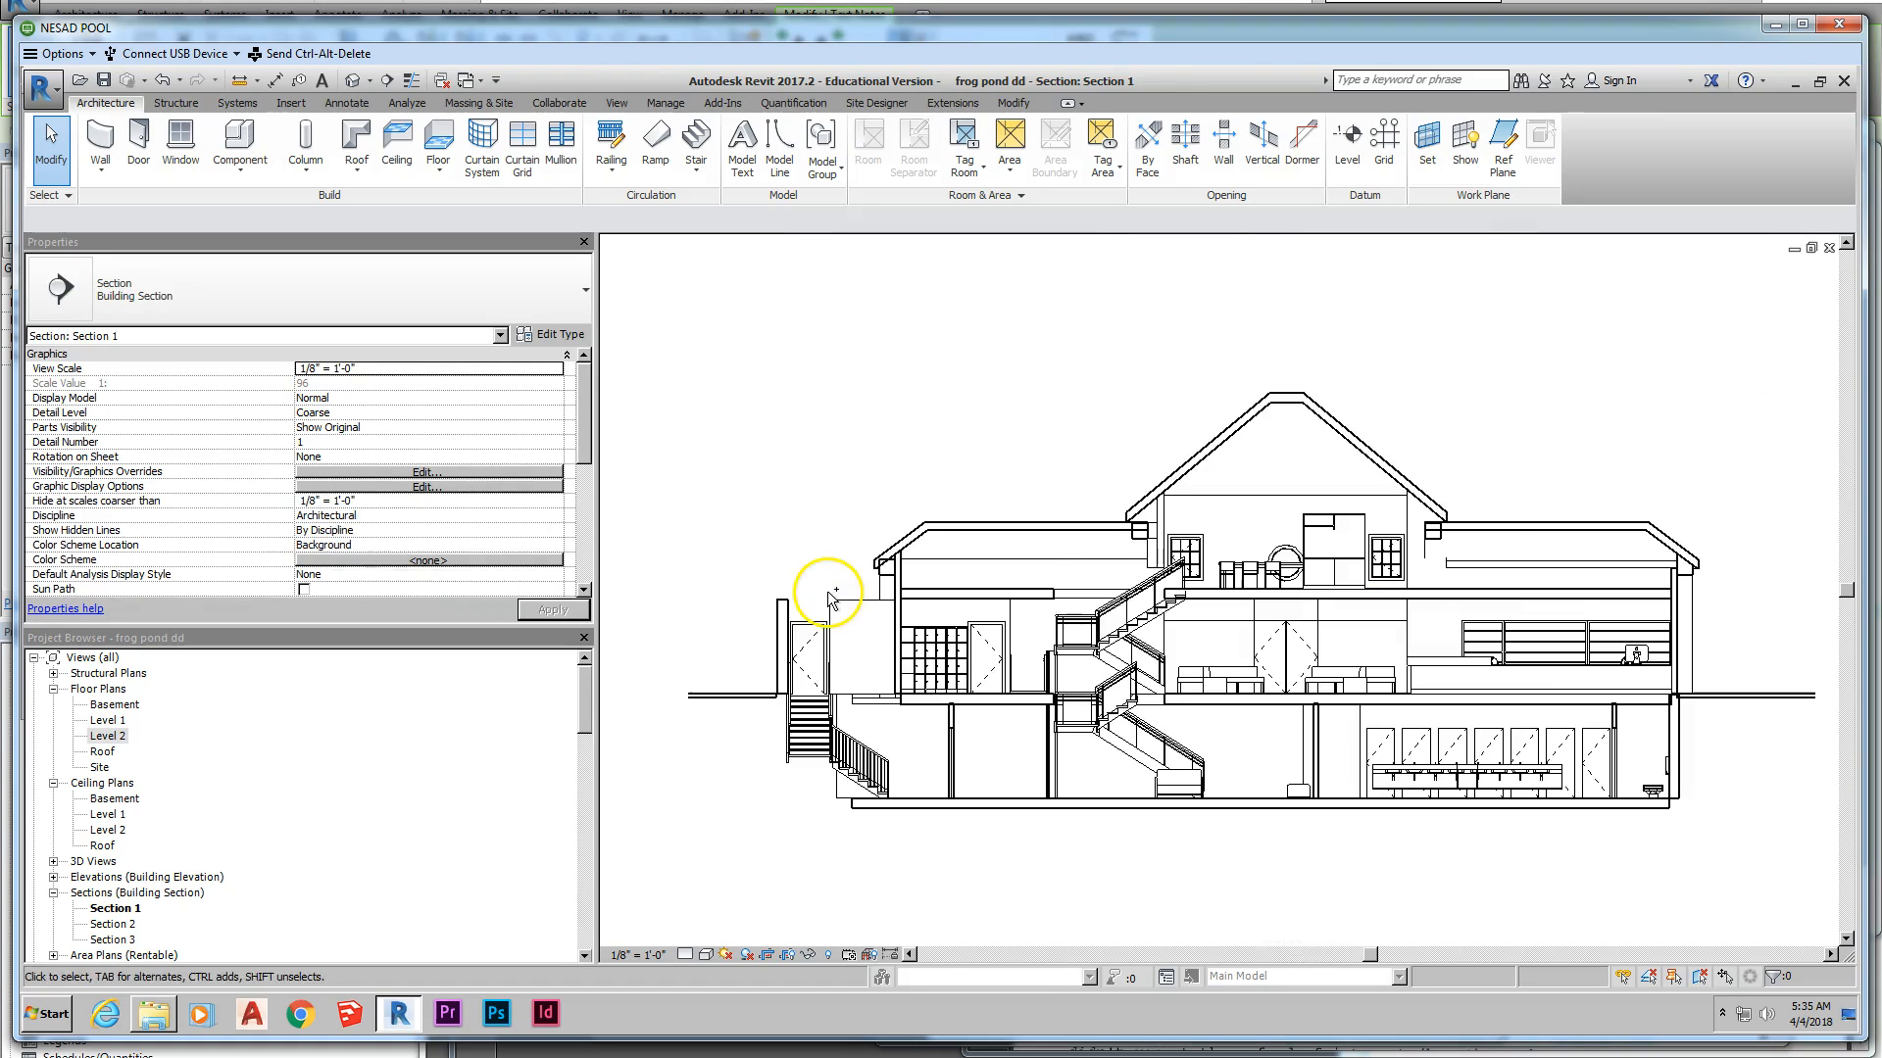
scroll(1094, 770, up, 3)
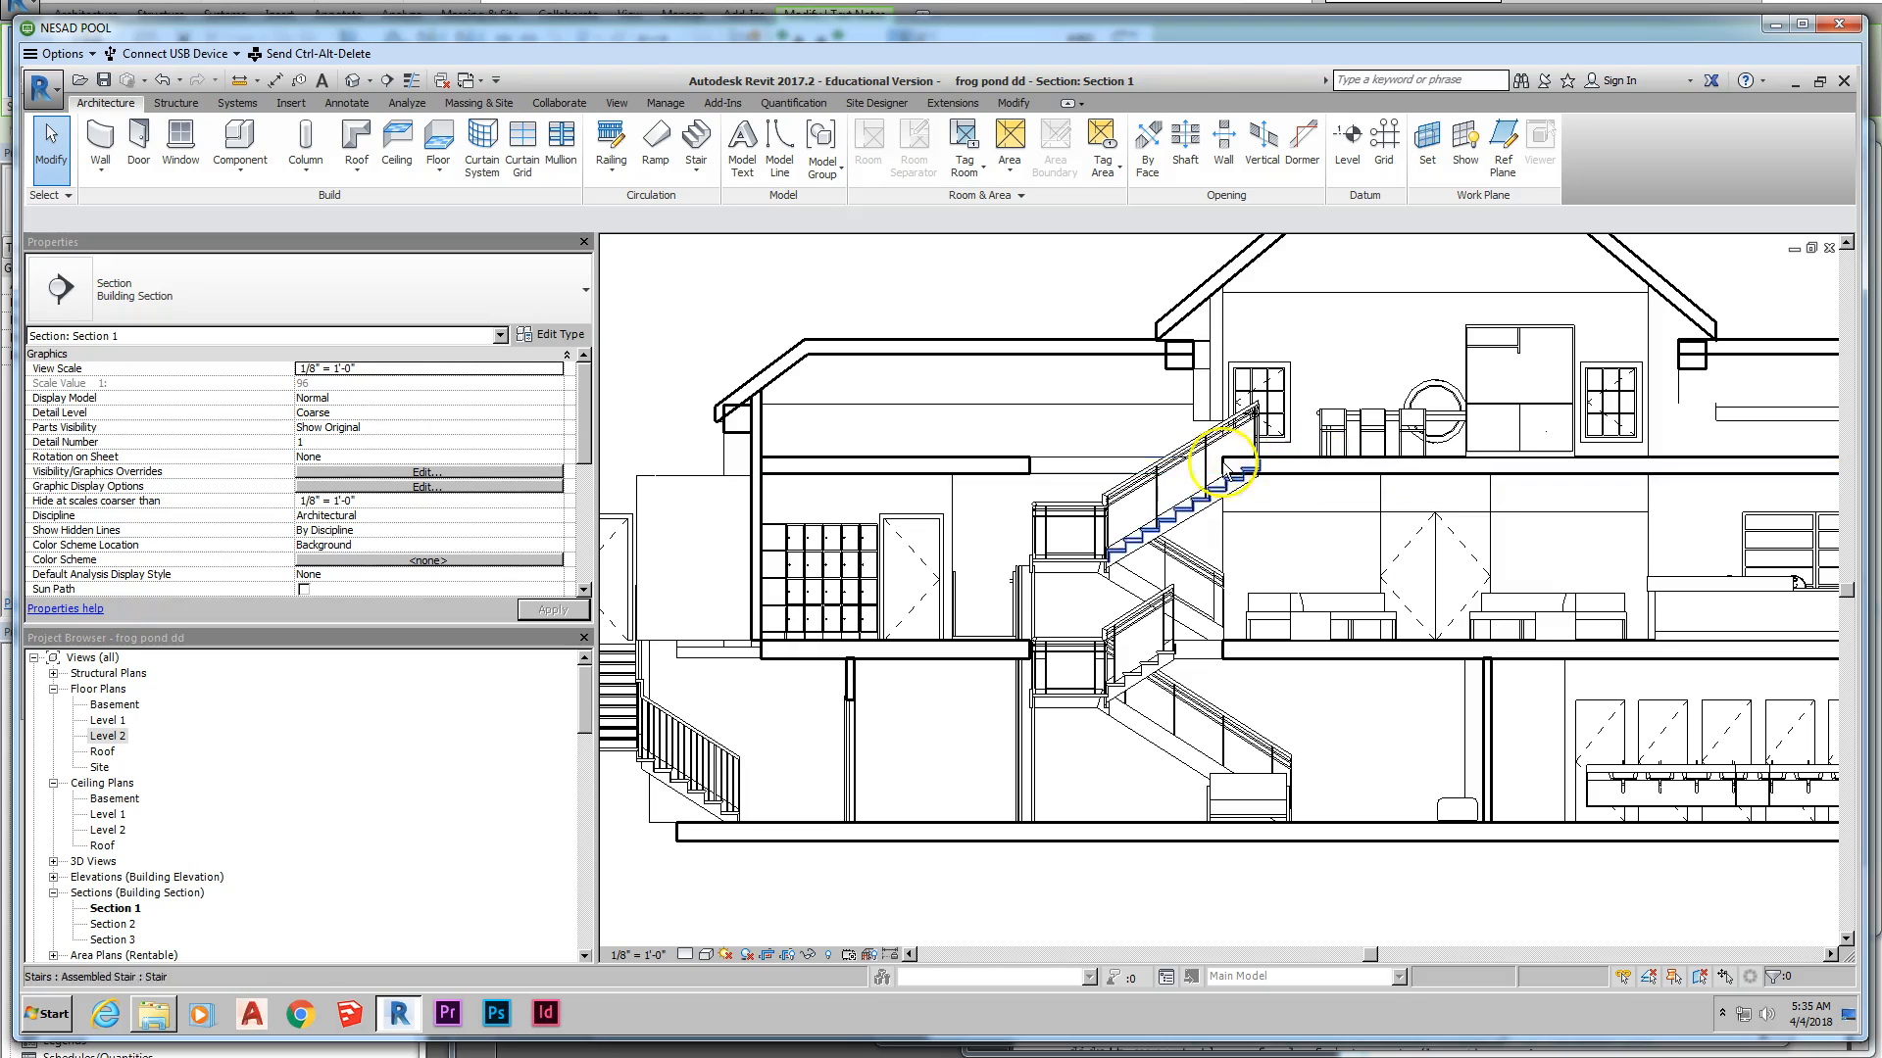
scroll(1090, 616, down, 1)
scroll(1091, 615, down, 2)
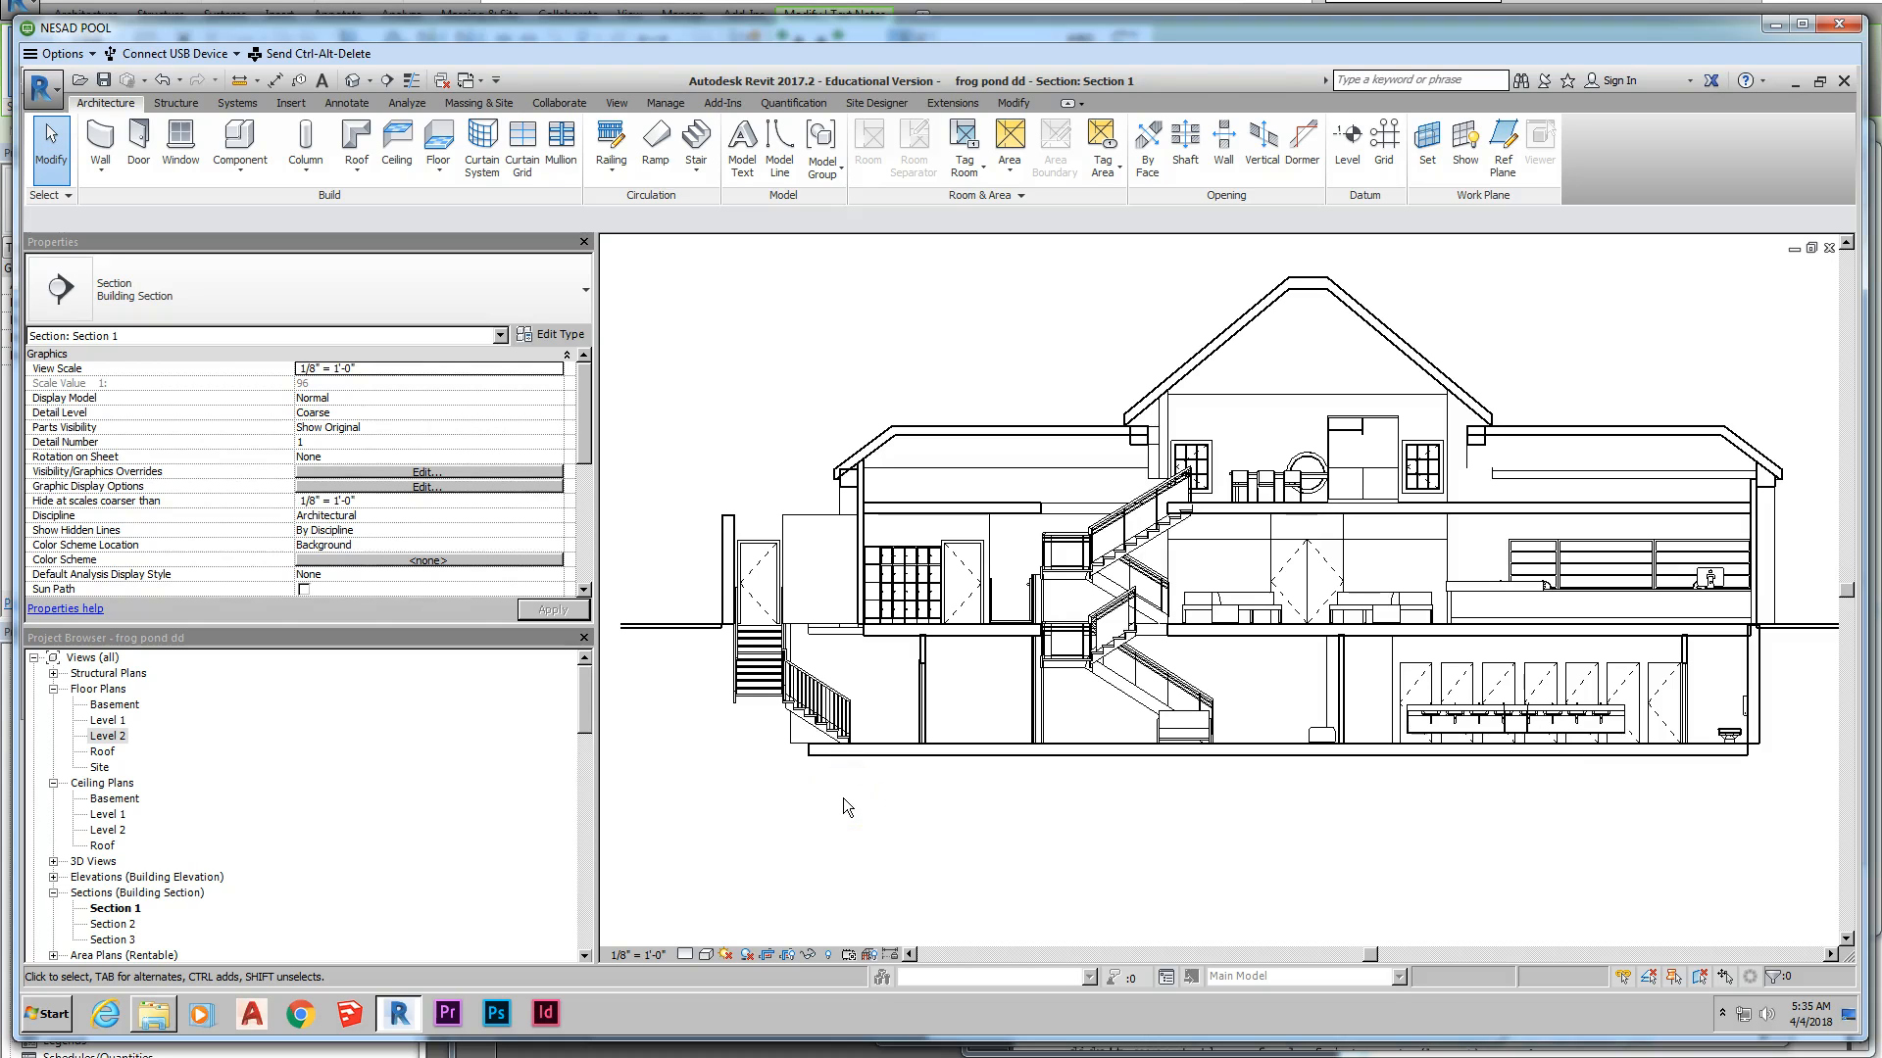
Step: Select the 18" basic wall under the low roof's eave, on the exterior stair side of the section
scroll(1574, 621, up, 1)
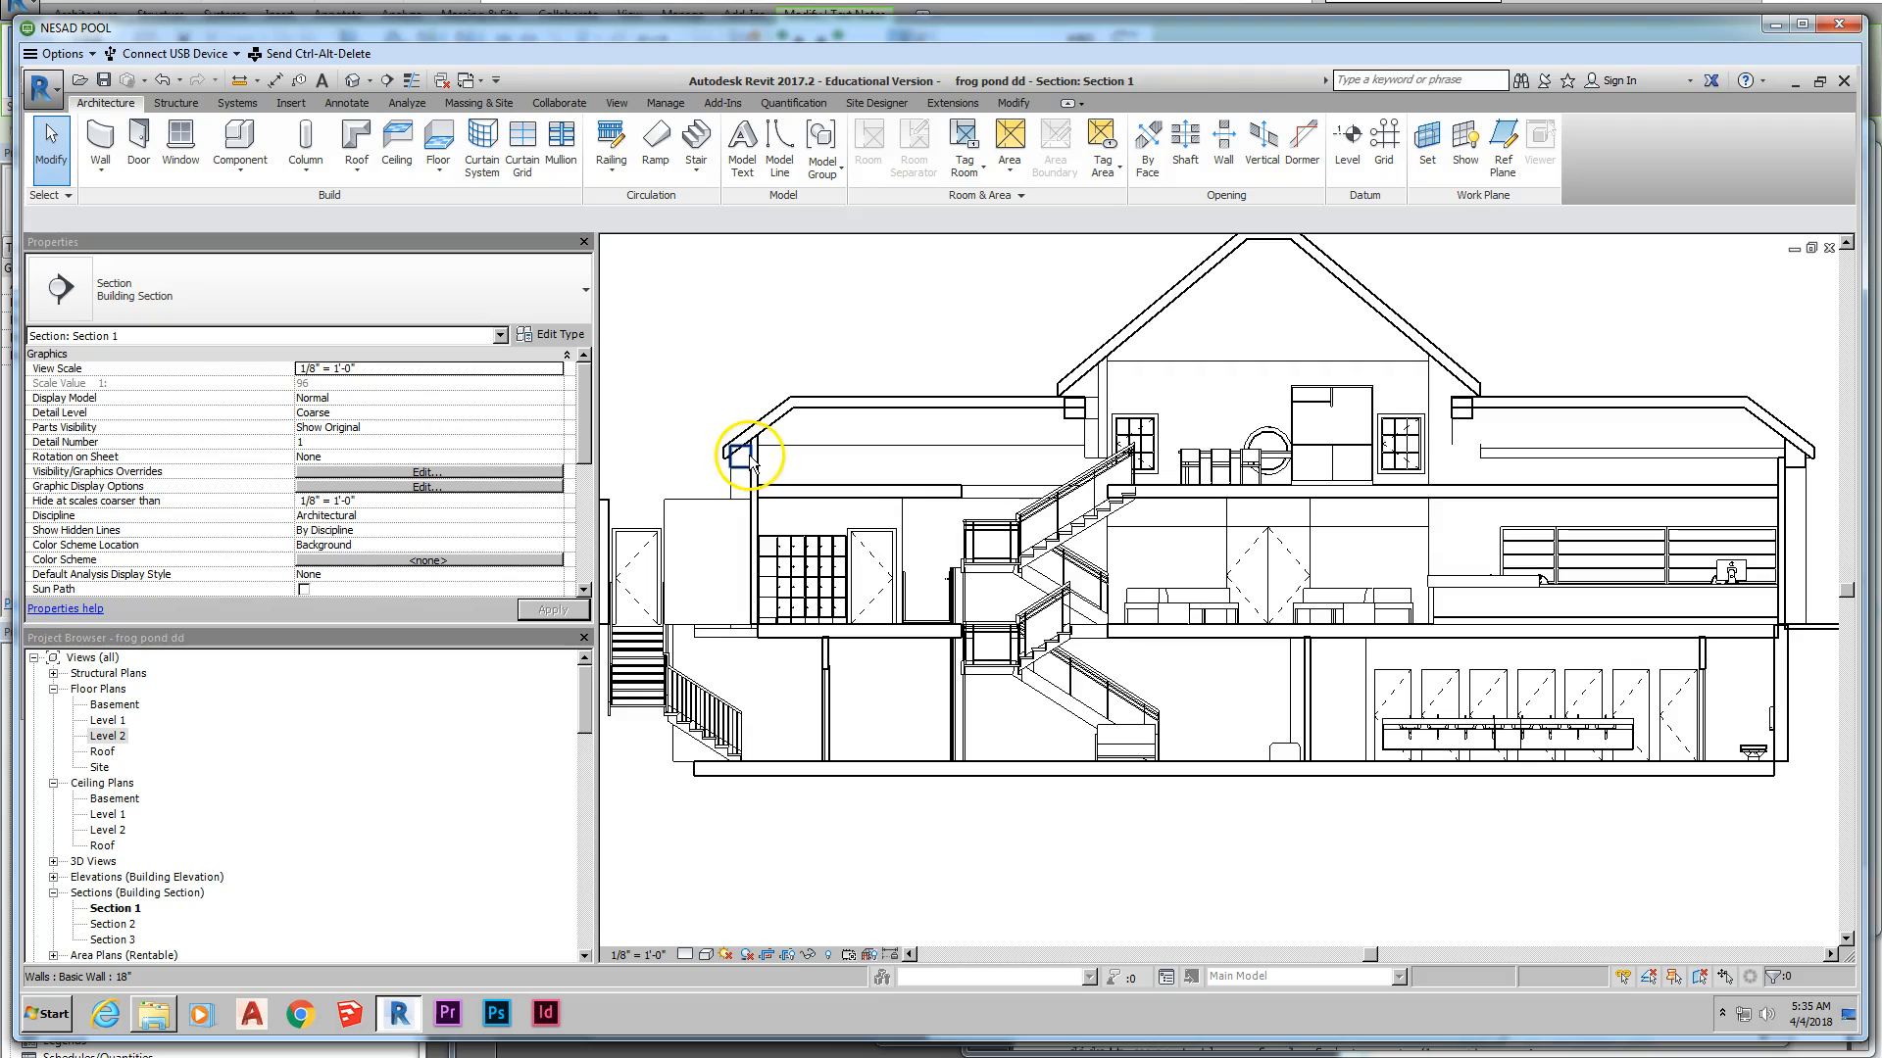
scroll(752, 465, up, 2)
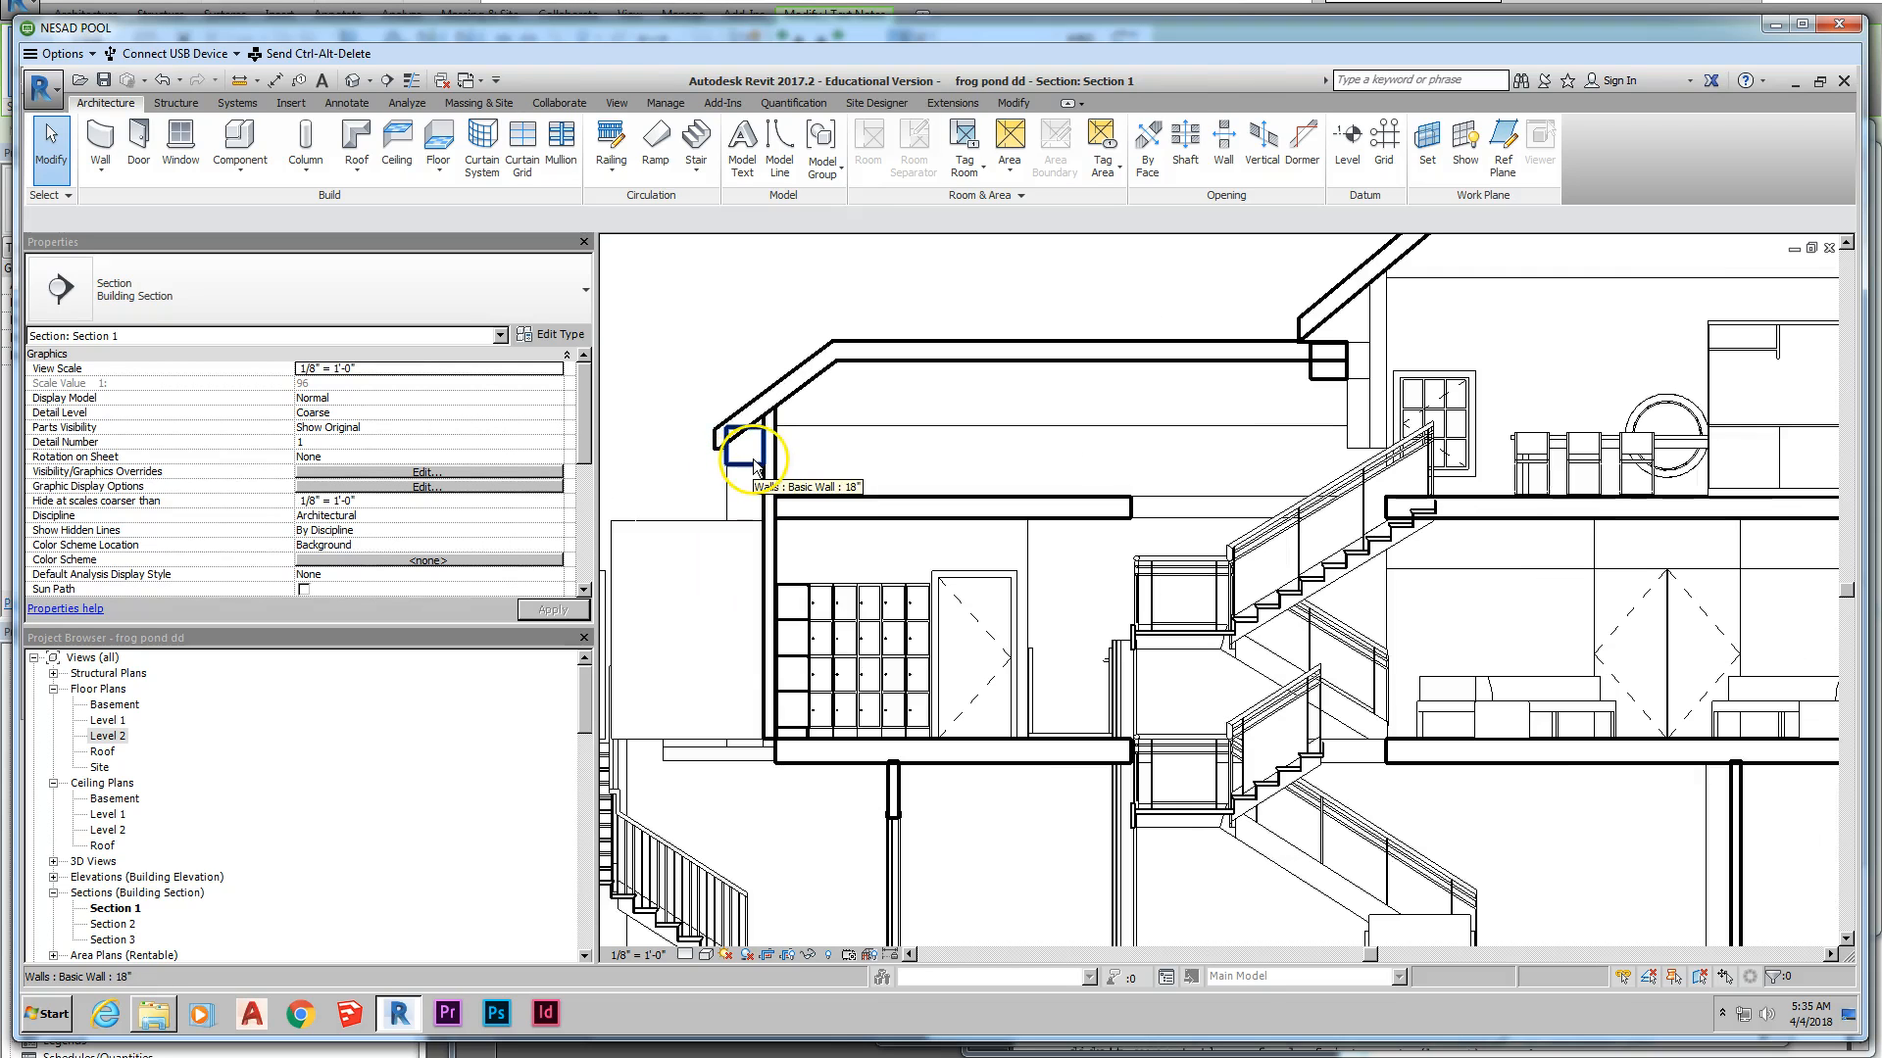
click(754, 468)
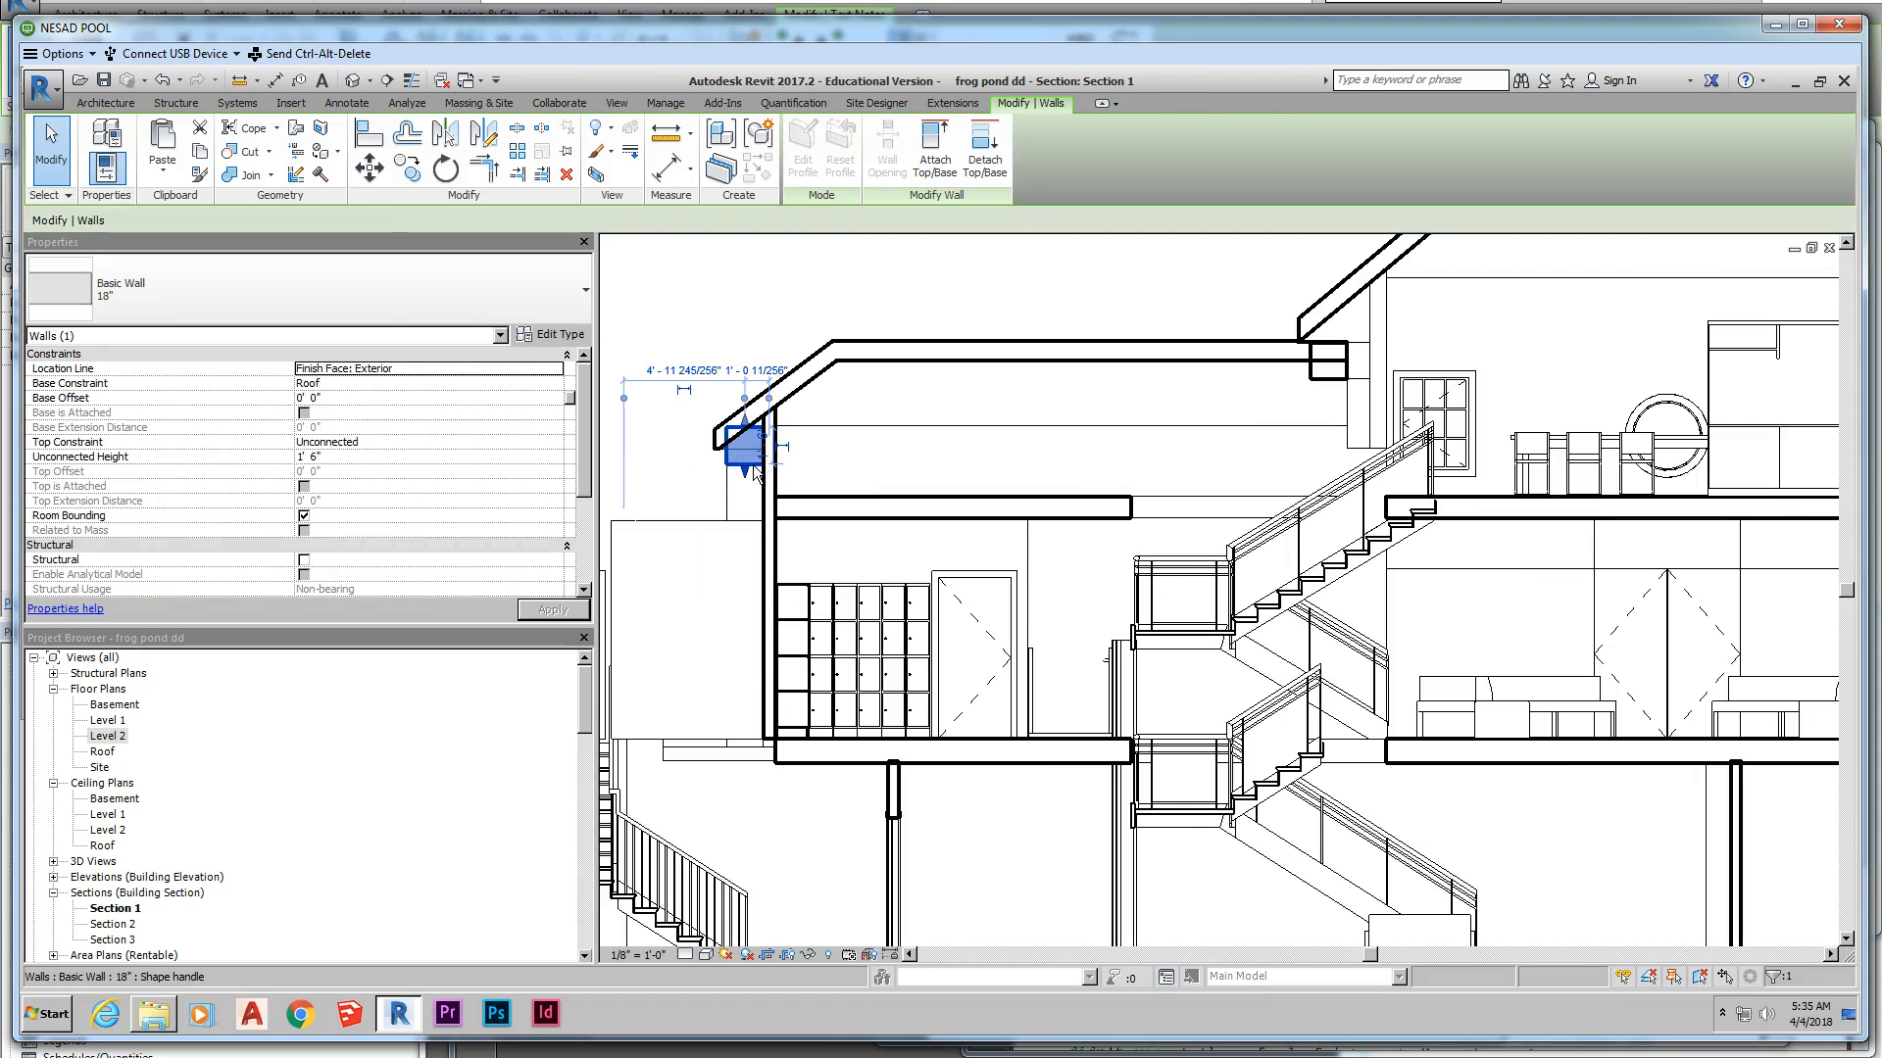